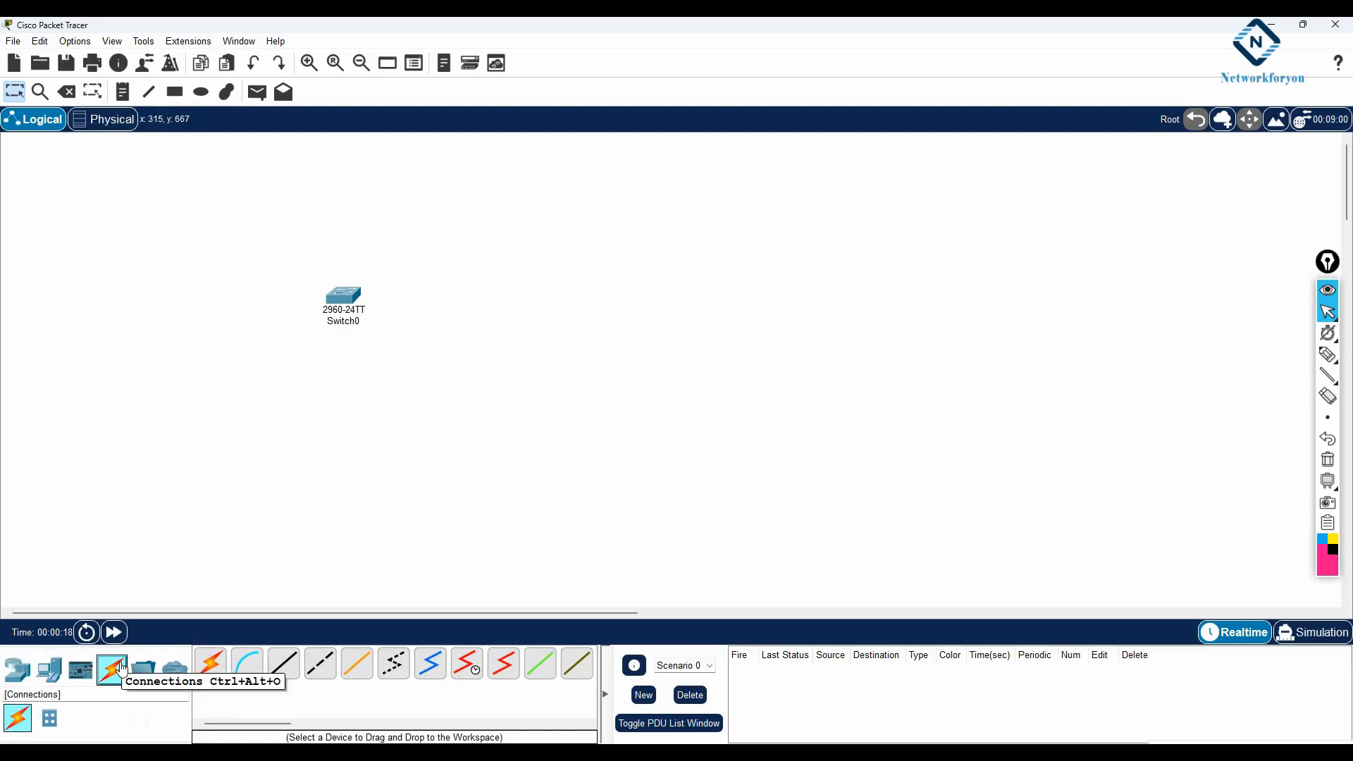
- Place seven PCs in two rows below the switch and one server above it to the right
{"action": "left_click", "coordinate": [50, 672]}
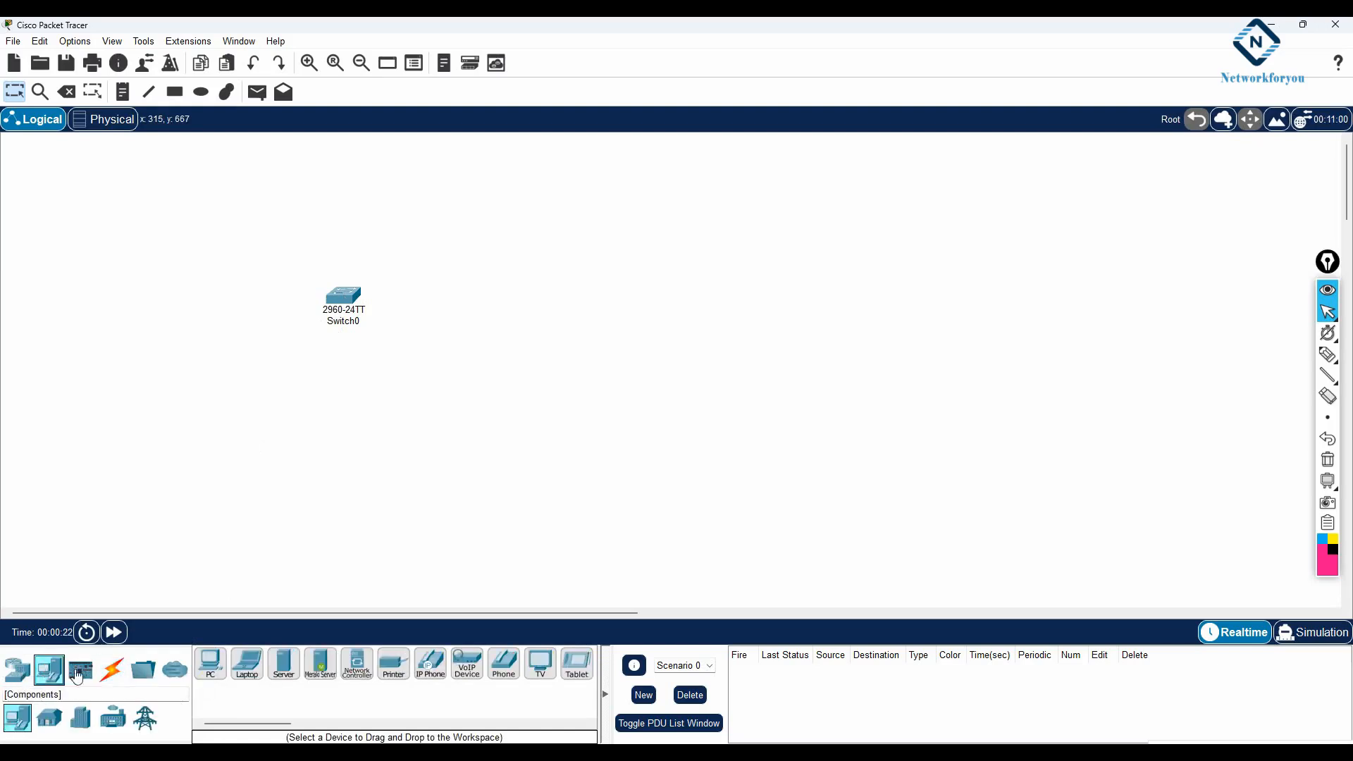
{"action": "left_click_drag", "start_coordinate": [208, 666], "coordinate": [232, 389]}
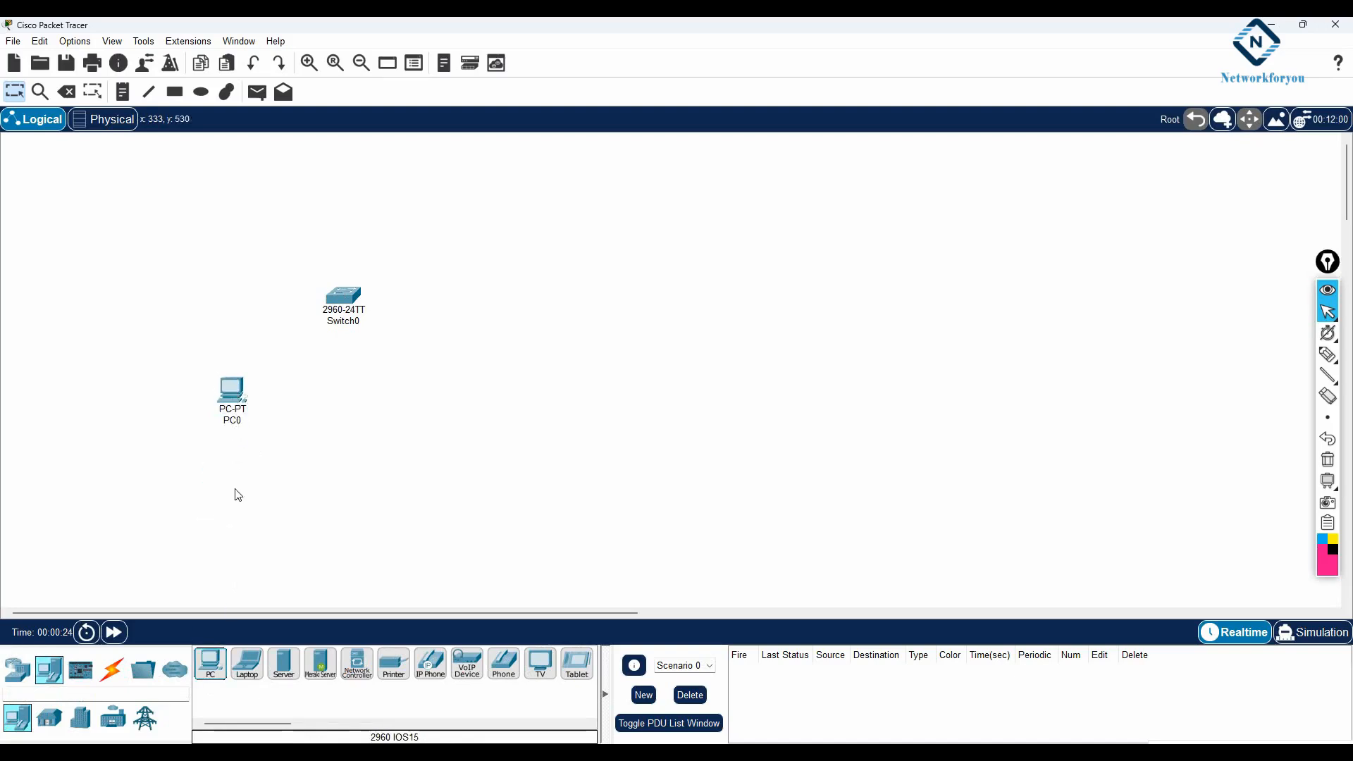
{"action": "left_click", "coordinate": [208, 666], "text": "ctrl"}
{"action": "left_click", "coordinate": [297, 384]}
{"action": "left_click", "coordinate": [381, 390]}
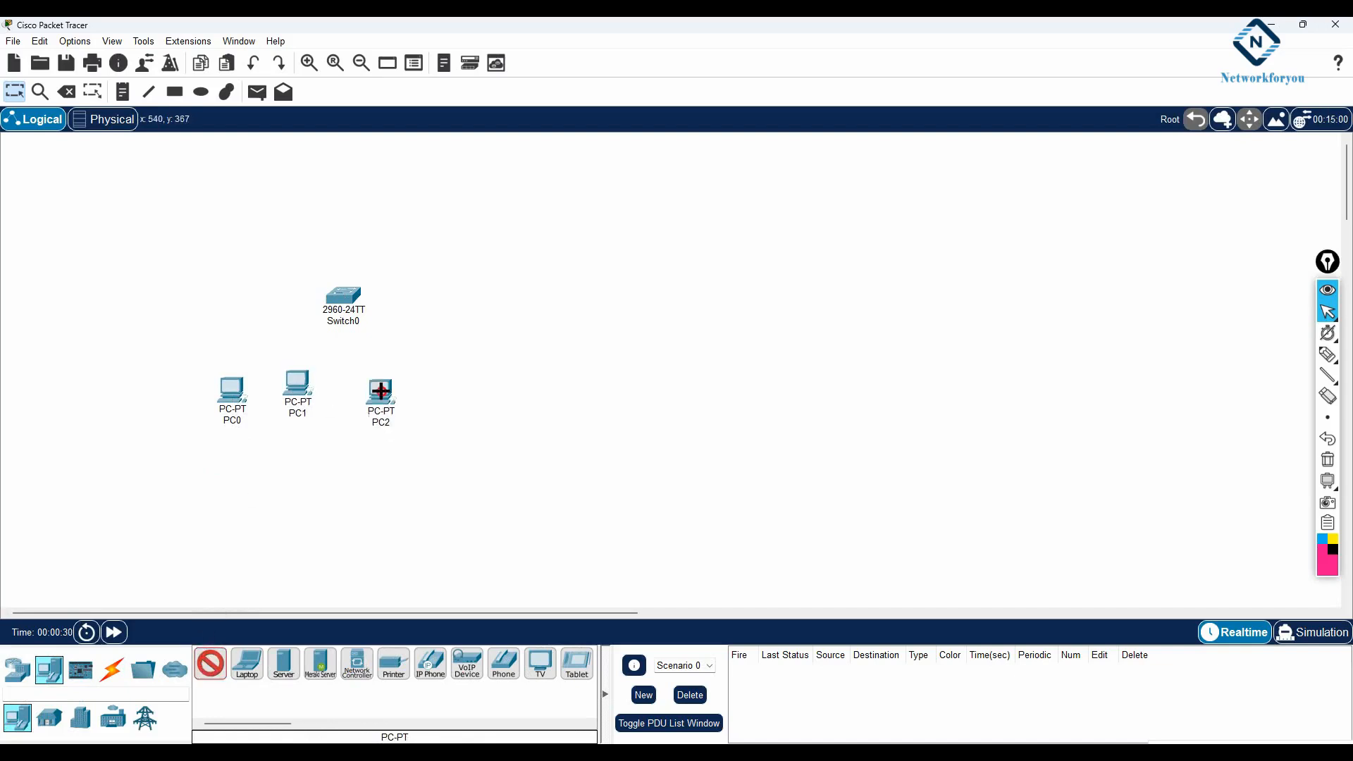
{"action": "left_click", "coordinate": [518, 407]}
{"action": "left_click", "coordinate": [291, 452]}
{"action": "left_click", "coordinate": [399, 469]}
{"action": "left_click", "coordinate": [518, 472]}
{"action": "left_click_drag", "start_coordinate": [292, 663], "coordinate": [400, 362]}
{"action": "left_click_drag", "start_coordinate": [556, 228], "coordinate": [555, 224]}
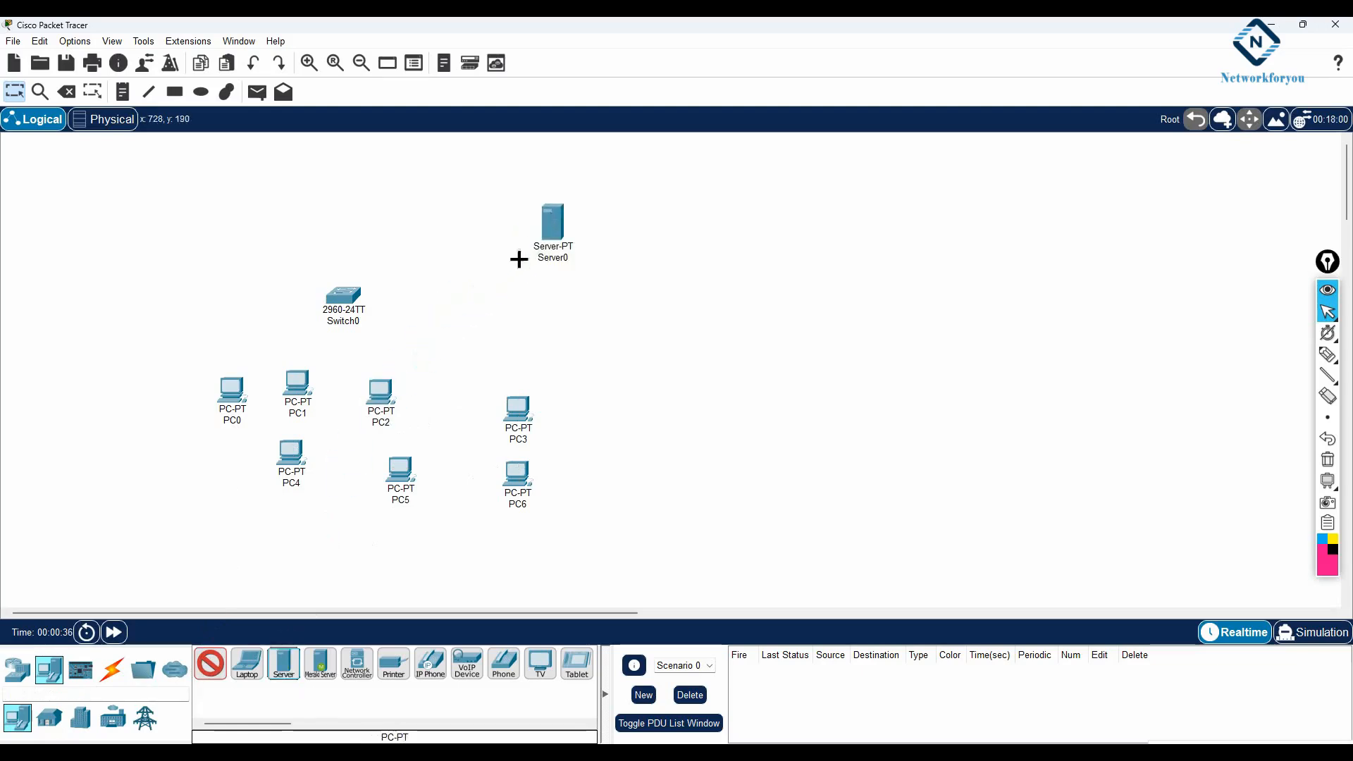
- Cable PC0, PC1, PC2 and PC3 to the switch using the automatically chosen connection type
{"action": "left_click", "coordinate": [111, 669]}
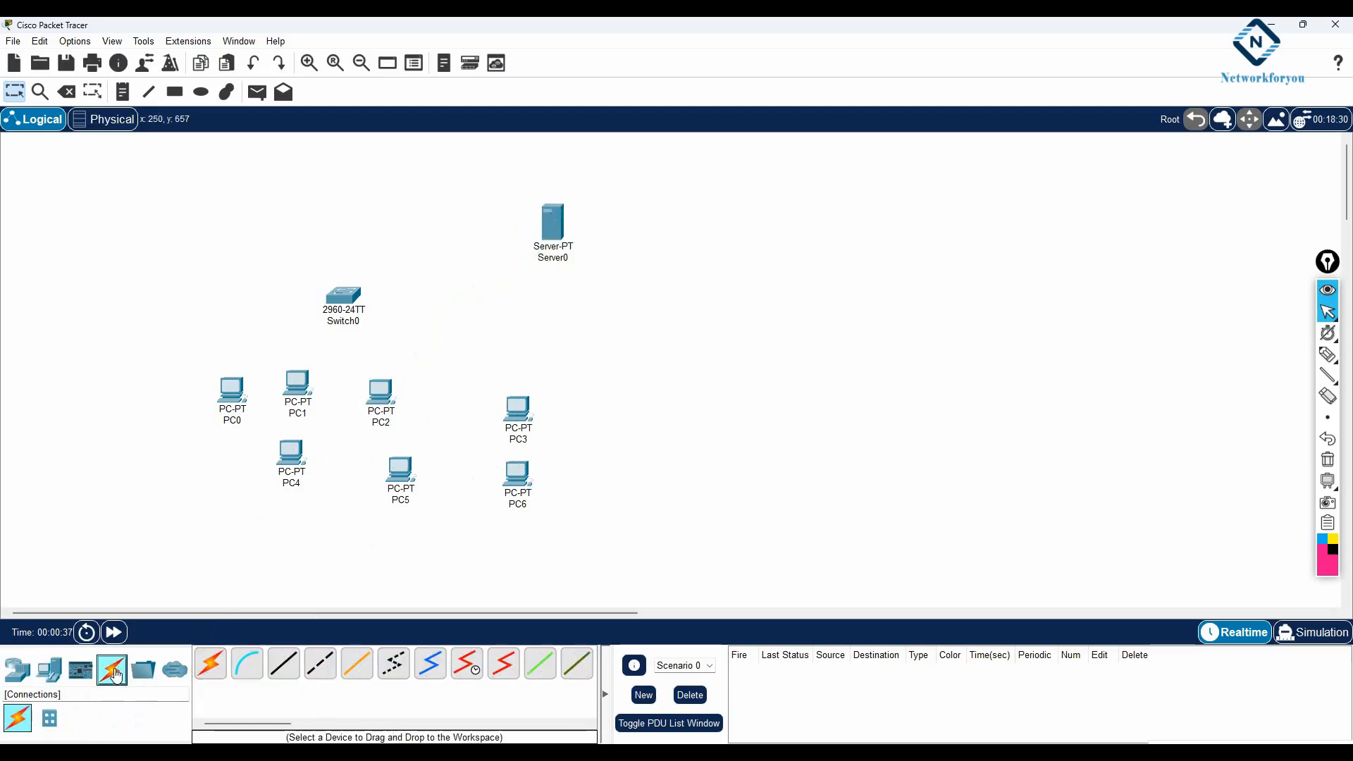
{"action": "left_click", "coordinate": [213, 660]}
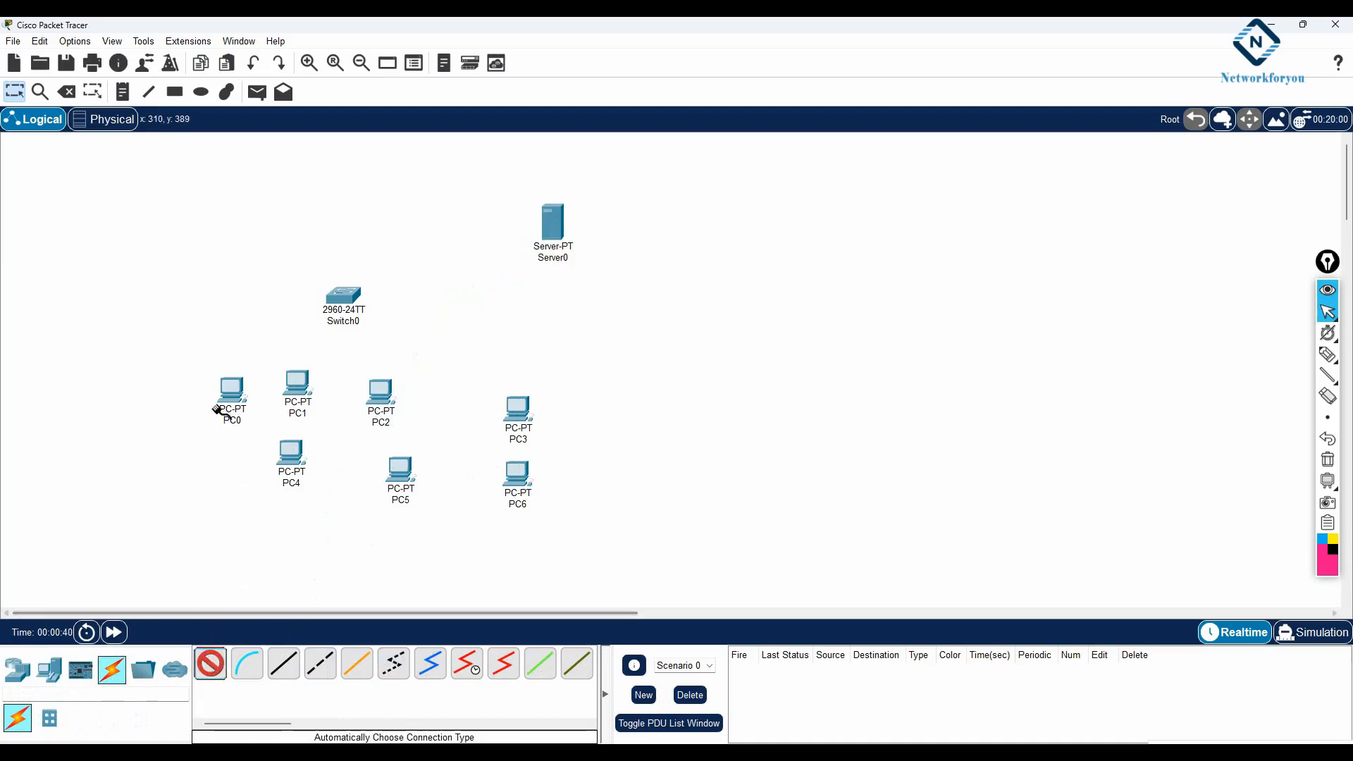
{"action": "left_click", "coordinate": [237, 385]}
{"action": "left_click", "coordinate": [343, 299]}
{"action": "left_click", "coordinate": [336, 317]}
{"action": "left_click", "coordinate": [298, 383]}
{"action": "left_click", "coordinate": [383, 392]}
{"action": "left_click", "coordinate": [346, 300]}
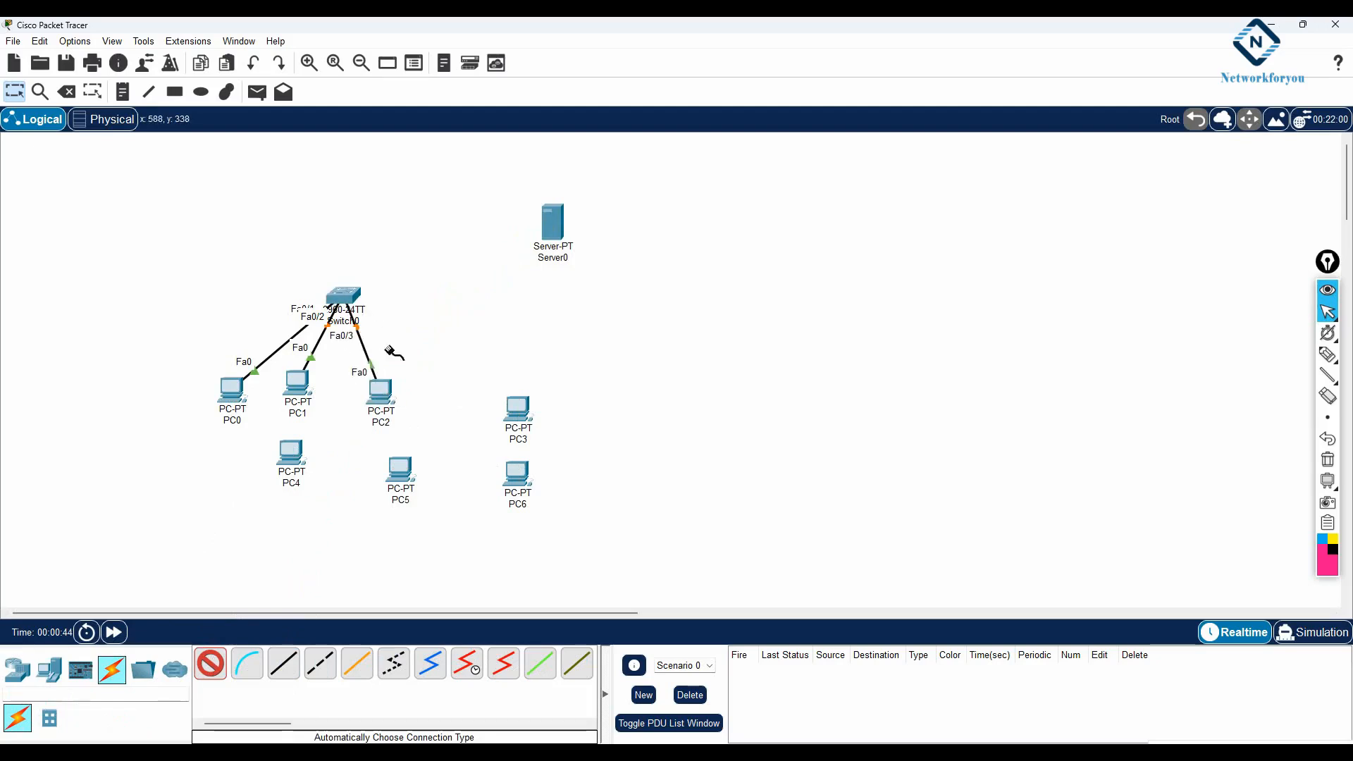
{"action": "left_click", "coordinate": [353, 289]}
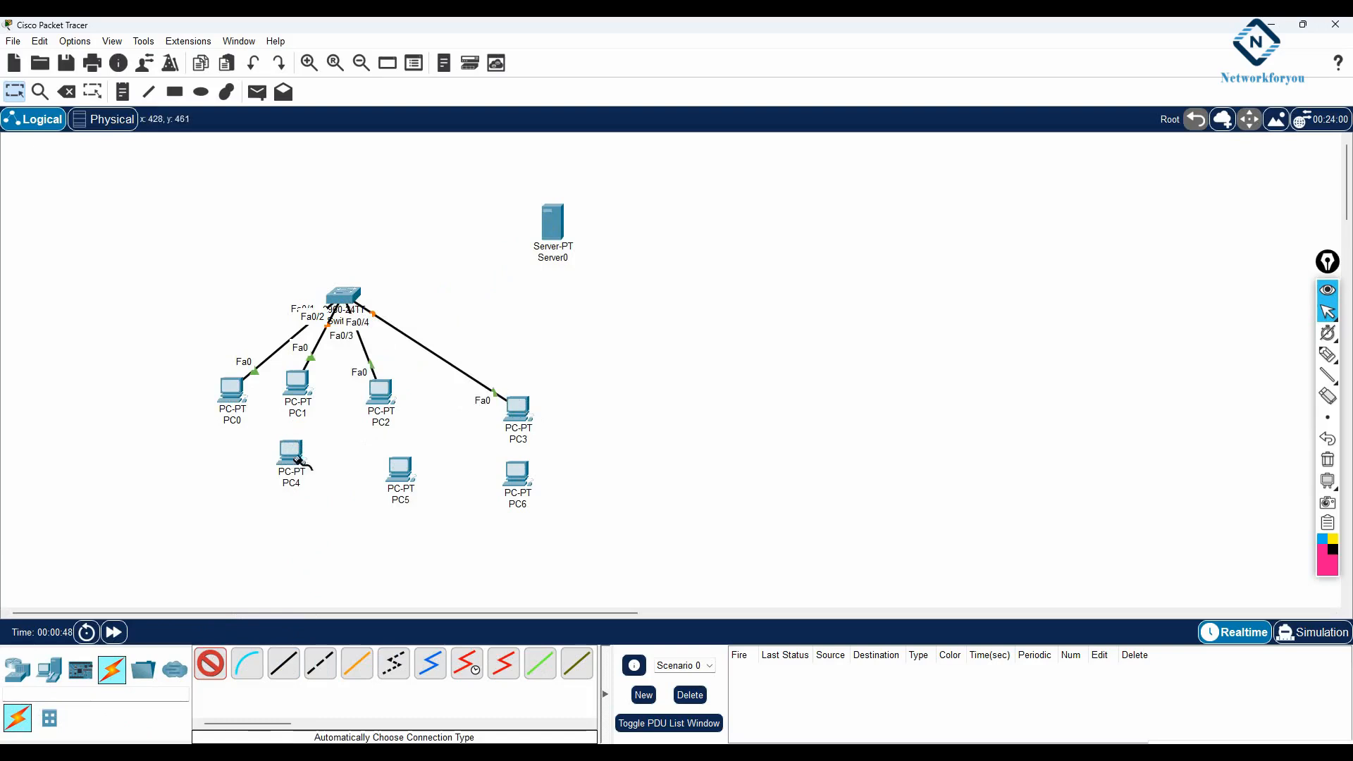
- Cable PC4, PC5, PC6 and the server to the switch with the automatic connection type
{"action": "left_click", "coordinate": [300, 461]}
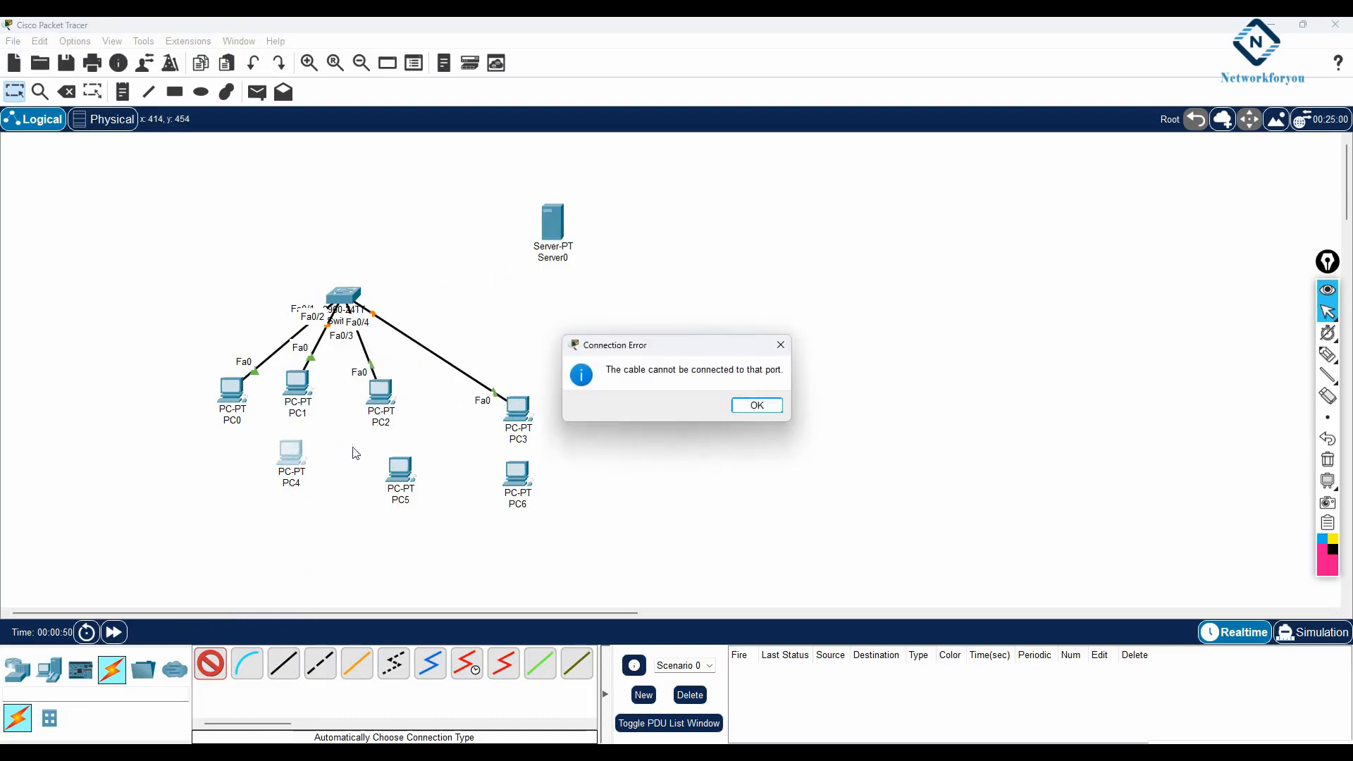
{"action": "left_click", "coordinate": [757, 405]}
{"action": "left_click", "coordinate": [334, 315]}
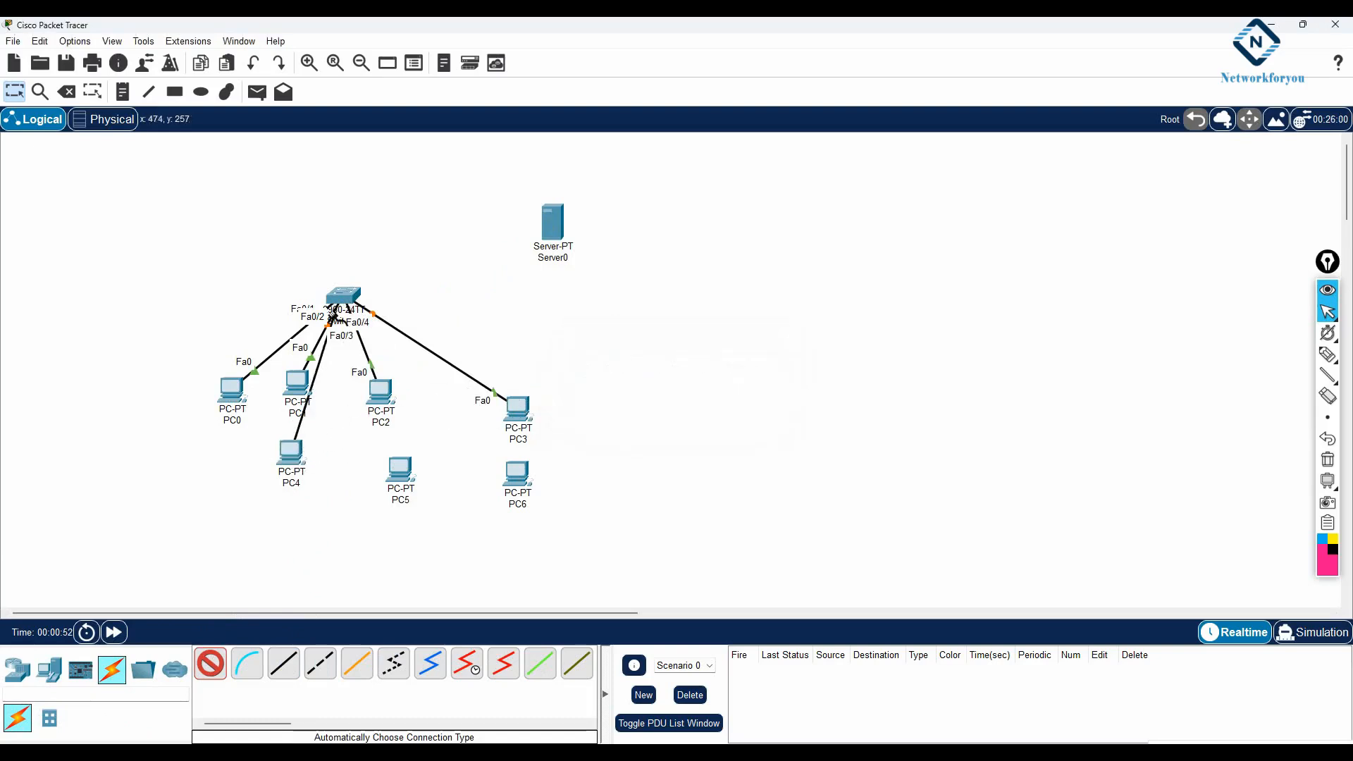
{"action": "left_click", "coordinate": [400, 467]}
{"action": "left_click", "coordinate": [352, 310]}
{"action": "left_click", "coordinate": [345, 298]}
{"action": "left_click", "coordinate": [519, 472]}
{"action": "left_click", "coordinate": [348, 296]}
{"action": "left_click", "coordinate": [345, 295]}
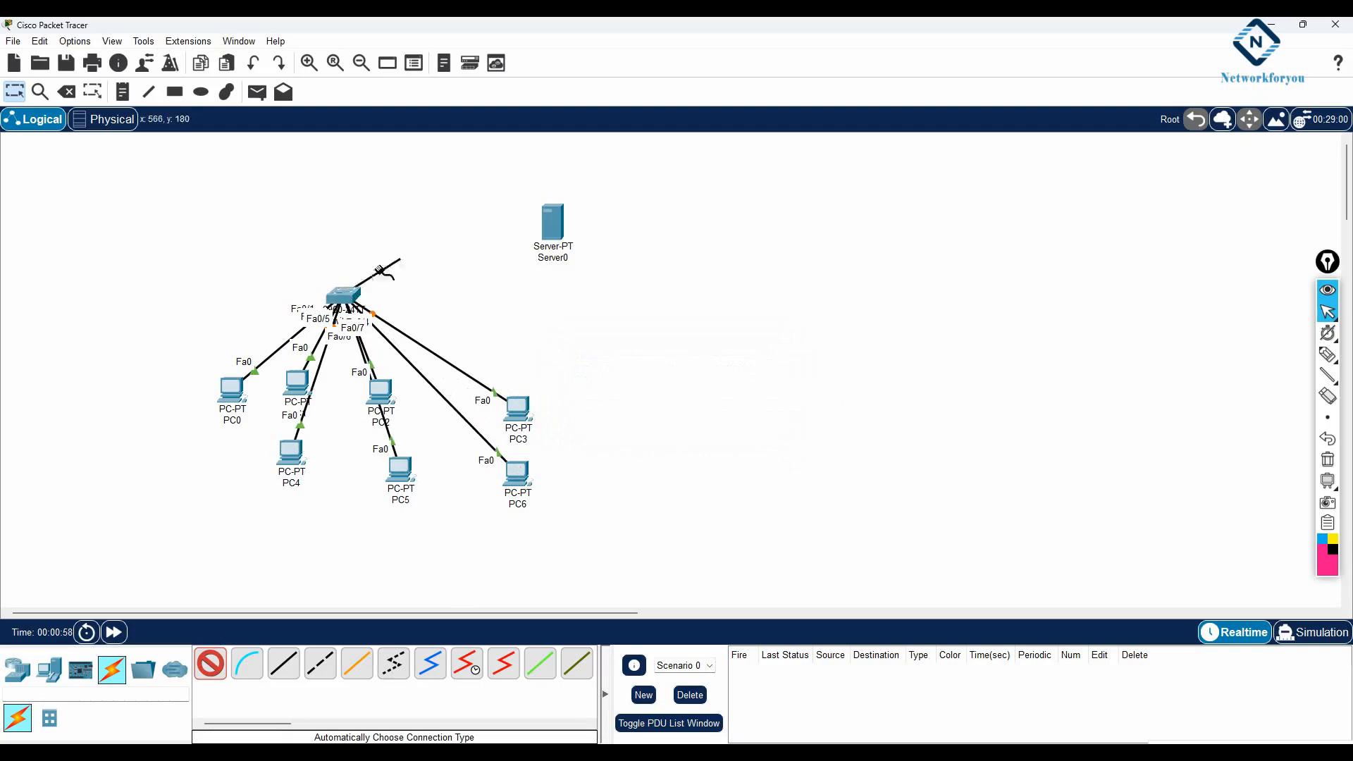
{"action": "left_click", "coordinate": [554, 224]}
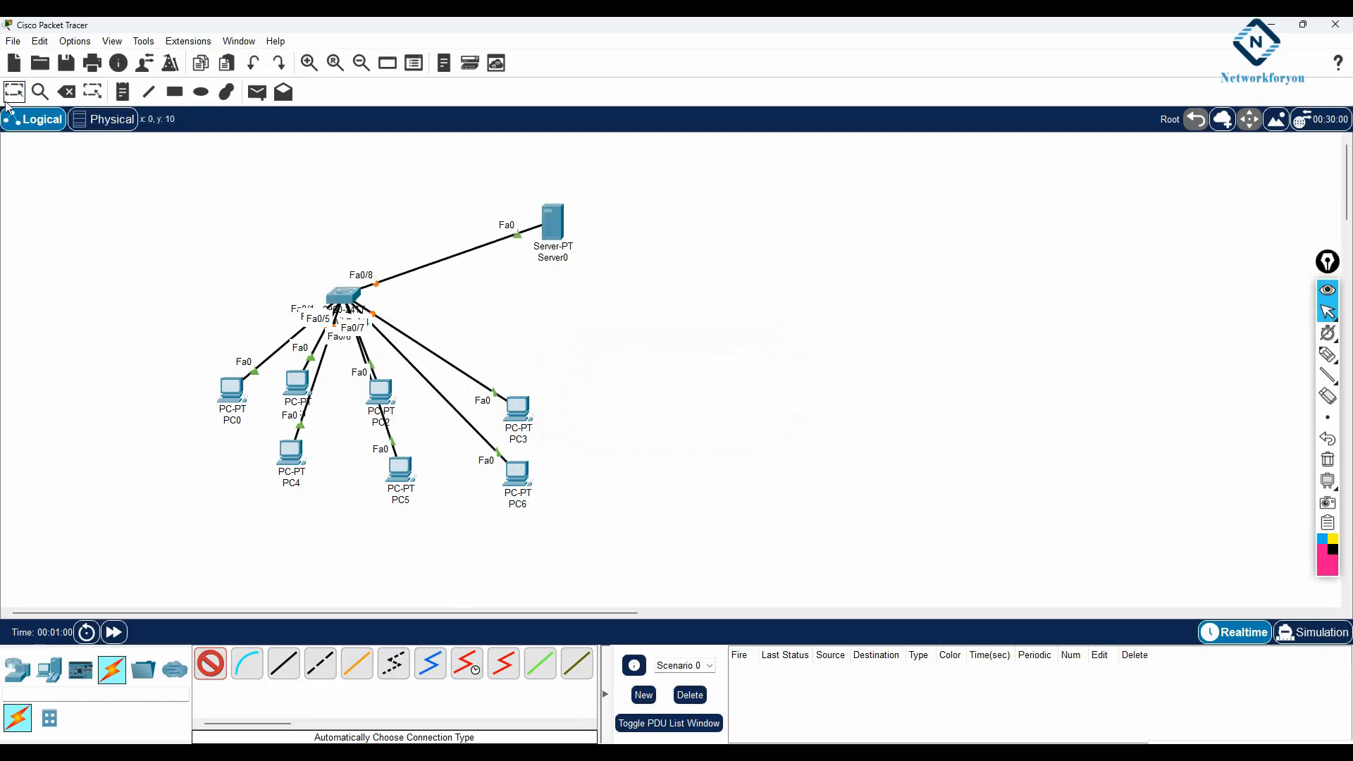
- Rearrange the topology by spreading the seven PCs around the switch and moving the server farther to its upper right
{"action": "left_click_drag", "start_coordinate": [542, 228], "coordinate": [694, 230]}
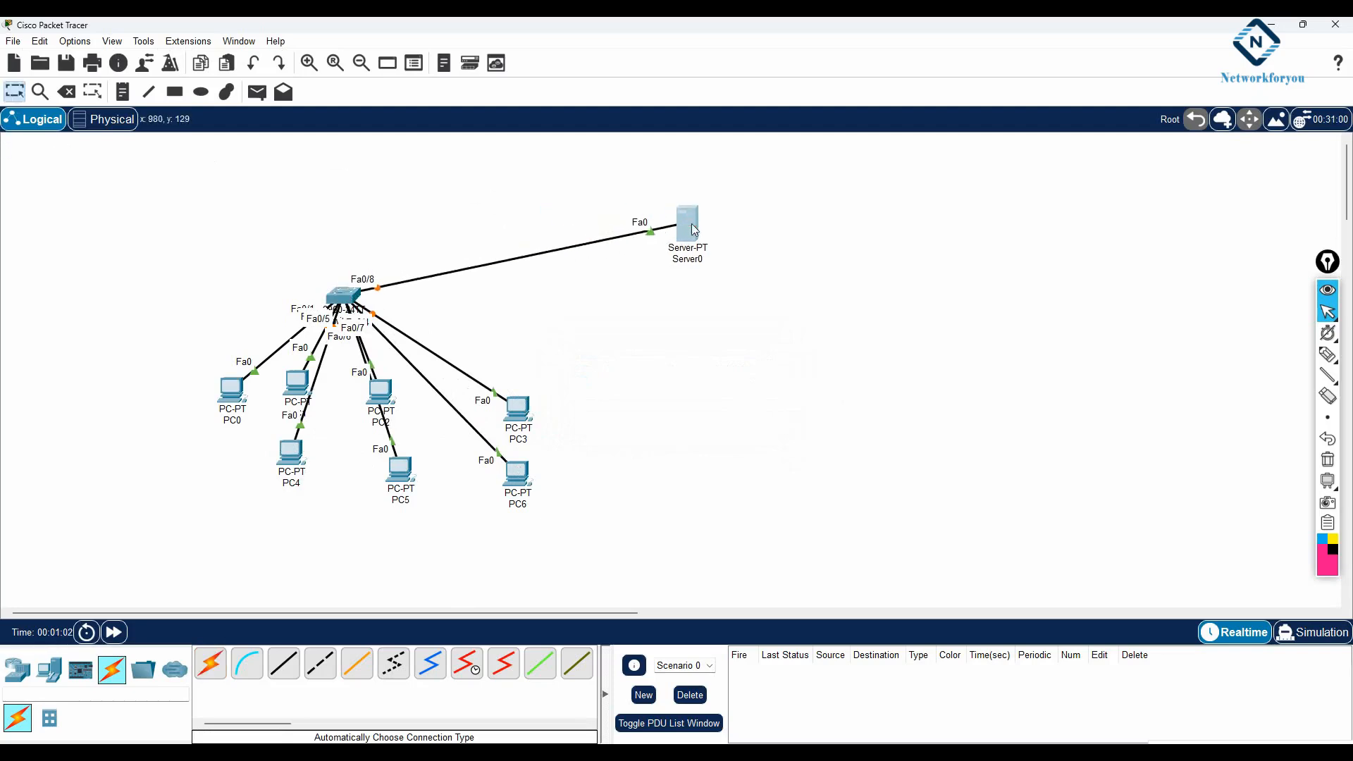
{"action": "left_click_drag", "start_coordinate": [234, 379], "coordinate": [161, 250]}
{"action": "left_click_drag", "start_coordinate": [305, 396], "coordinate": [185, 358]}
{"action": "left_click_drag", "start_coordinate": [299, 463], "coordinate": [218, 435]}
{"action": "left_click_drag", "start_coordinate": [381, 400], "coordinate": [290, 447]}
{"action": "left_click_drag", "start_coordinate": [401, 471], "coordinate": [401, 445]}
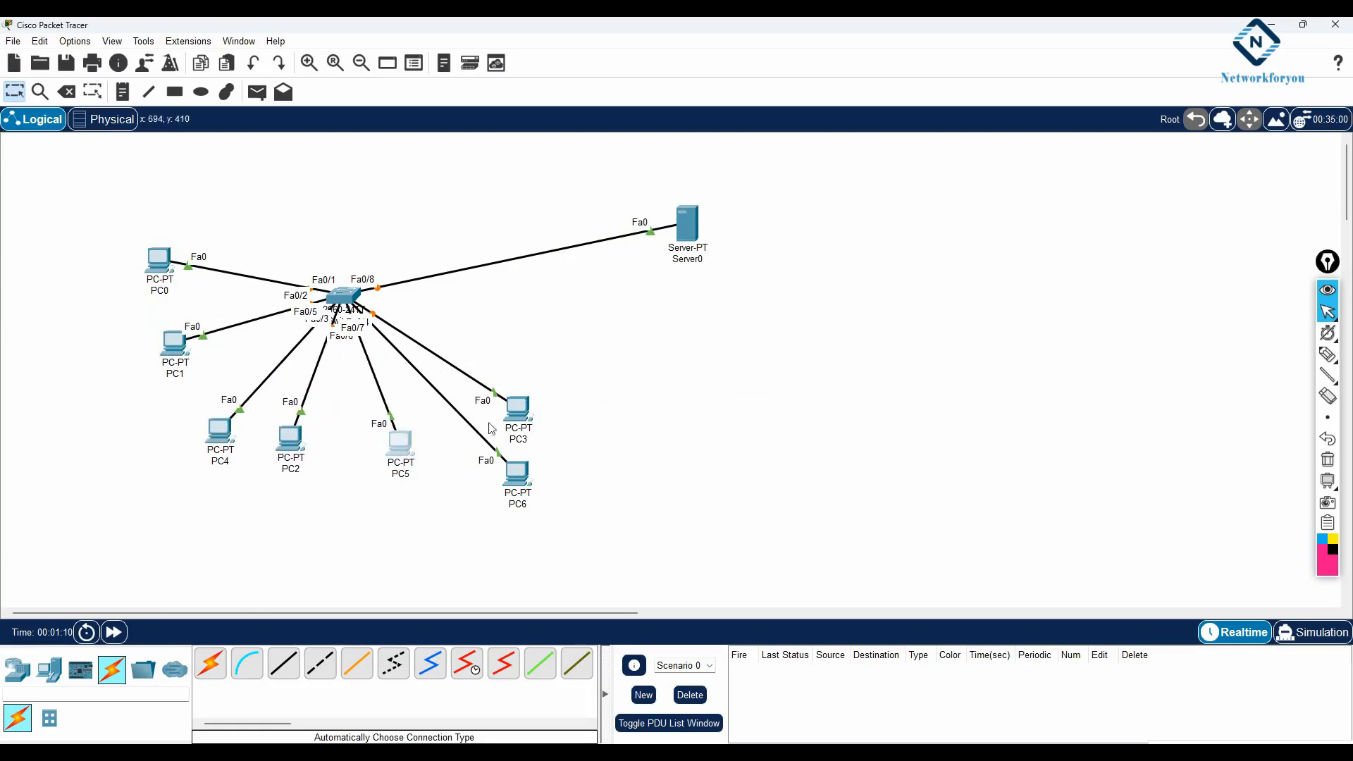
{"action": "left_click_drag", "start_coordinate": [520, 412], "coordinate": [589, 388]}
{"action": "left_click_drag", "start_coordinate": [522, 477], "coordinate": [552, 474]}
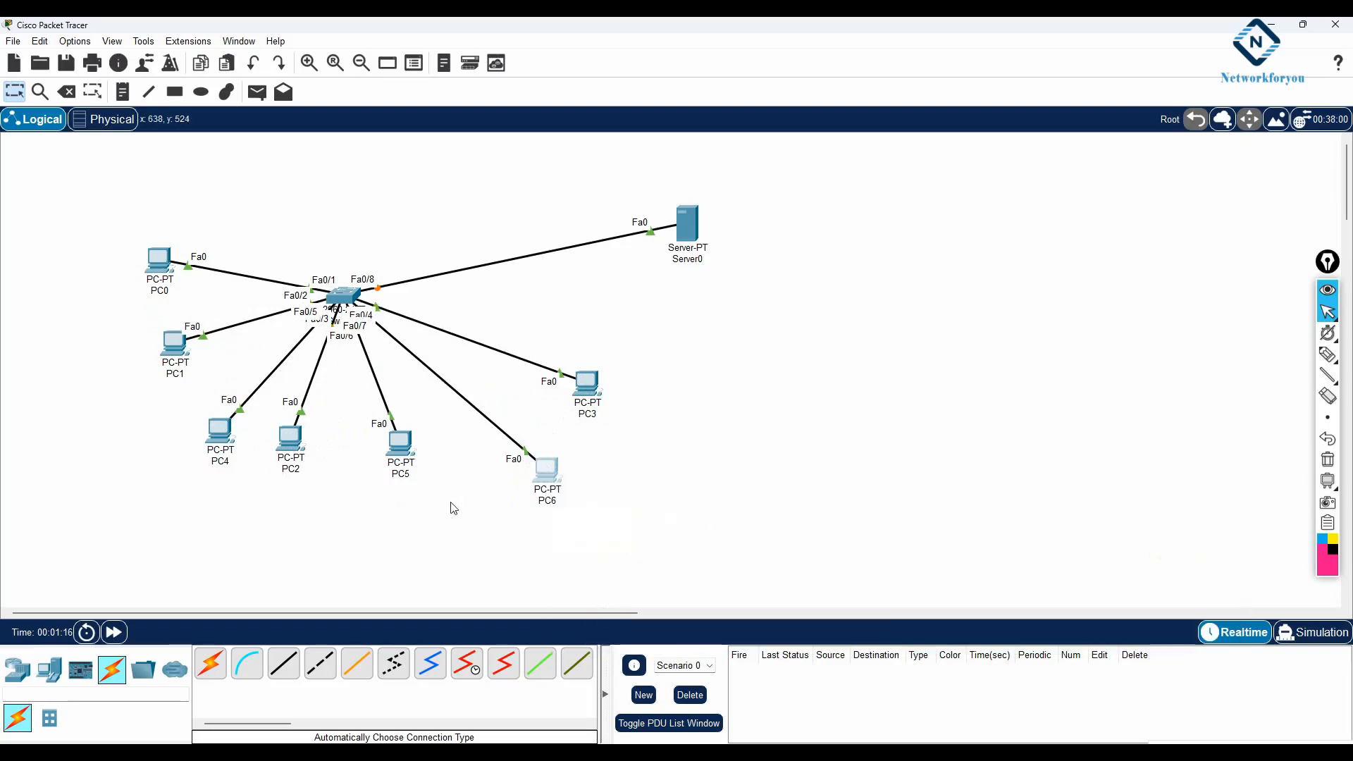
{"action": "left_click", "coordinate": [210, 664]}
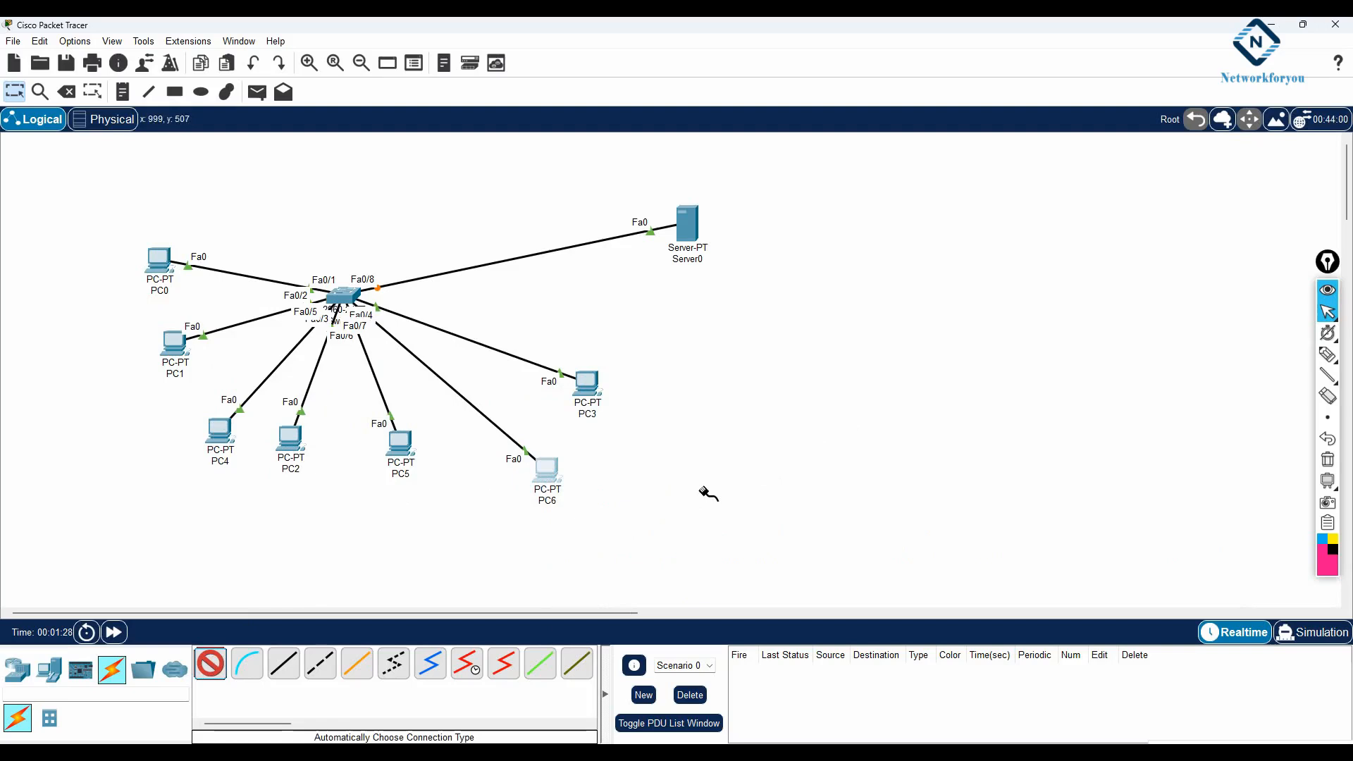
{"action": "key", "text": "Escape"}
{"action": "mouse_move", "coordinate": [693, 236]}
{"action": "left_mouse_down"}
{"action": "mouse_move", "coordinate": [677, 207]}
{"action": "mouse_move", "coordinate": [560, 199]}
{"action": "mouse_move", "coordinate": [613, 202]}
{"action": "left_mouse_up"}
- Annotate the workspace with handwritten DHCP and DORA notes and an arrow at the server, and clear the annotations
{"action": "mouse_move", "coordinate": [1317, 362]}
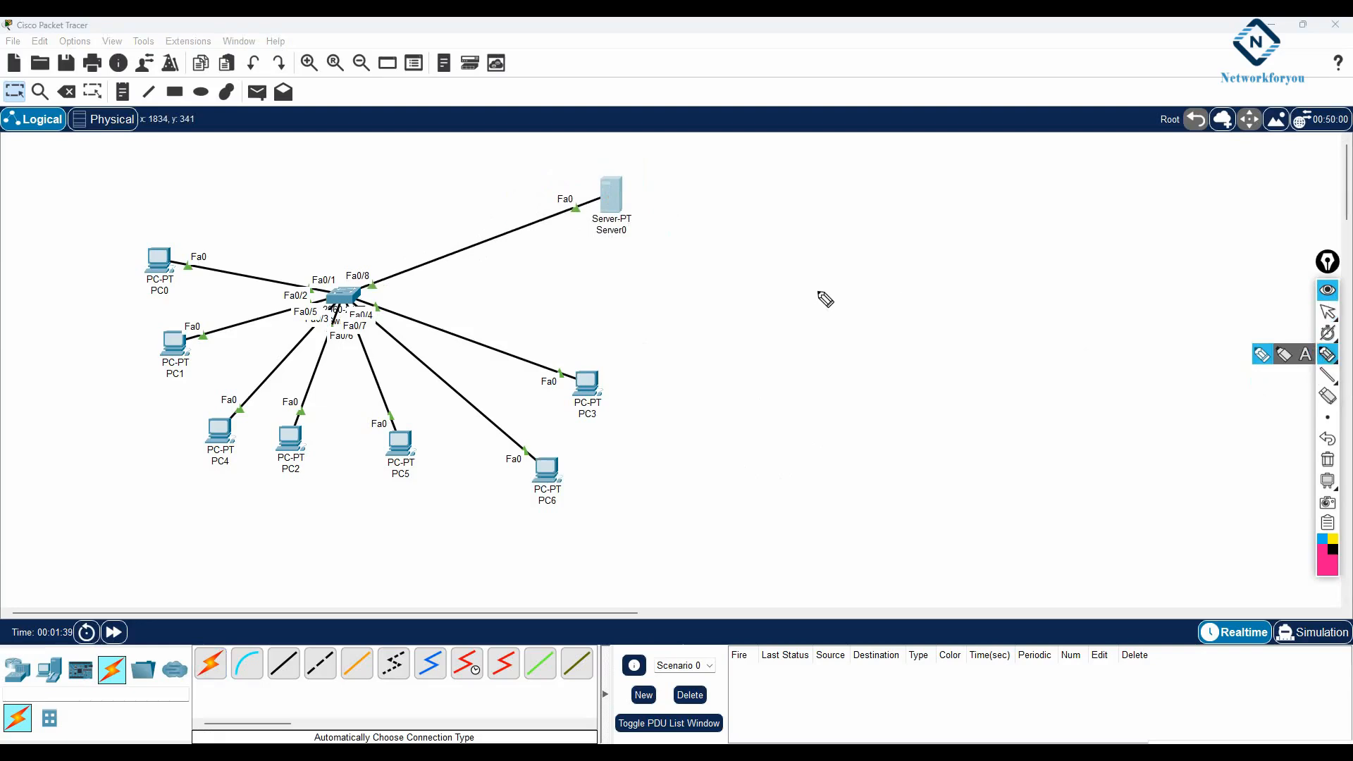
{"action": "mouse_move", "coordinate": [785, 268]}
{"action": "left_mouse_down"}
{"action": "mouse_move", "coordinate": [785, 281]}
{"action": "mouse_move", "coordinate": [866, 251]}
{"action": "mouse_move", "coordinate": [835, 284]}
{"action": "left_mouse_up"}
{"action": "left_click_drag", "start_coordinate": [819, 293], "coordinate": [838, 290]}
{"action": "mouse_move", "coordinate": [661, 177]}
{"action": "left_mouse_down"}
{"action": "mouse_move", "coordinate": [628, 201]}
{"action": "mouse_move", "coordinate": [641, 201]}
{"action": "left_mouse_up"}
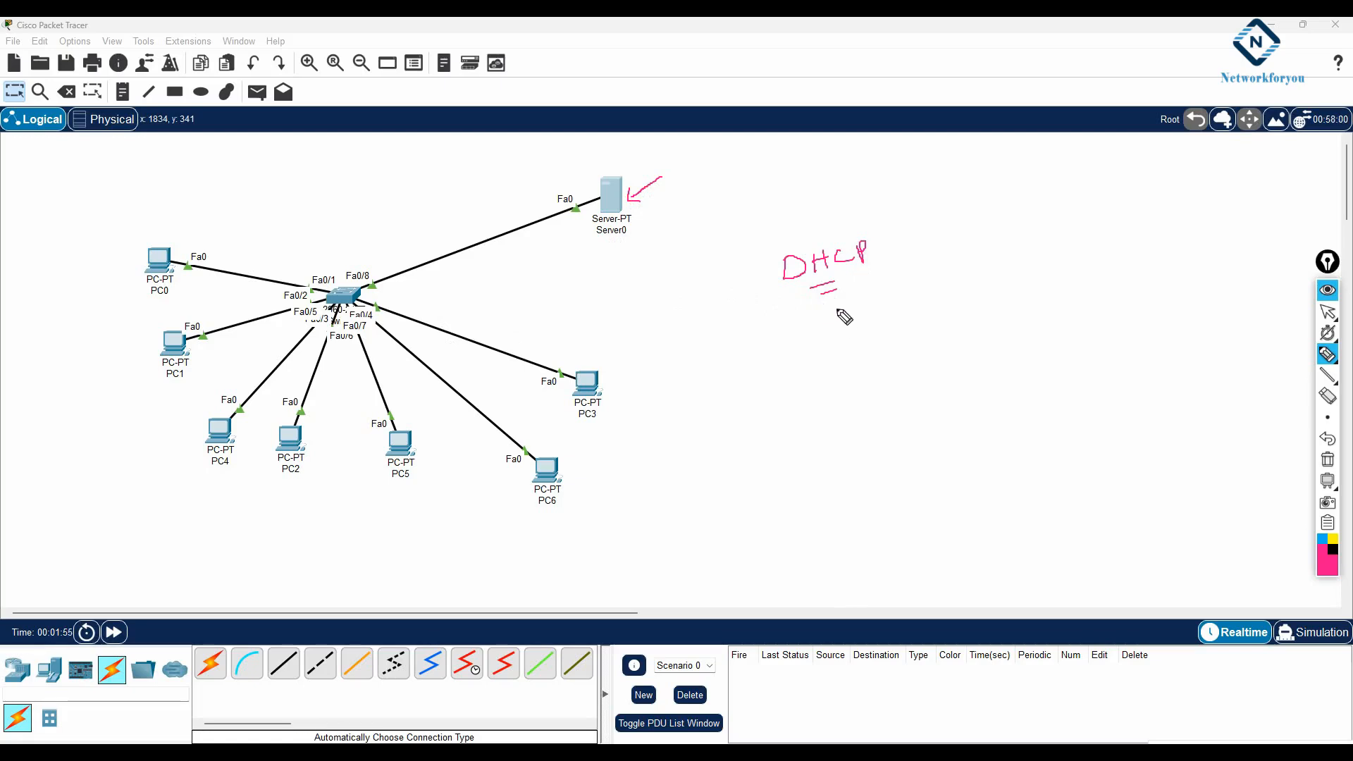
{"action": "left_click_drag", "start_coordinate": [832, 312], "coordinate": [899, 294]}
{"action": "left_click_drag", "start_coordinate": [846, 341], "coordinate": [896, 328]}
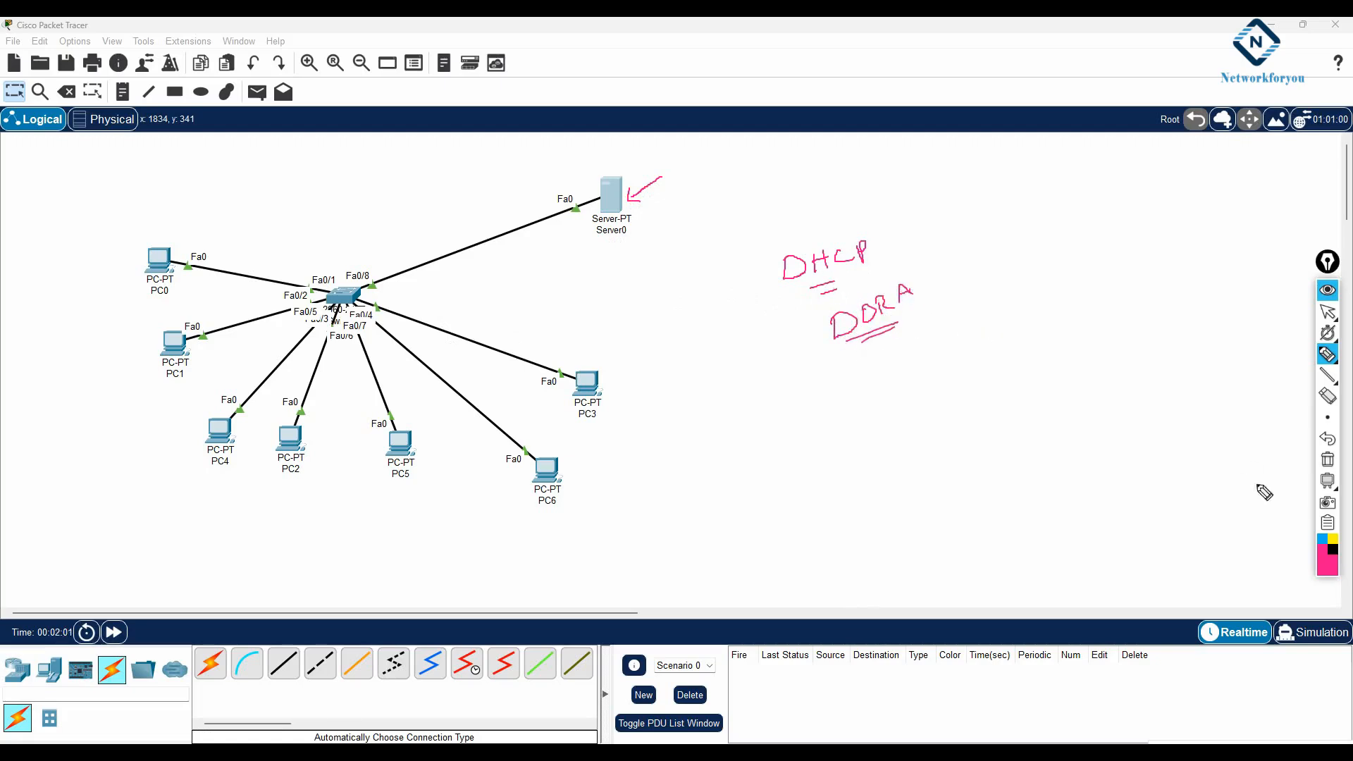
{"action": "left_click", "coordinate": [1327, 459]}
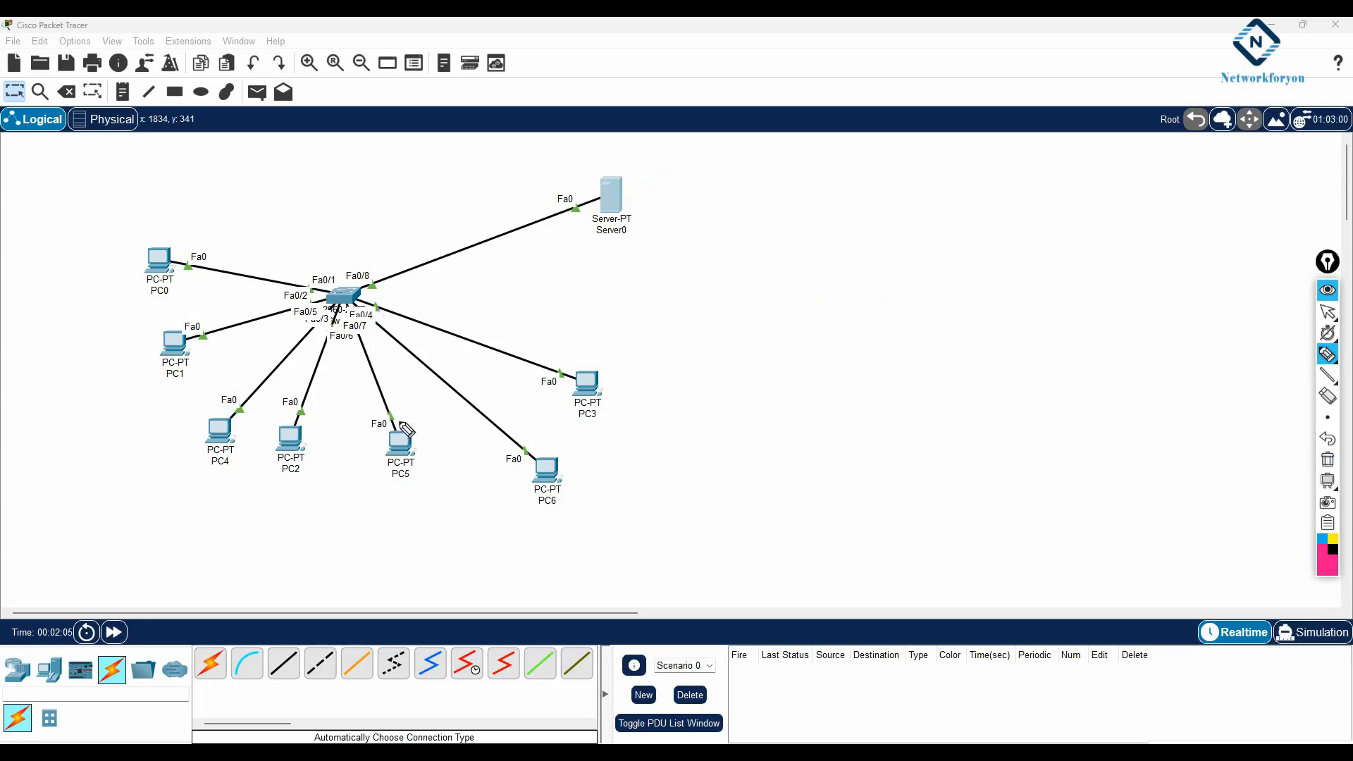
- Handwrite 200 above the PCs and mark PC0, PC1, PC4, PC2 and PC5 with arrows
{"action": "mouse_move", "coordinate": [268, 185]}
{"action": "left_mouse_down"}
{"action": "mouse_move", "coordinate": [285, 199]}
{"action": "mouse_move", "coordinate": [290, 178]}
{"action": "mouse_move", "coordinate": [296, 201]}
{"action": "left_mouse_up"}
{"action": "left_click_drag", "start_coordinate": [284, 209], "coordinate": [298, 205]}
{"action": "left_click_drag", "start_coordinate": [210, 203], "coordinate": [187, 235]}
{"action": "mouse_move", "coordinate": [202, 281]}
{"action": "left_mouse_down"}
{"action": "mouse_move", "coordinate": [181, 309]}
{"action": "mouse_move", "coordinate": [191, 303]}
{"action": "left_mouse_up"}
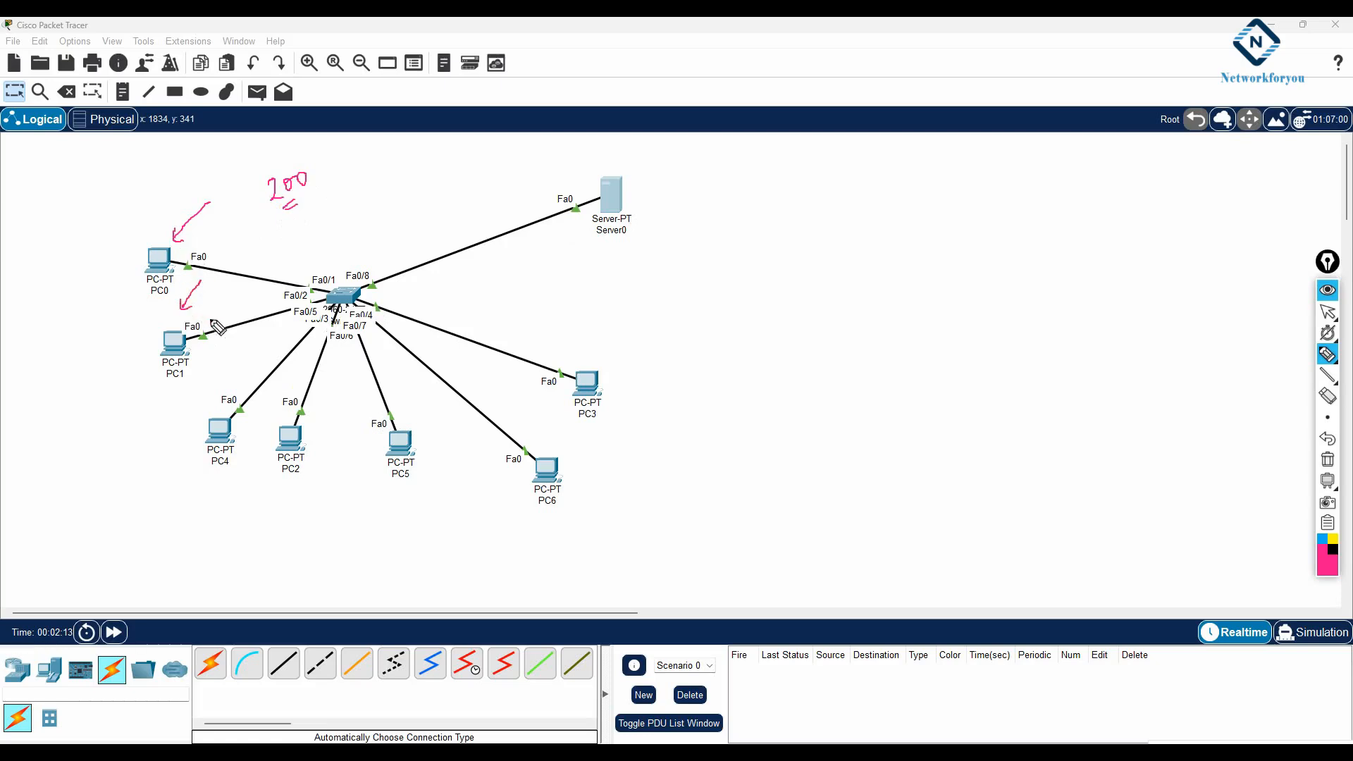
{"action": "mouse_move", "coordinate": [234, 351]}
{"action": "left_mouse_down"}
{"action": "mouse_move", "coordinate": [224, 391]}
{"action": "mouse_move", "coordinate": [248, 376]}
{"action": "left_mouse_up"}
{"action": "mouse_move", "coordinate": [357, 406]}
{"action": "left_mouse_down"}
{"action": "mouse_move", "coordinate": [308, 431]}
{"action": "mouse_move", "coordinate": [326, 426]}
{"action": "left_mouse_up"}
{"action": "left_click_drag", "start_coordinate": [417, 385], "coordinate": [406, 403]}
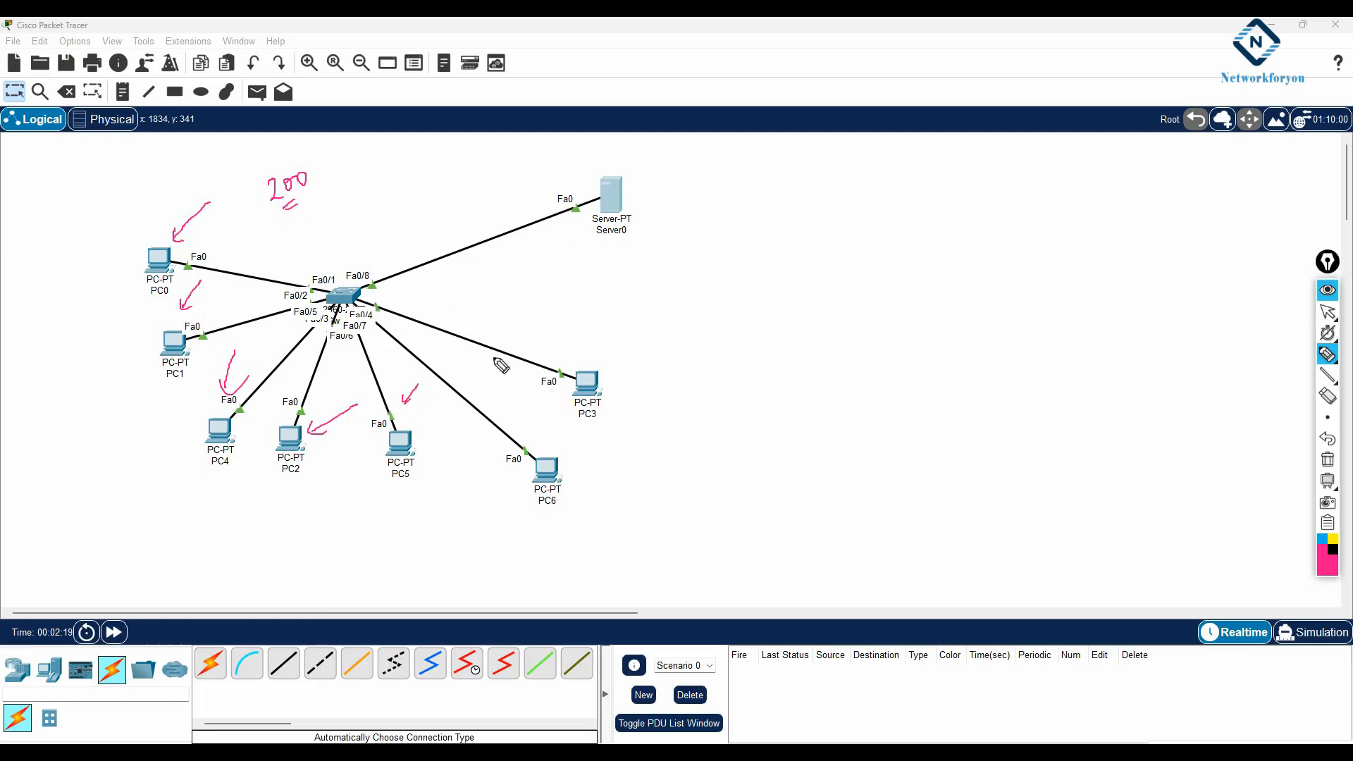
- Circle the server and label it DHCP with an arrow, and erase all annotations
{"action": "mouse_move", "coordinate": [638, 153]}
{"action": "left_mouse_down"}
{"action": "mouse_move", "coordinate": [616, 151]}
{"action": "mouse_move", "coordinate": [718, 265]}
{"action": "mouse_move", "coordinate": [588, 189]}
{"action": "left_mouse_up"}
{"action": "mouse_move", "coordinate": [598, 253]}
{"action": "left_mouse_down"}
{"action": "mouse_move", "coordinate": [600, 282]}
{"action": "mouse_move", "coordinate": [670, 250]}
{"action": "mouse_move", "coordinate": [651, 280]}
{"action": "left_mouse_up"}
{"action": "left_click_drag", "start_coordinate": [635, 277], "coordinate": [657, 273]}
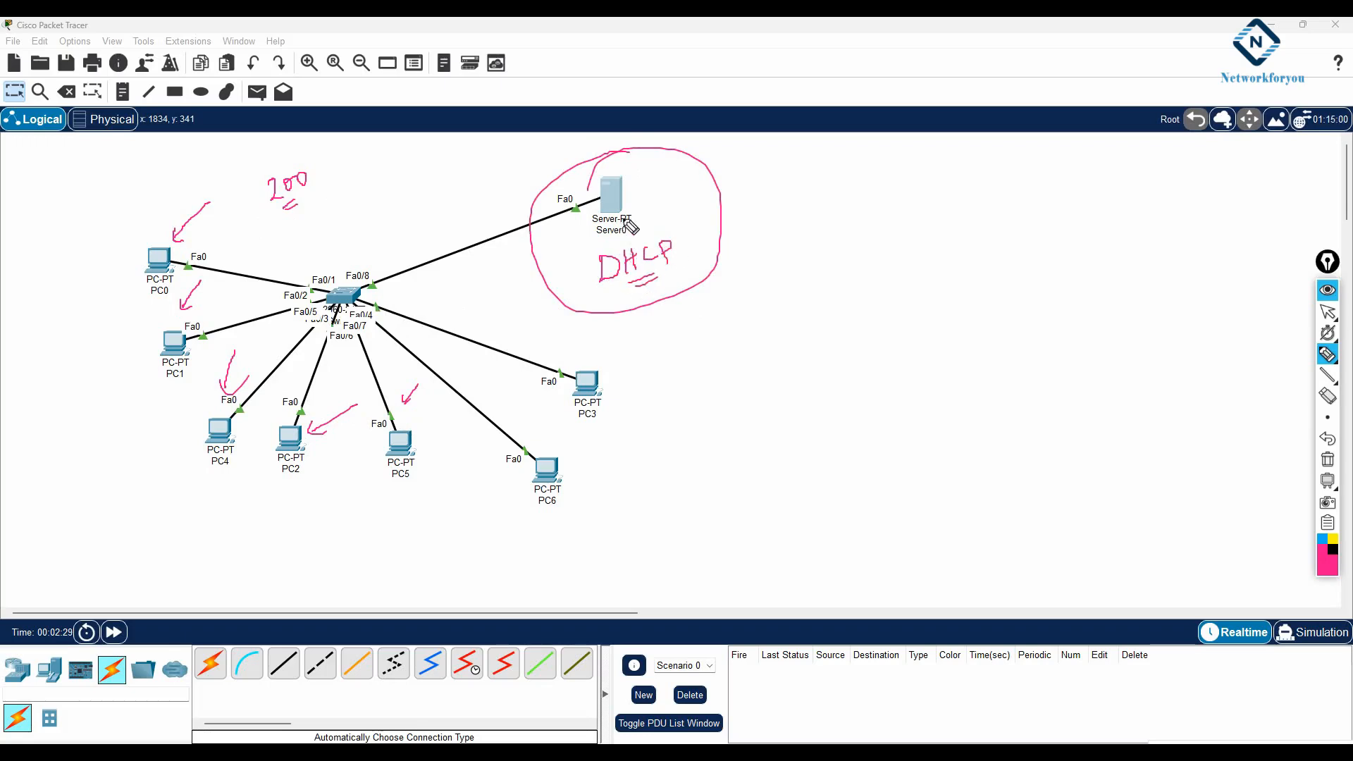
{"action": "left_click_drag", "start_coordinate": [655, 166], "coordinate": [626, 196]}
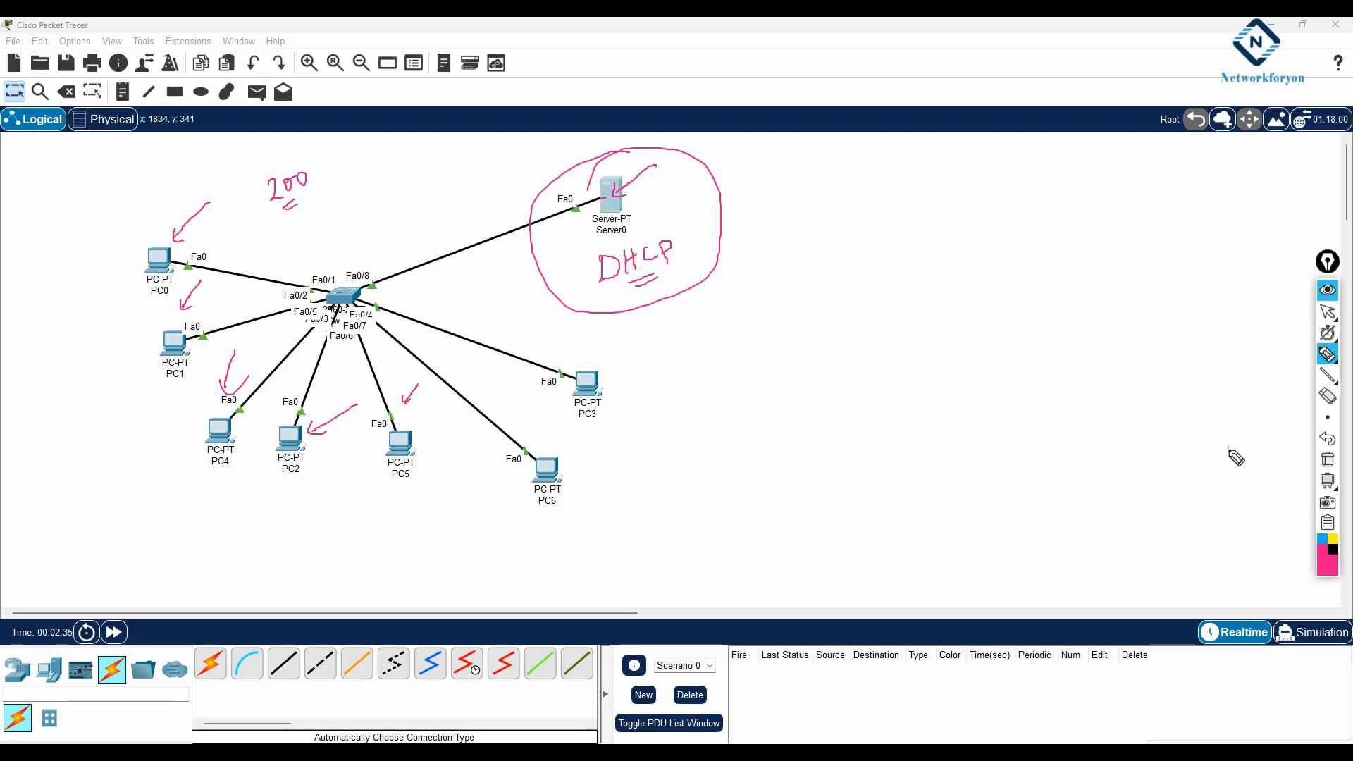
{"action": "left_click", "coordinate": [1327, 458]}
{"action": "left_click", "coordinate": [1324, 312]}
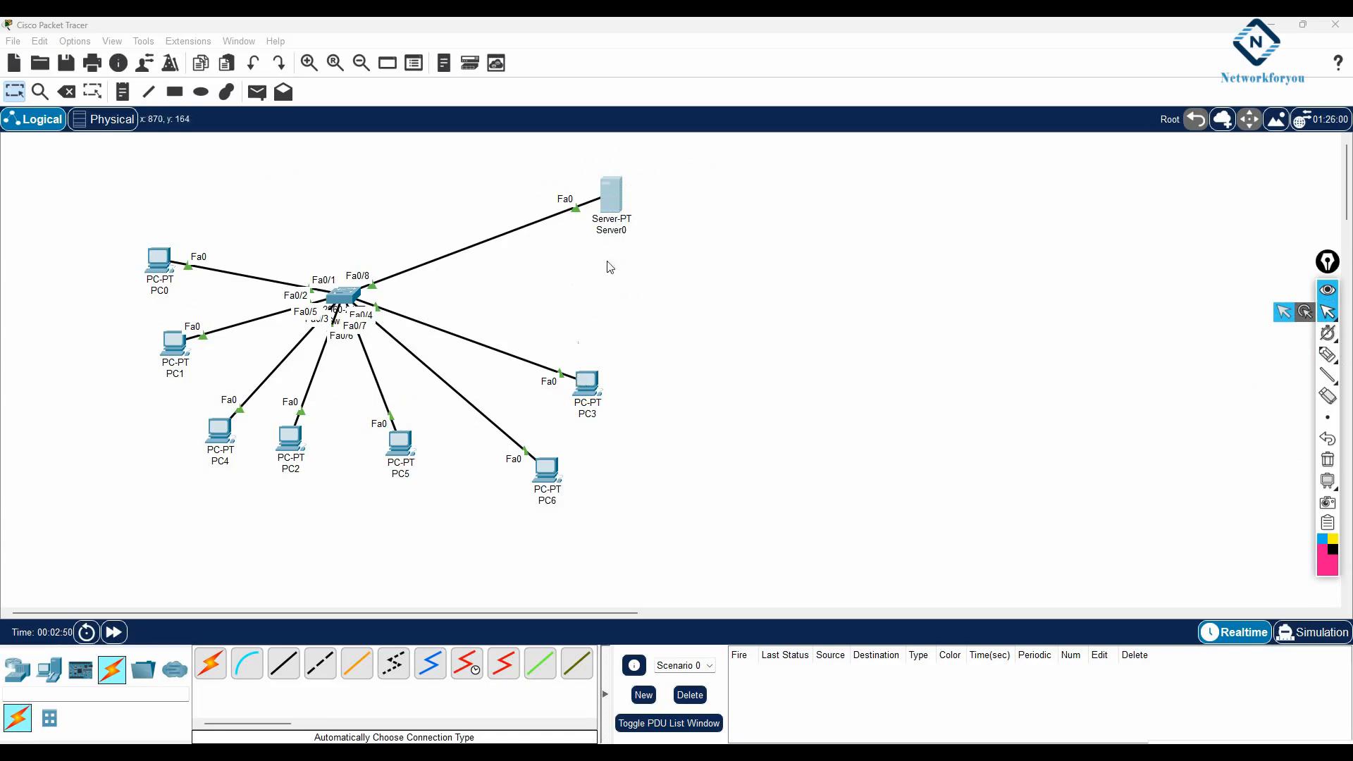
- Rename the server to DHCP-Server-192.168.1.1
{"action": "left_click", "coordinate": [618, 230]}
{"action": "double_click", "coordinate": [614, 231]}
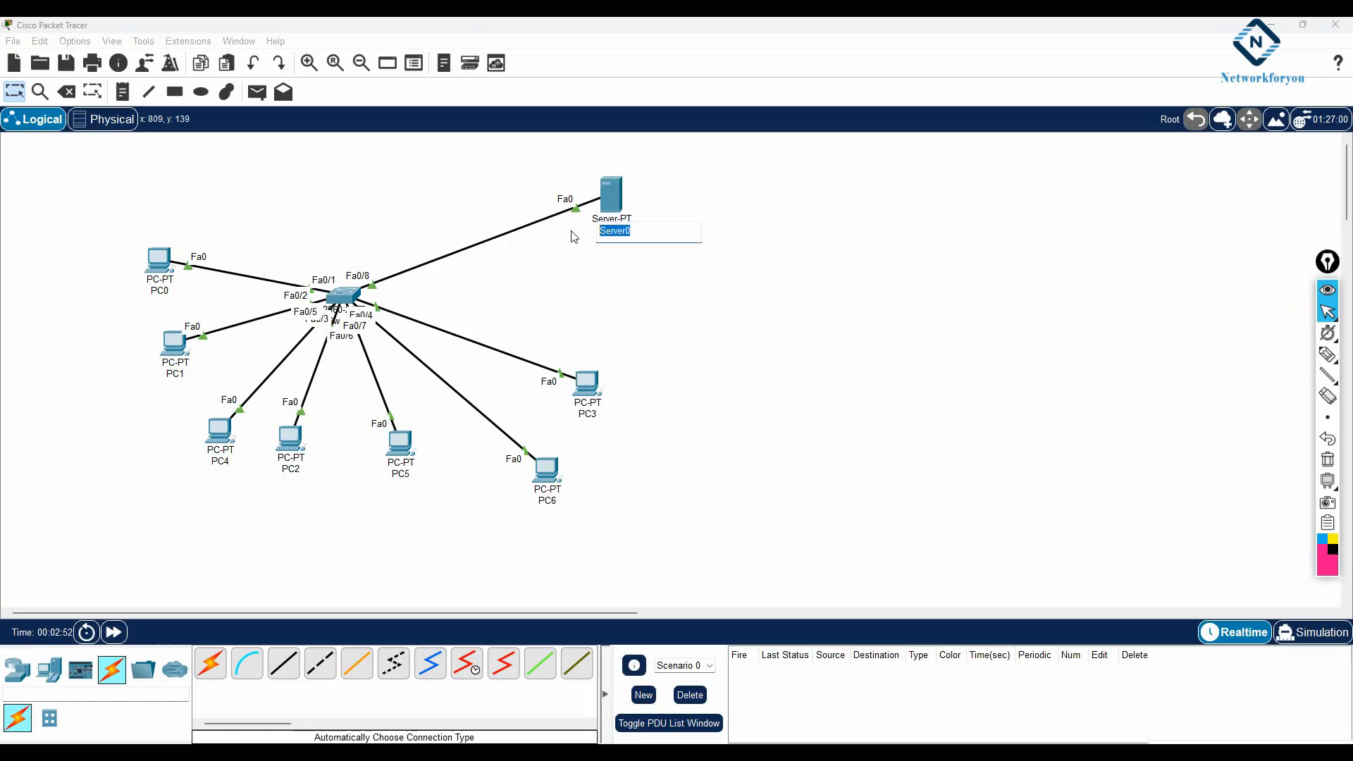
{"action": "type", "text": "DHCP-"}
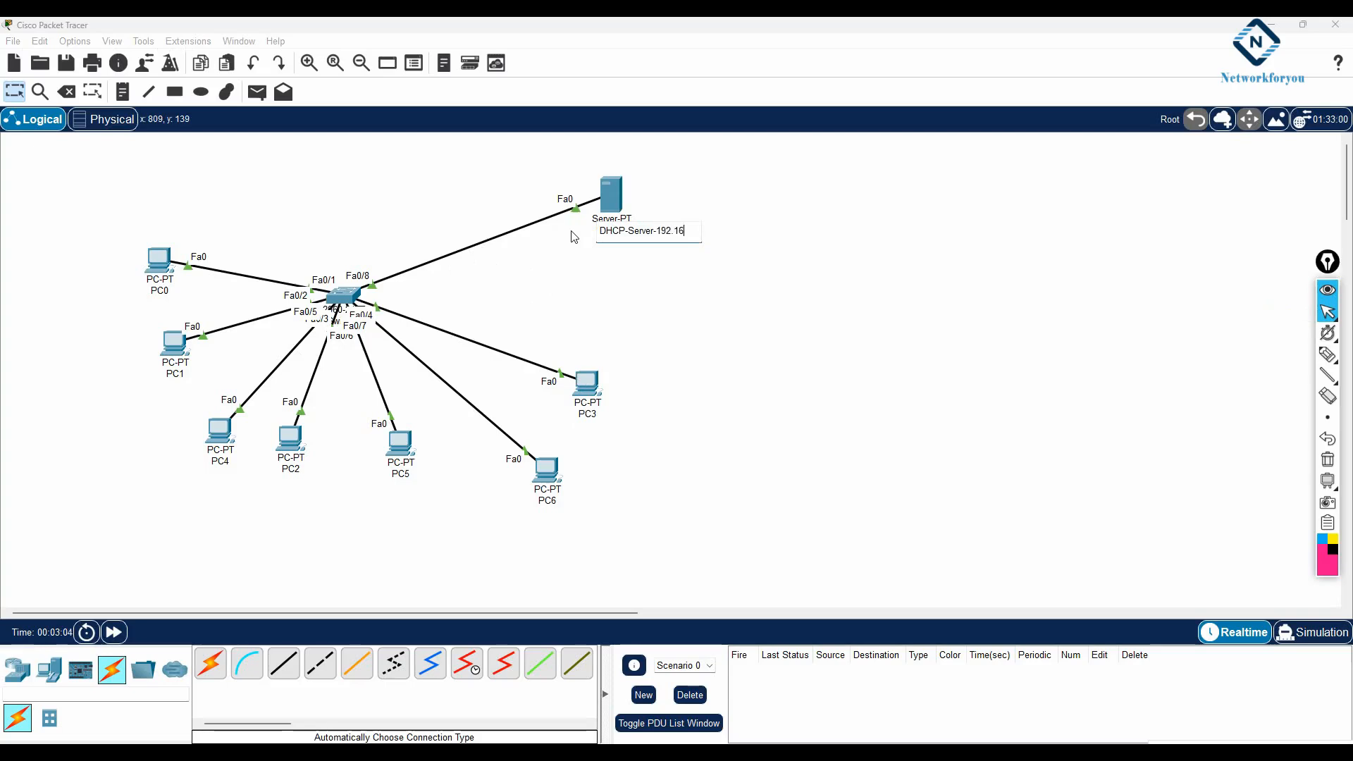
{"action": "type", "text": ".1.1"}
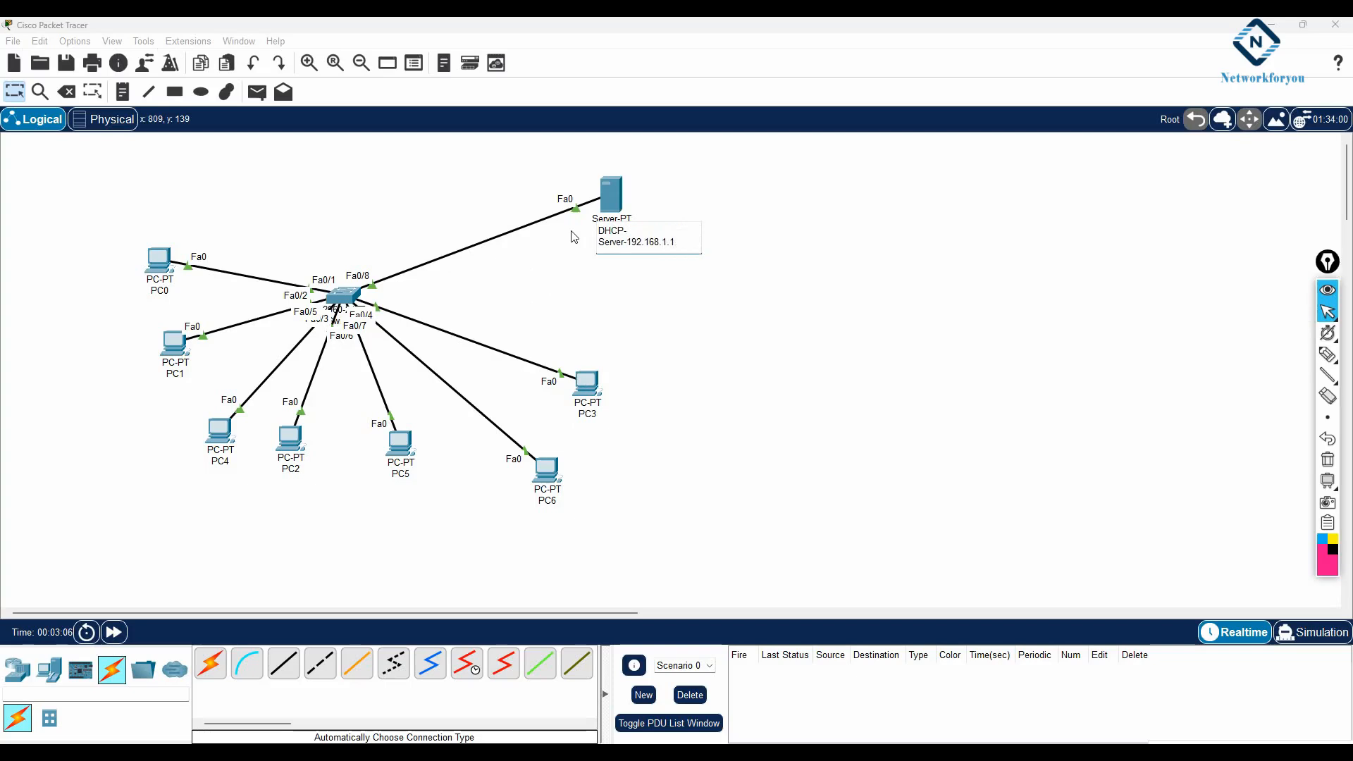
{"action": "left_click", "coordinate": [691, 310]}
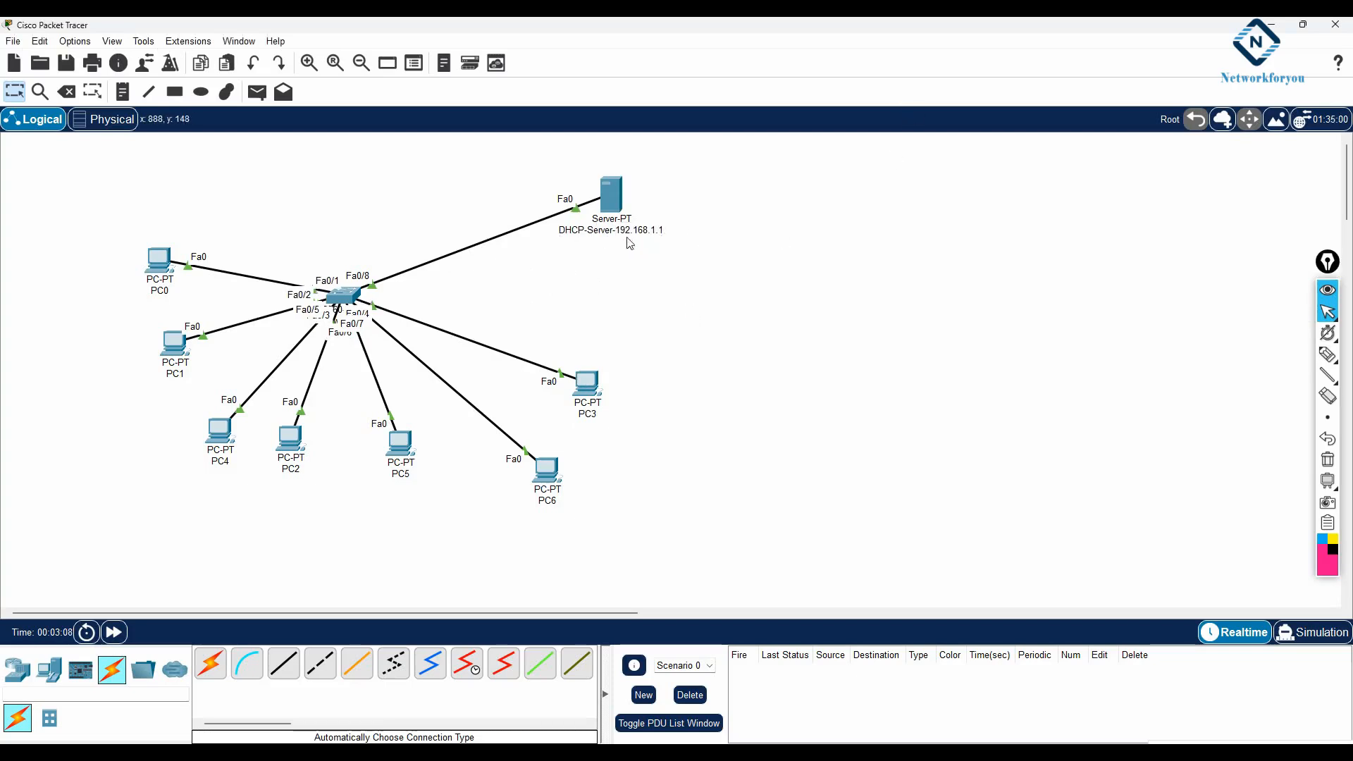
- Give the server the static IPv4 address 192.168.1.1 with subnet mask 255.255.255.0
{"action": "left_click", "coordinate": [612, 197]}
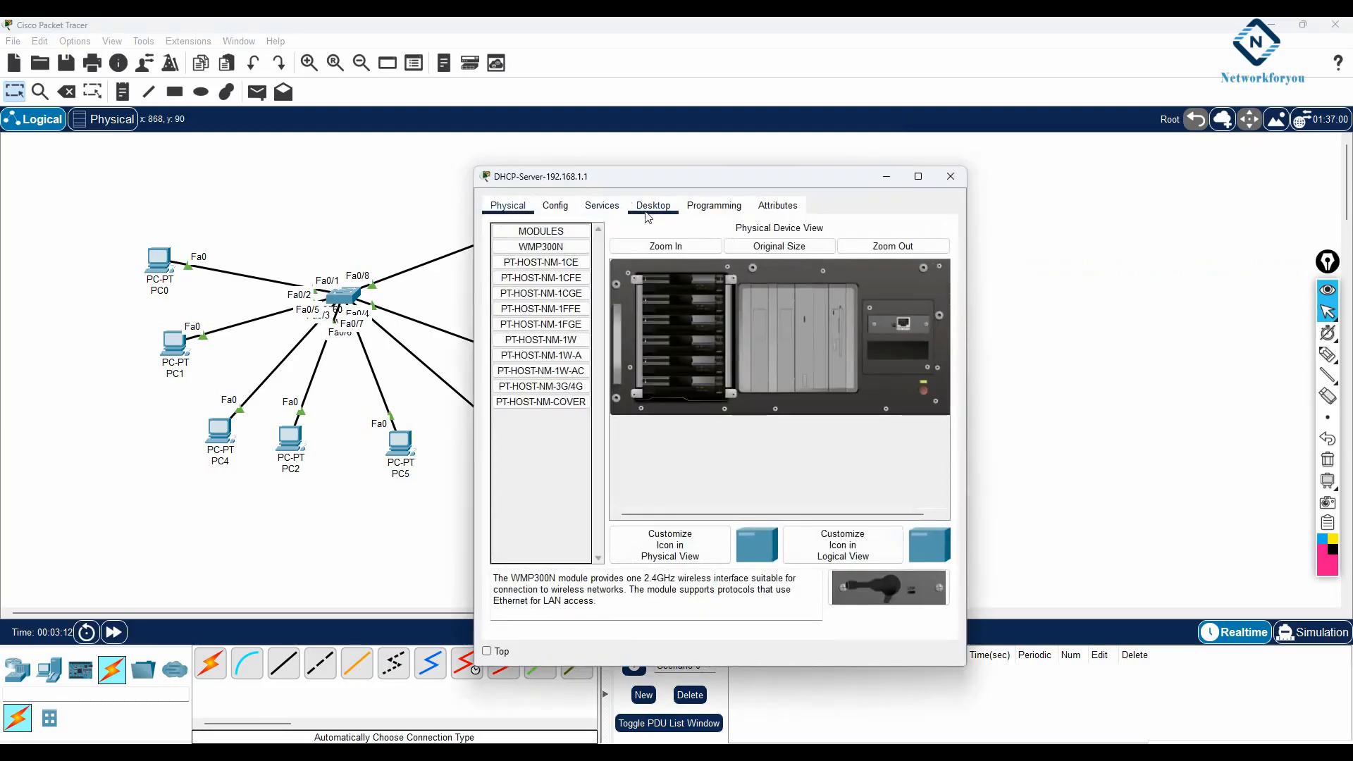
{"action": "left_click", "coordinate": [649, 207]}
{"action": "left_click_drag", "start_coordinate": [647, 187], "coordinate": [924, 165]}
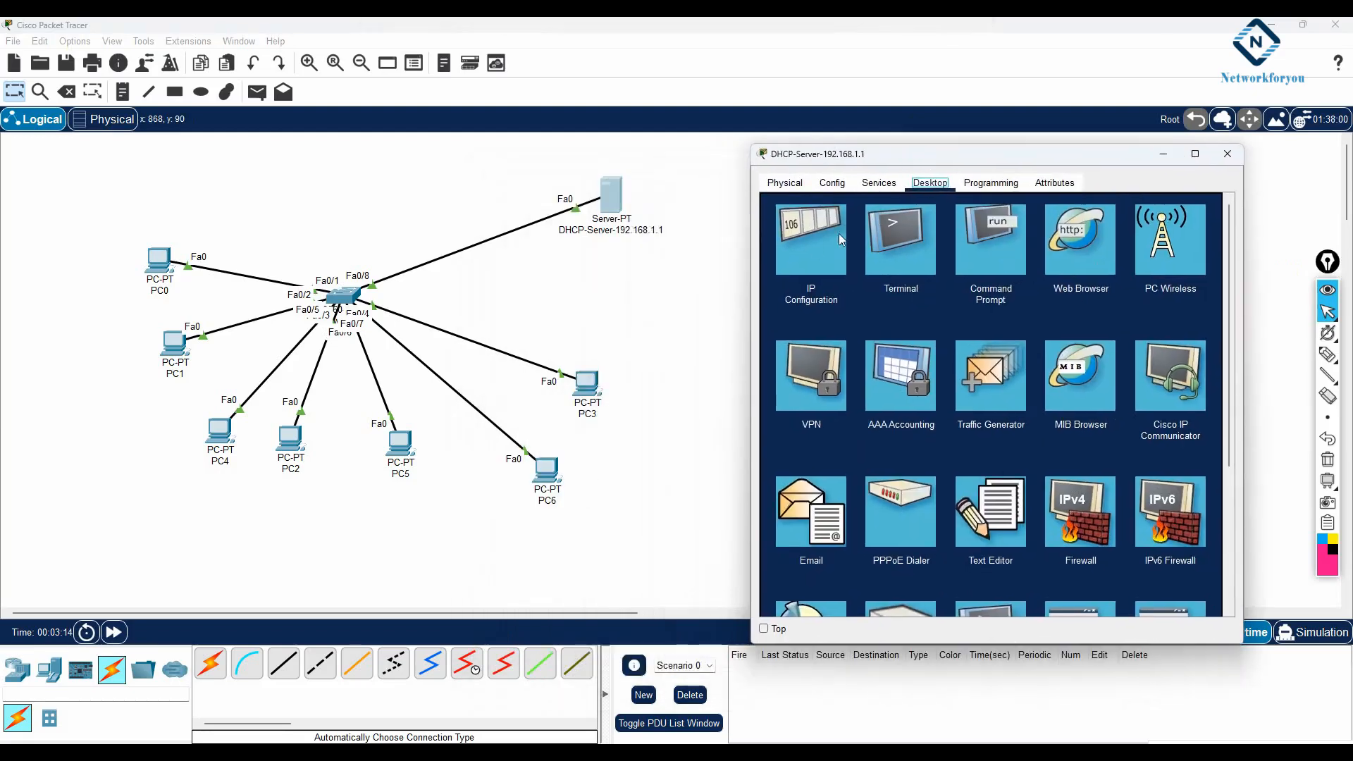
{"action": "left_click", "coordinate": [814, 246]}
{"action": "left_click", "coordinate": [959, 269]}
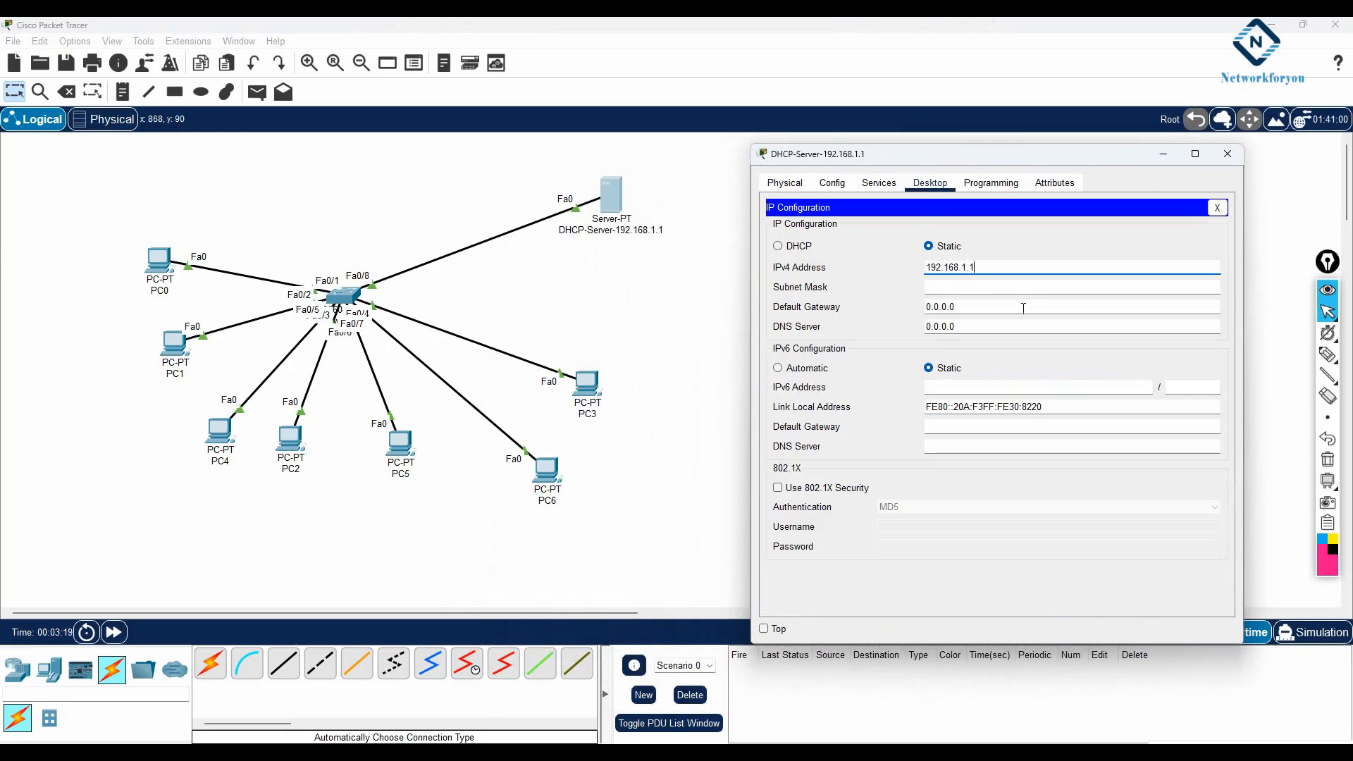
{"action": "left_click", "coordinate": [989, 285]}
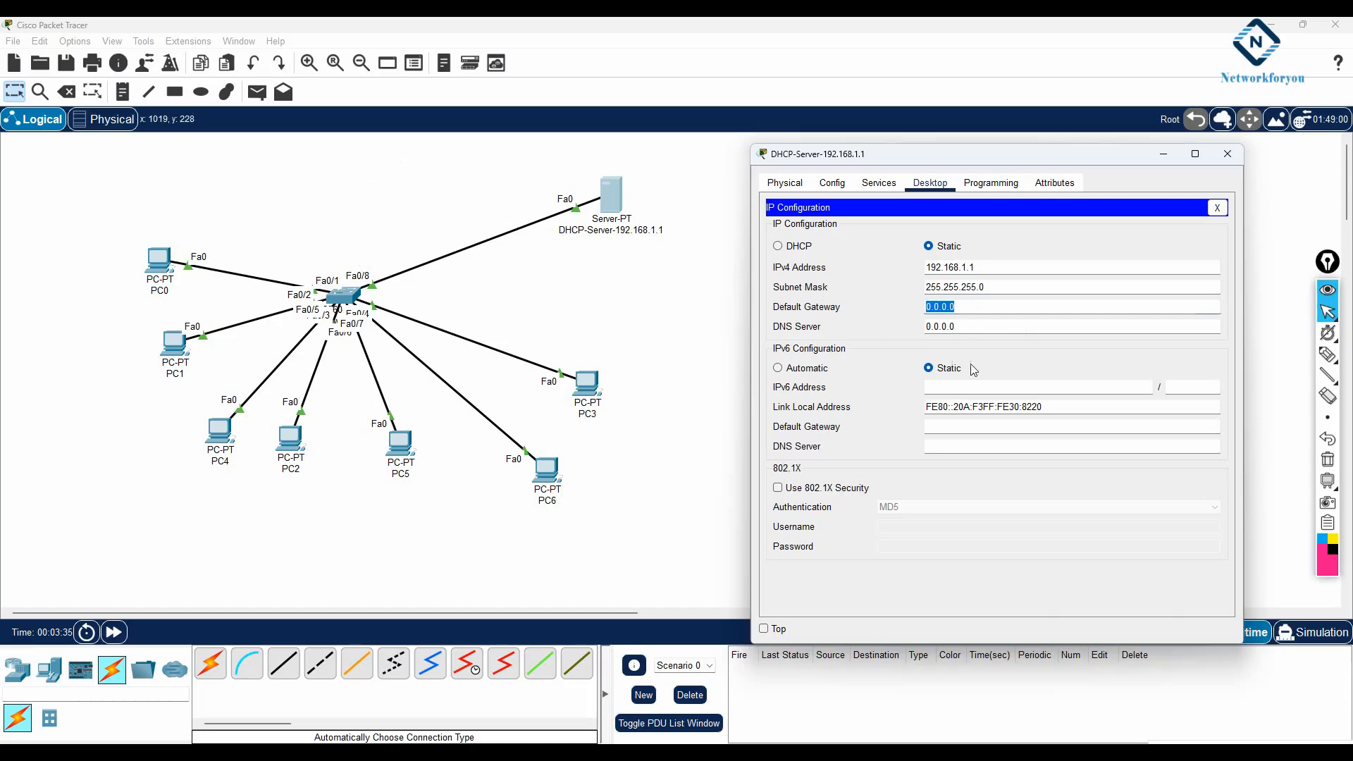
- Set the server's IPv4 default gateway to 192.168.1.2 and its DNS server to 8.8.8.8
{"action": "type", "text": "192.168.1.2"}
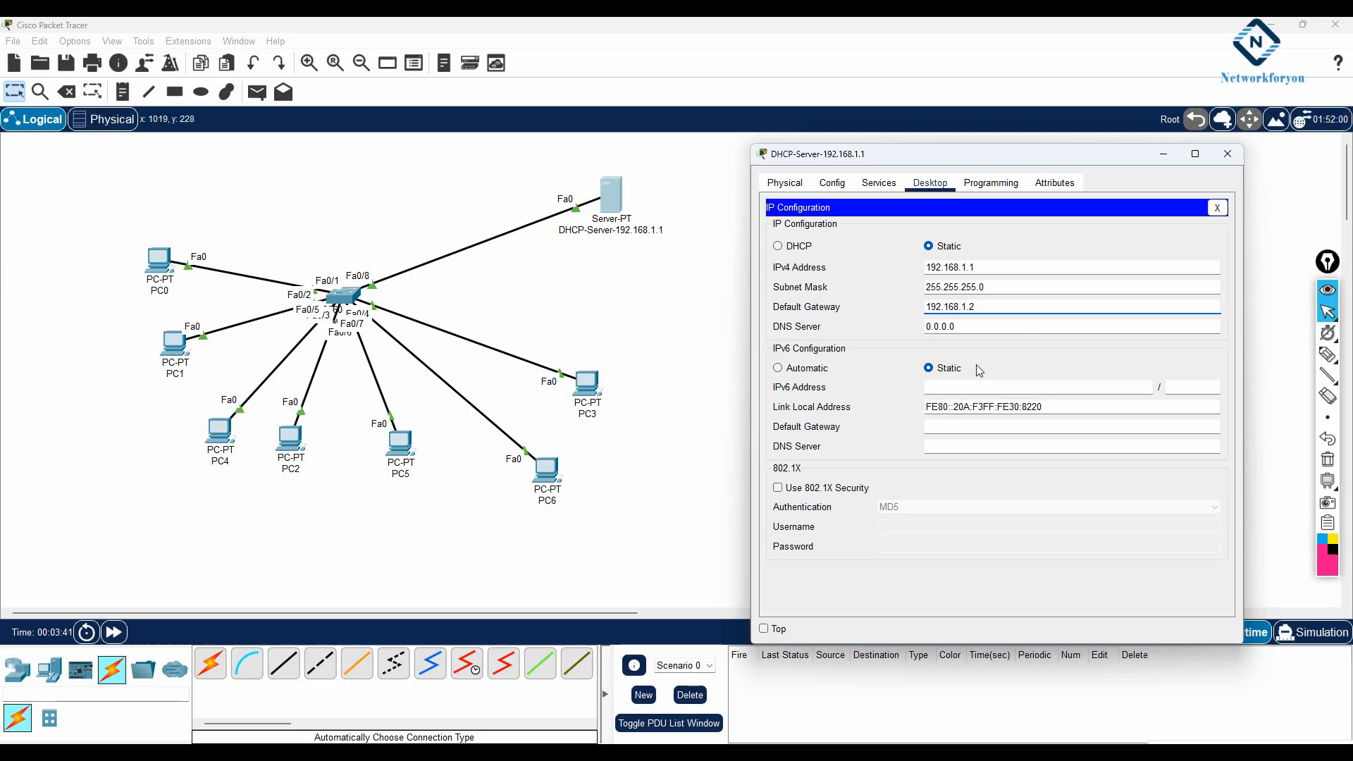
{"action": "left_click_drag", "start_coordinate": [985, 308], "coordinate": [911, 292]}
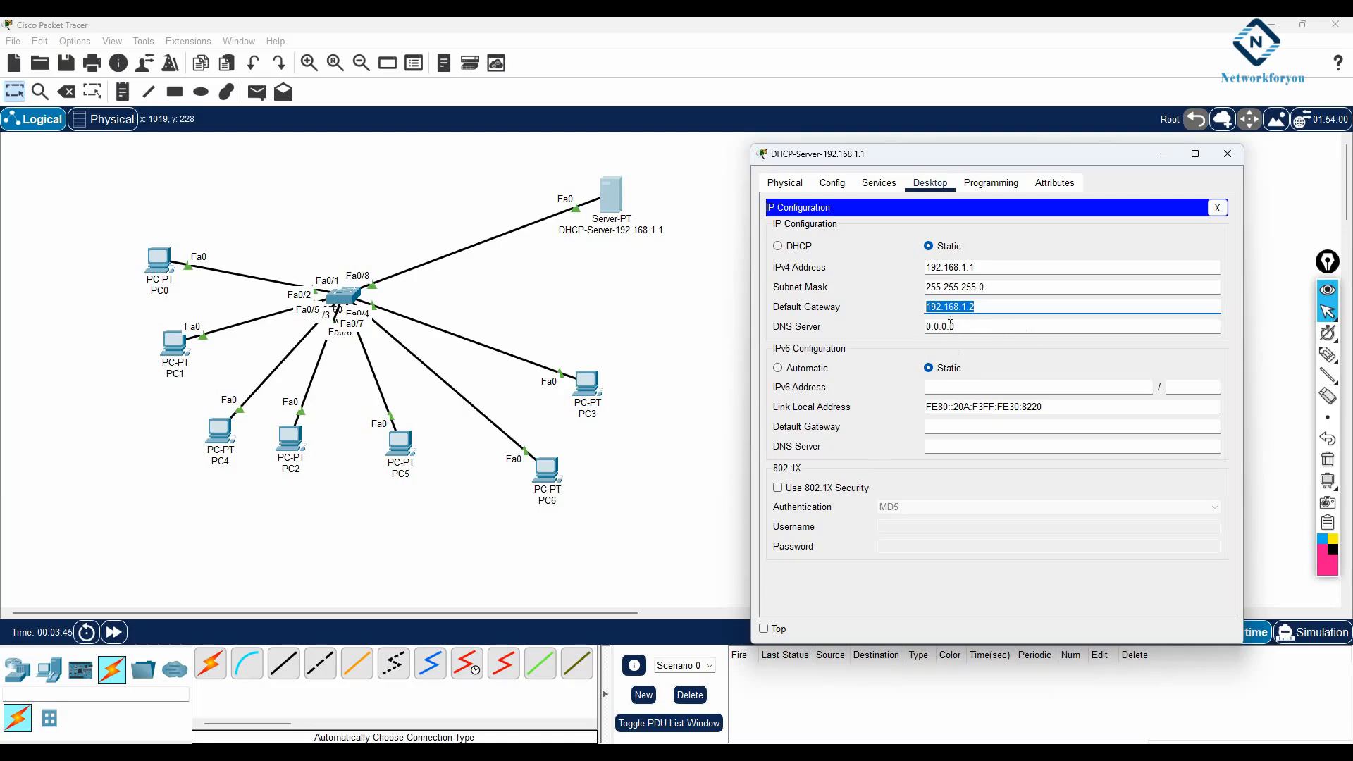
{"action": "left_click_drag", "start_coordinate": [962, 325], "coordinate": [917, 319]}
{"action": "type", "text": "8.8.8.8"}
{"action": "left_click", "coordinate": [919, 325]}
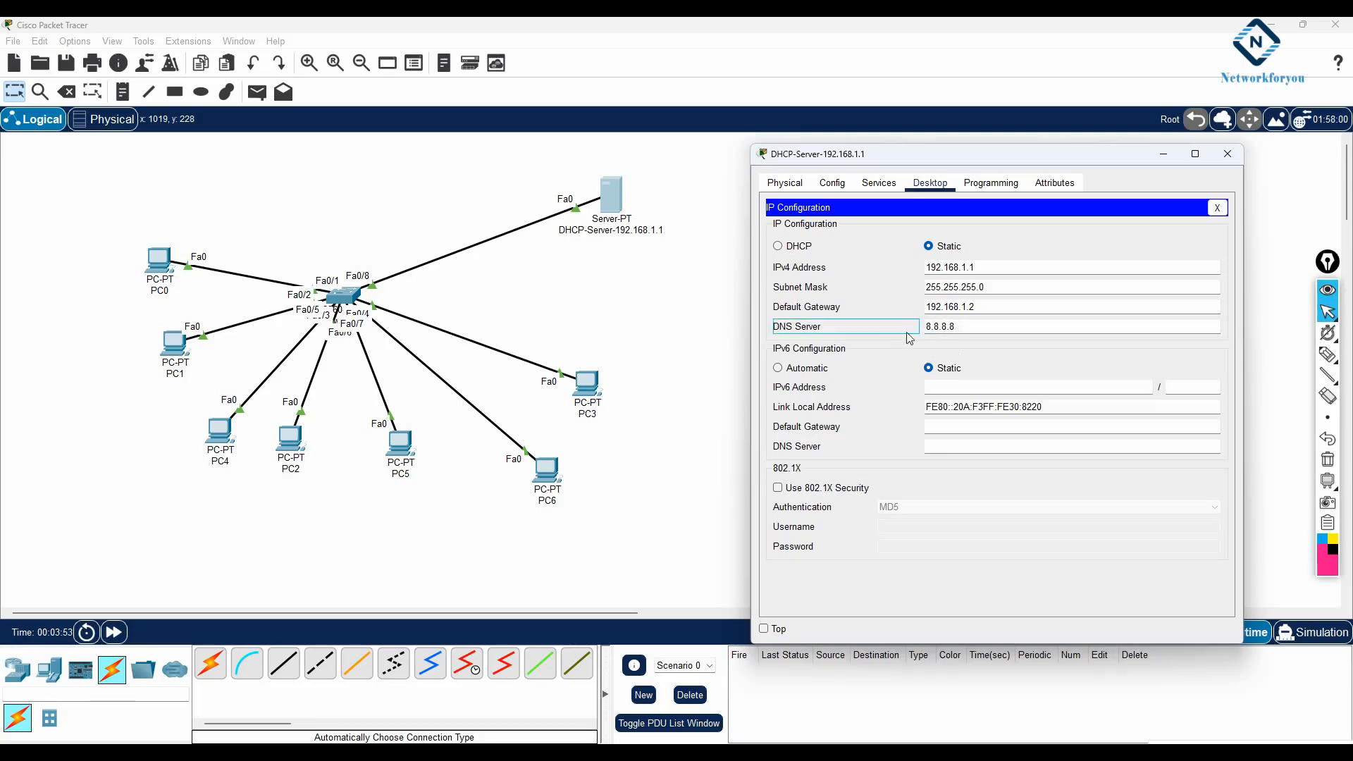
- Review the server's IPv4 address, subnet mask, default gateway and DNS server entries
{"action": "left_click", "coordinate": [864, 248]}
{"action": "left_click_drag", "start_coordinate": [974, 268], "coordinate": [886, 266]}
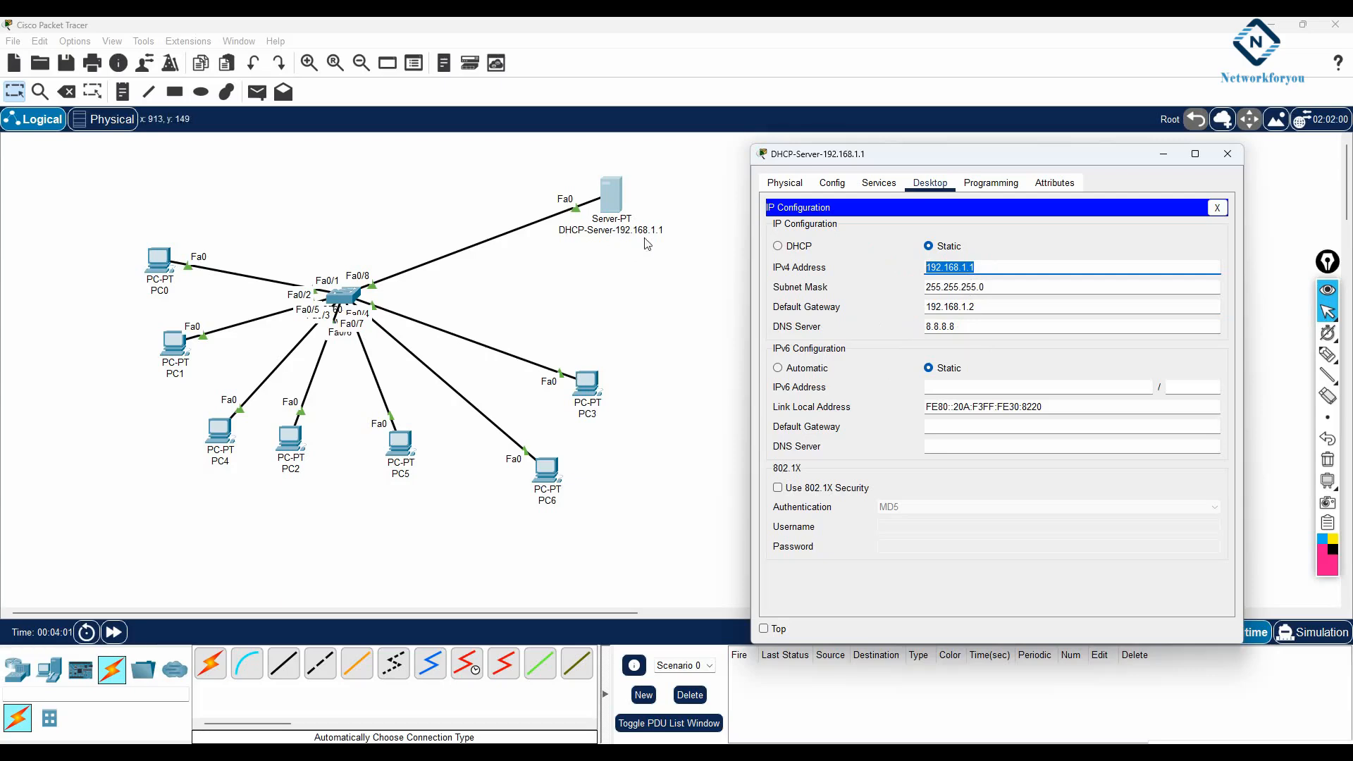
{"action": "left_click_drag", "start_coordinate": [999, 288], "coordinate": [862, 279]}
{"action": "left_click_drag", "start_coordinate": [990, 267], "coordinate": [891, 265]}
{"action": "left_click_drag", "start_coordinate": [969, 303], "coordinate": [888, 326]}
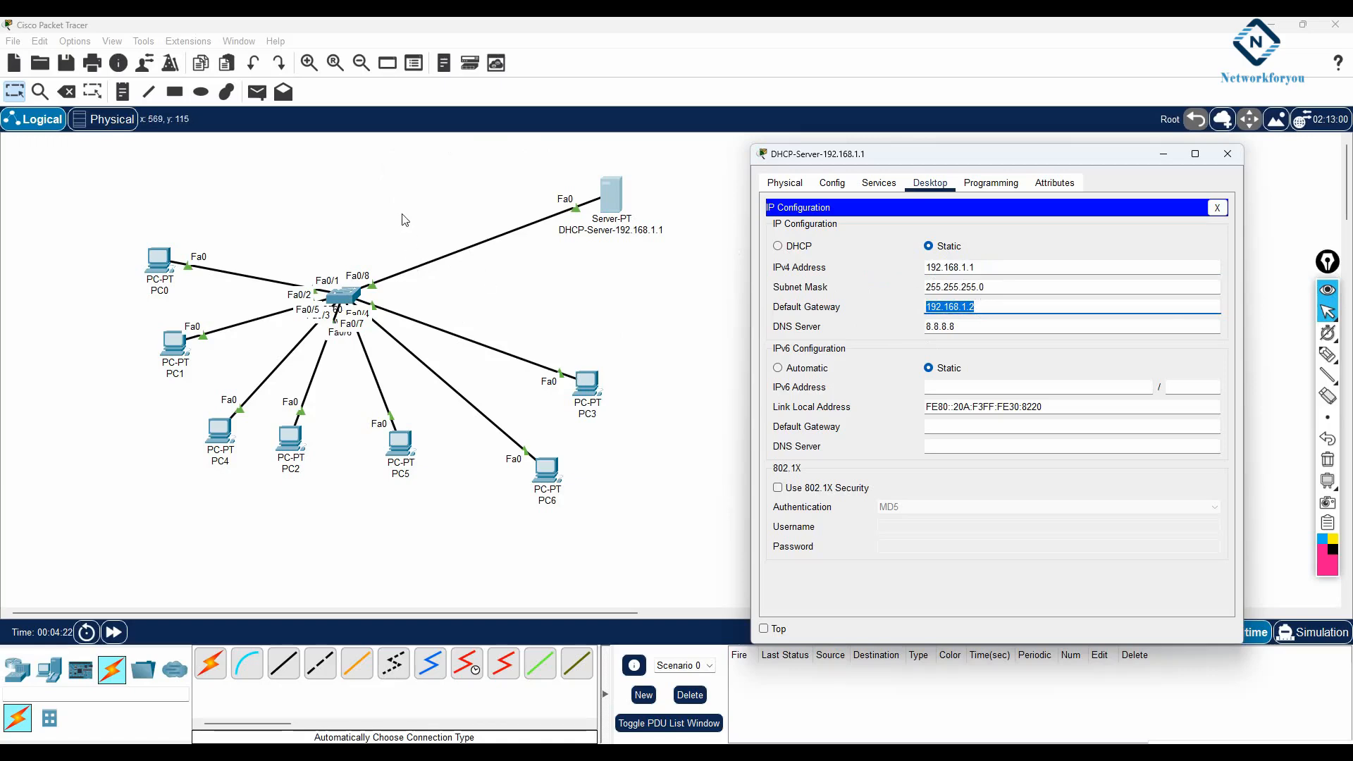
{"action": "left_click_drag", "start_coordinate": [979, 307], "coordinate": [928, 307]}
{"action": "left_click_drag", "start_coordinate": [965, 326], "coordinate": [913, 325]}
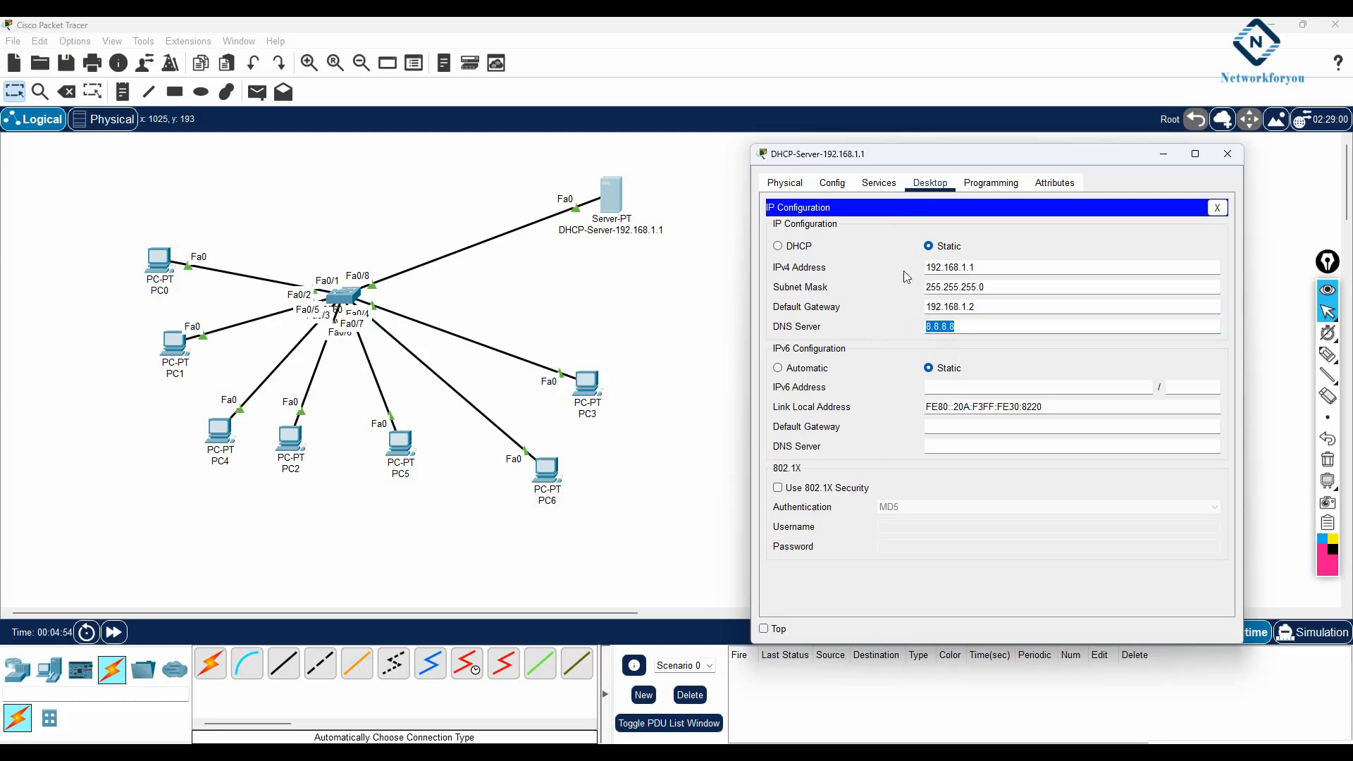
- Turn on the DHCP service for the server's FastEthernet0 interface
{"action": "left_click", "coordinate": [877, 185]}
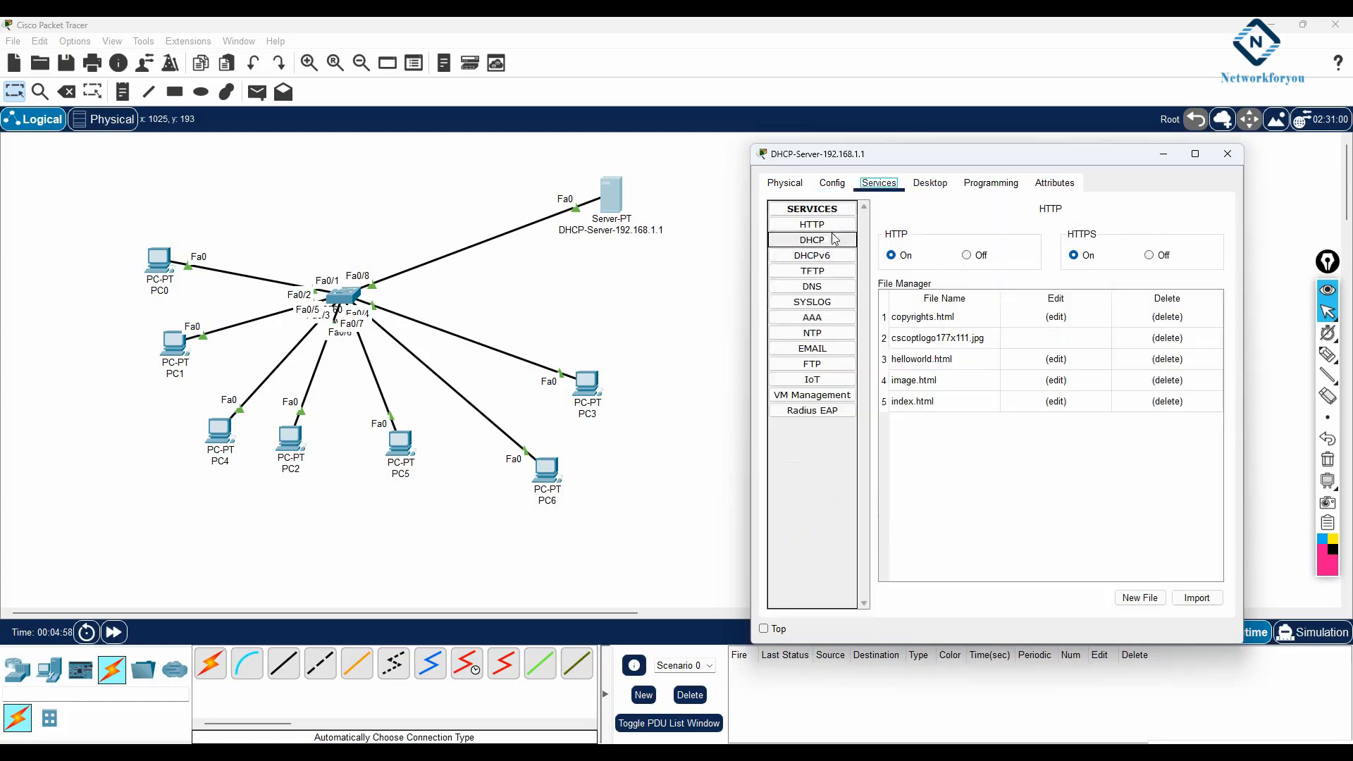
{"action": "left_click", "coordinate": [810, 240]}
{"action": "left_click_drag", "start_coordinate": [745, 256], "coordinate": [629, 256]}
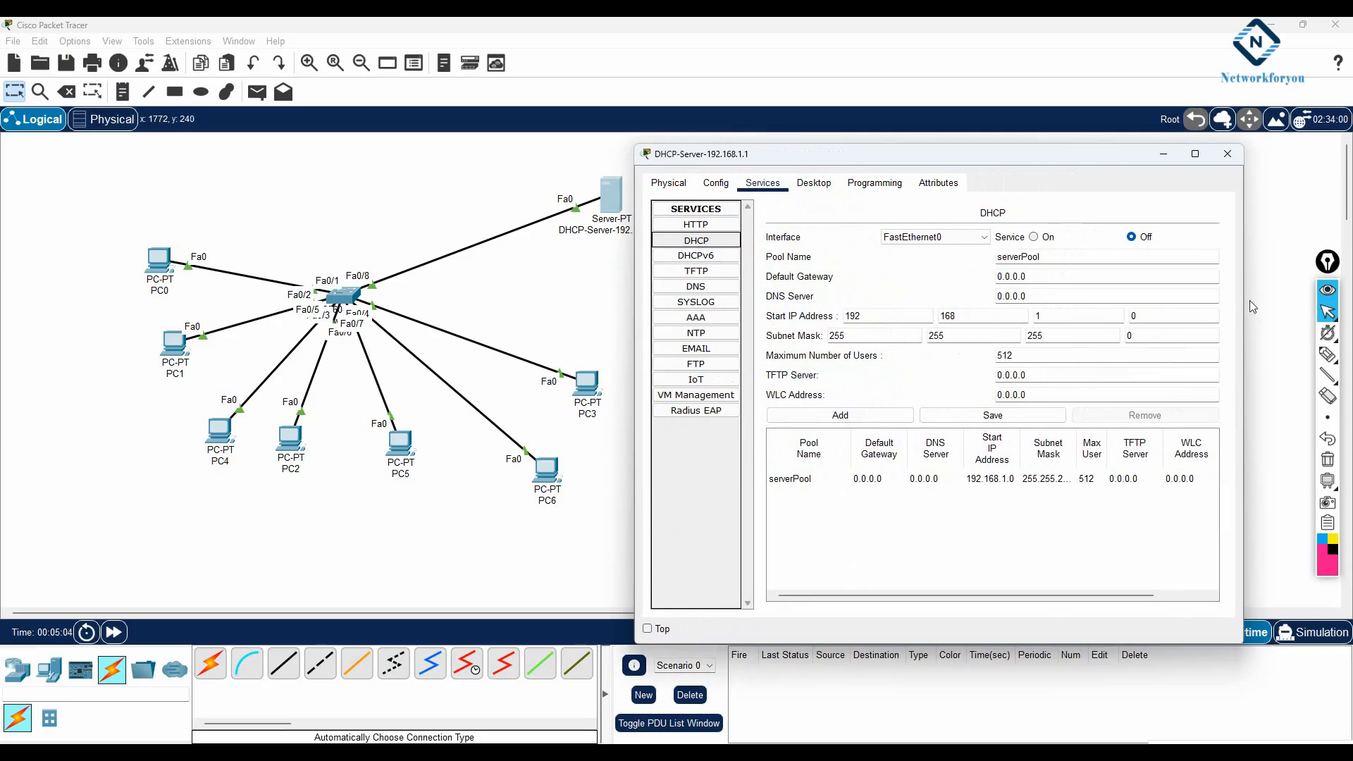
{"action": "left_click_drag", "start_coordinate": [1246, 300], "coordinate": [1344, 300]}
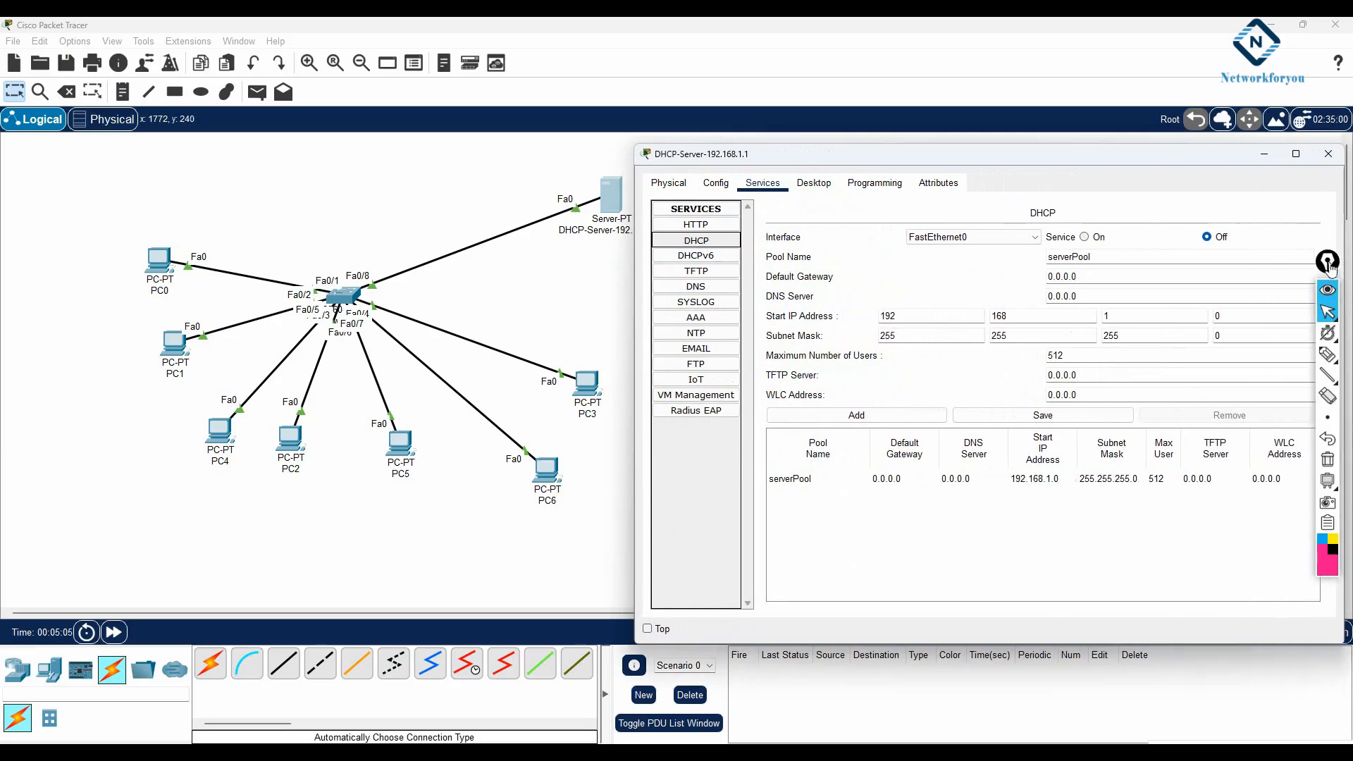
{"action": "left_click", "coordinate": [1084, 237]}
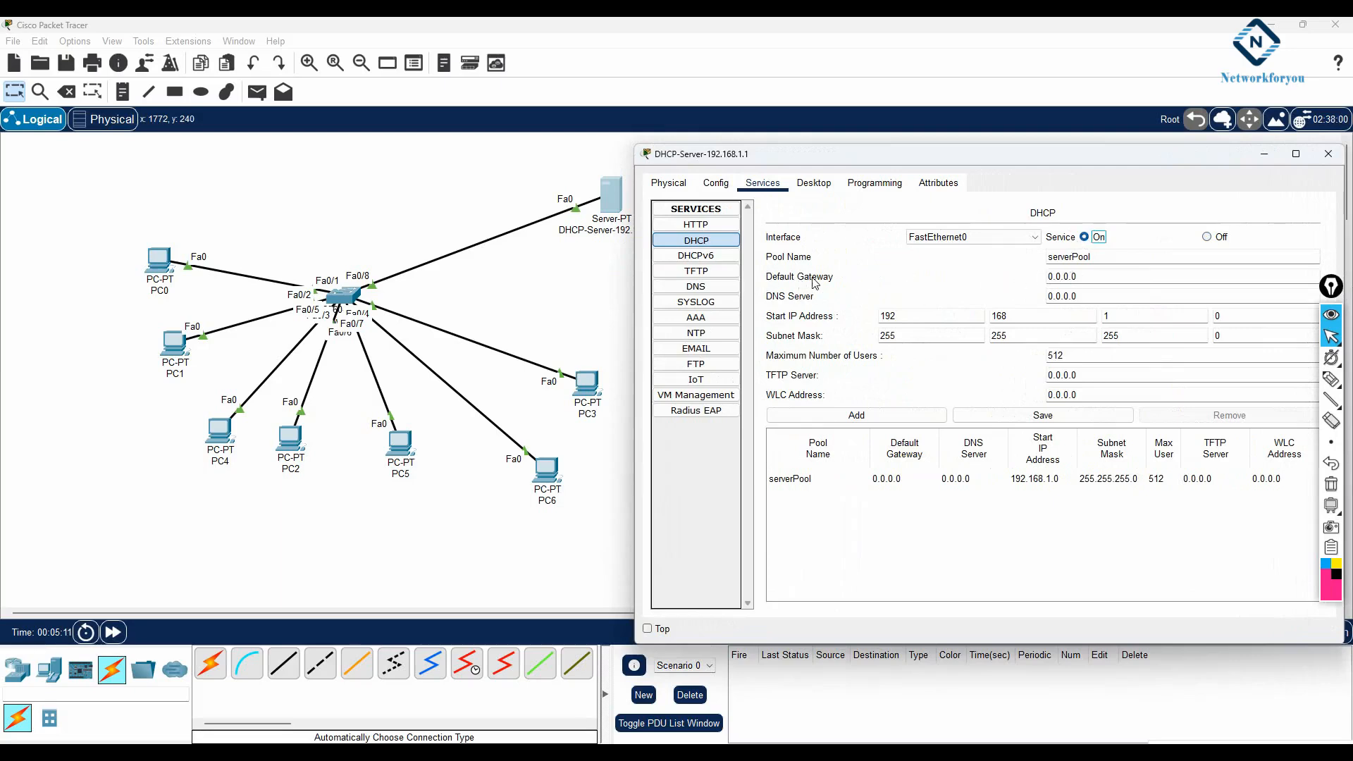
- Set serverPool's default gateway to 192.168.1.2 and its DNS server to 8.8.8.8
{"action": "left_click_drag", "start_coordinate": [1087, 279], "coordinate": [1014, 277]}
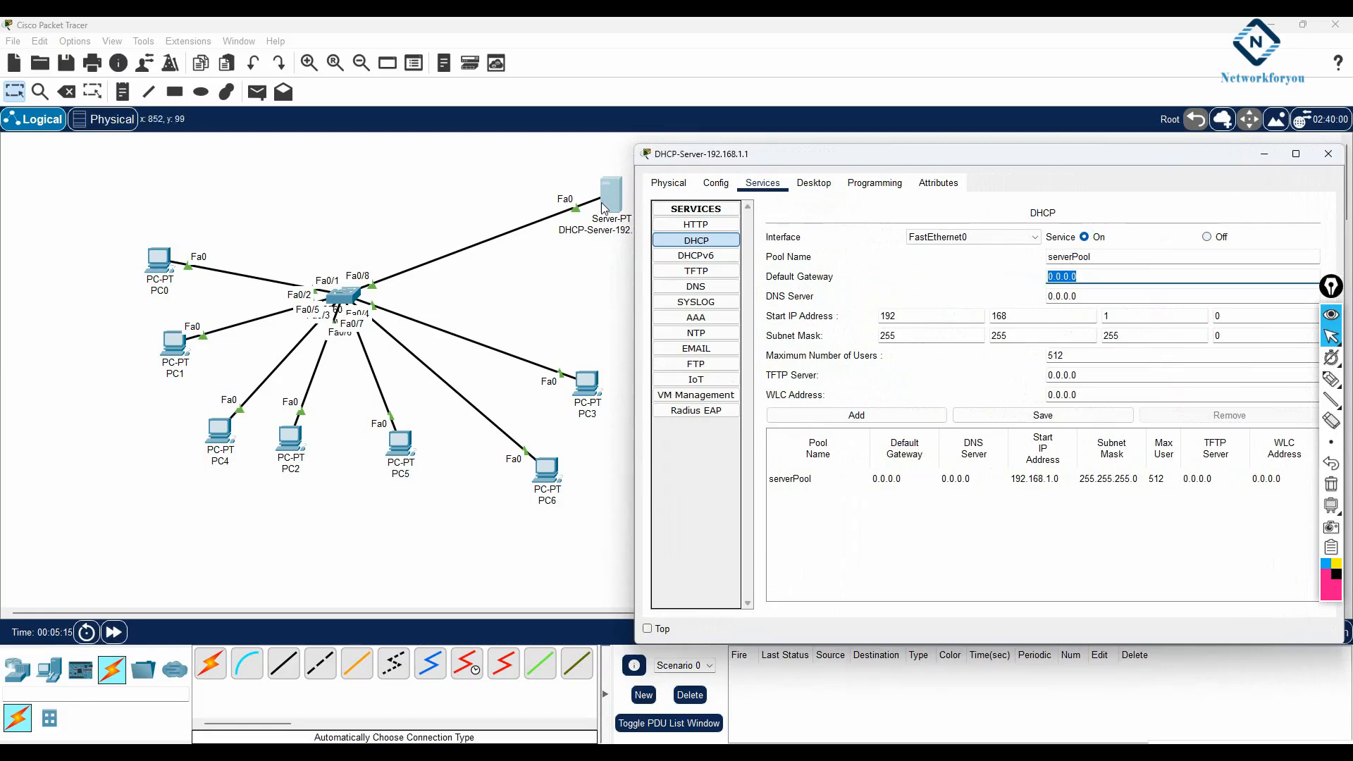
{"action": "type", "text": "192.168.1.2"}
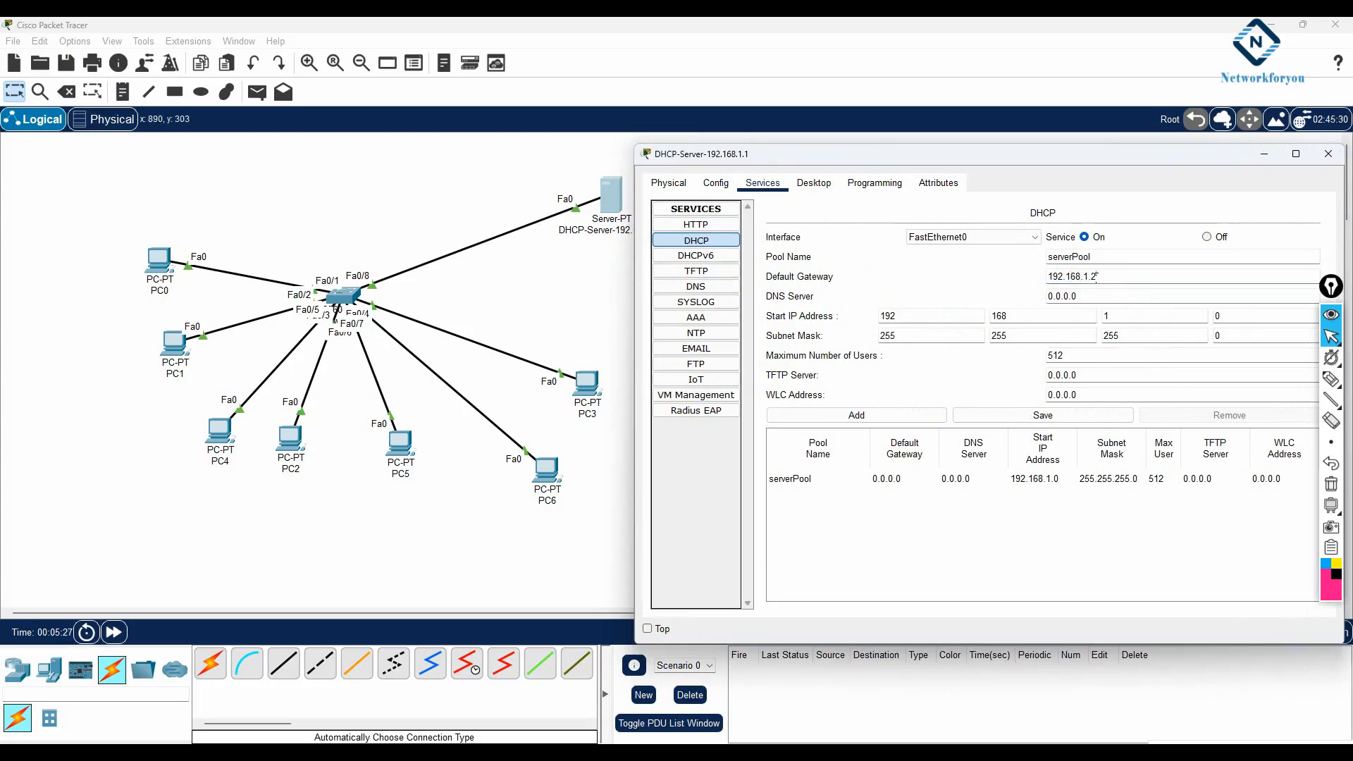
{"action": "key", "text": "Tab"}
{"action": "type", "text": "8"}
{"action": "left_click_drag", "start_coordinate": [887, 160], "coordinate": [739, 150]}
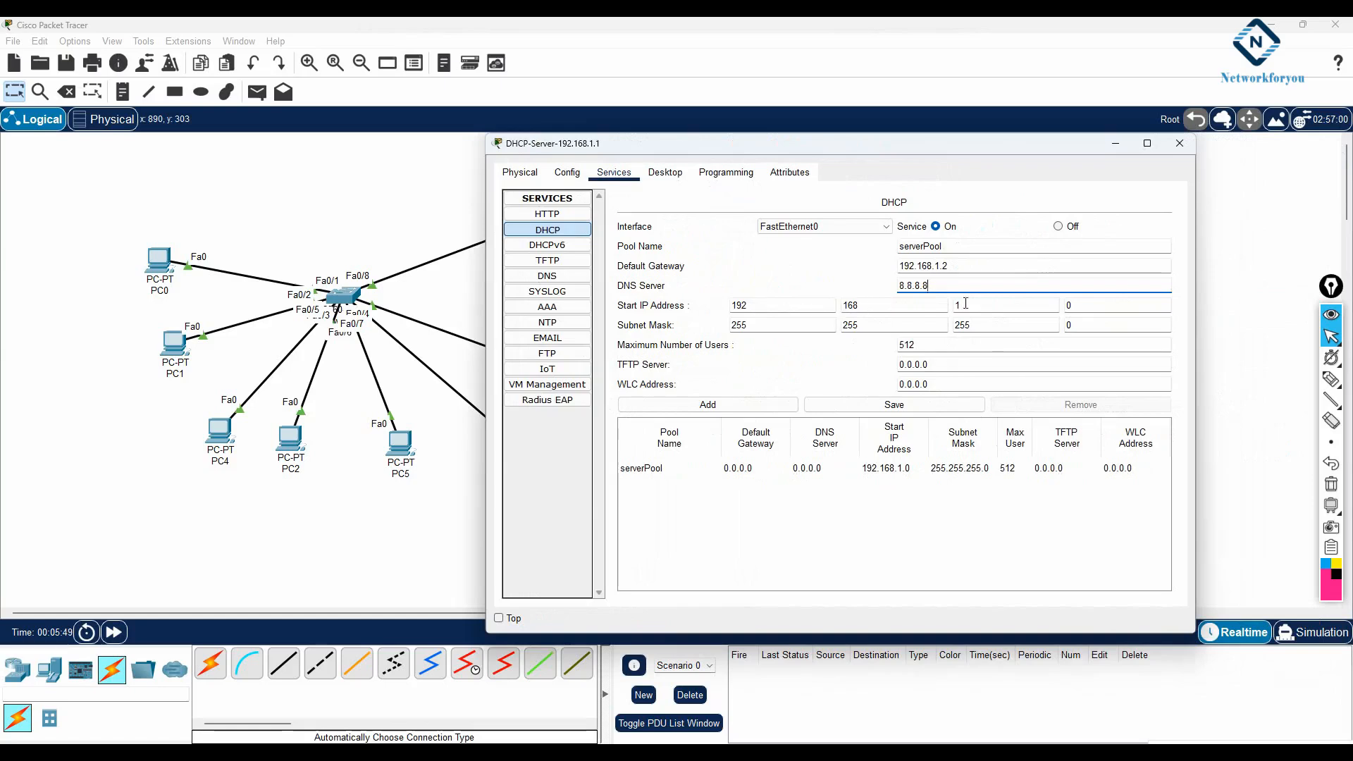
- Set serverPool's start IP address to 192.168.1.11
{"action": "double_click", "coordinate": [1078, 306]}
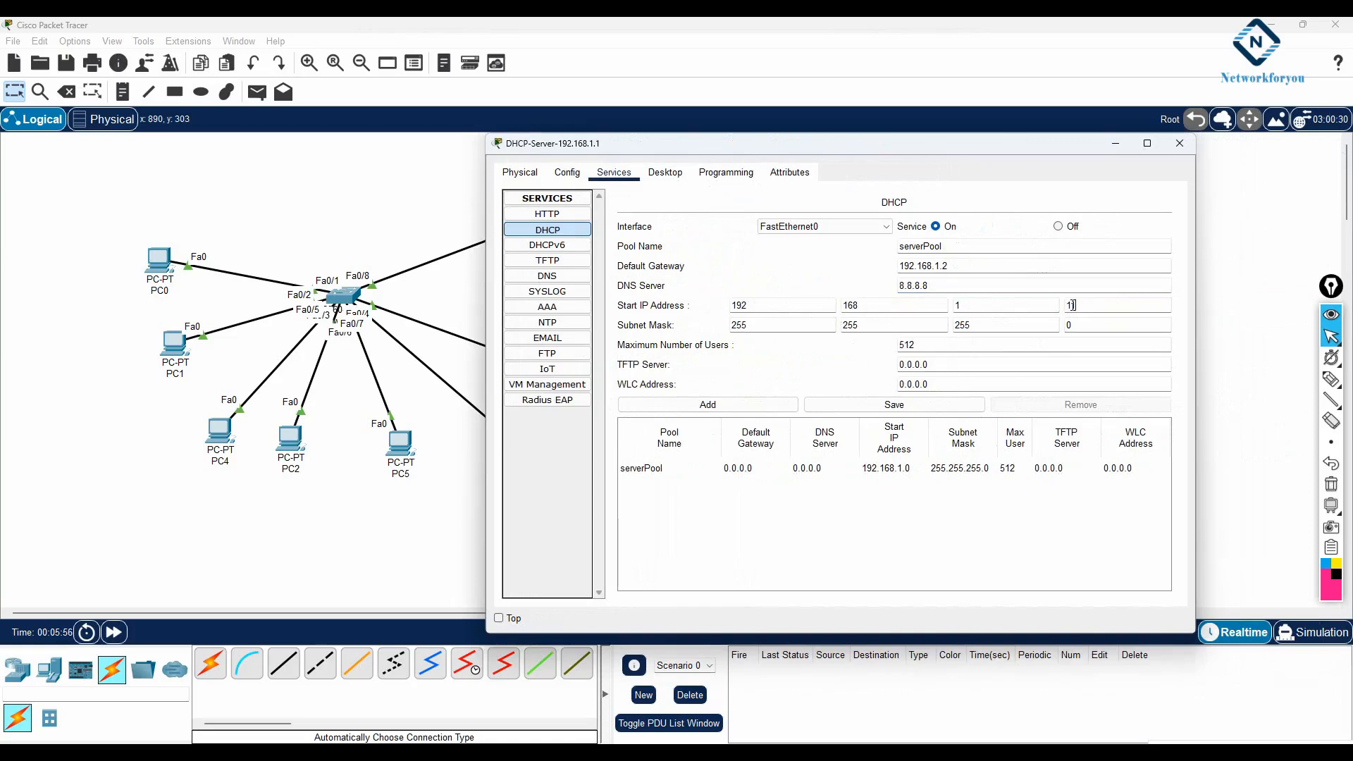
{"action": "left_click", "coordinate": [1072, 305]}
{"action": "left_click_drag", "start_coordinate": [645, 148], "coordinate": [706, 164]}
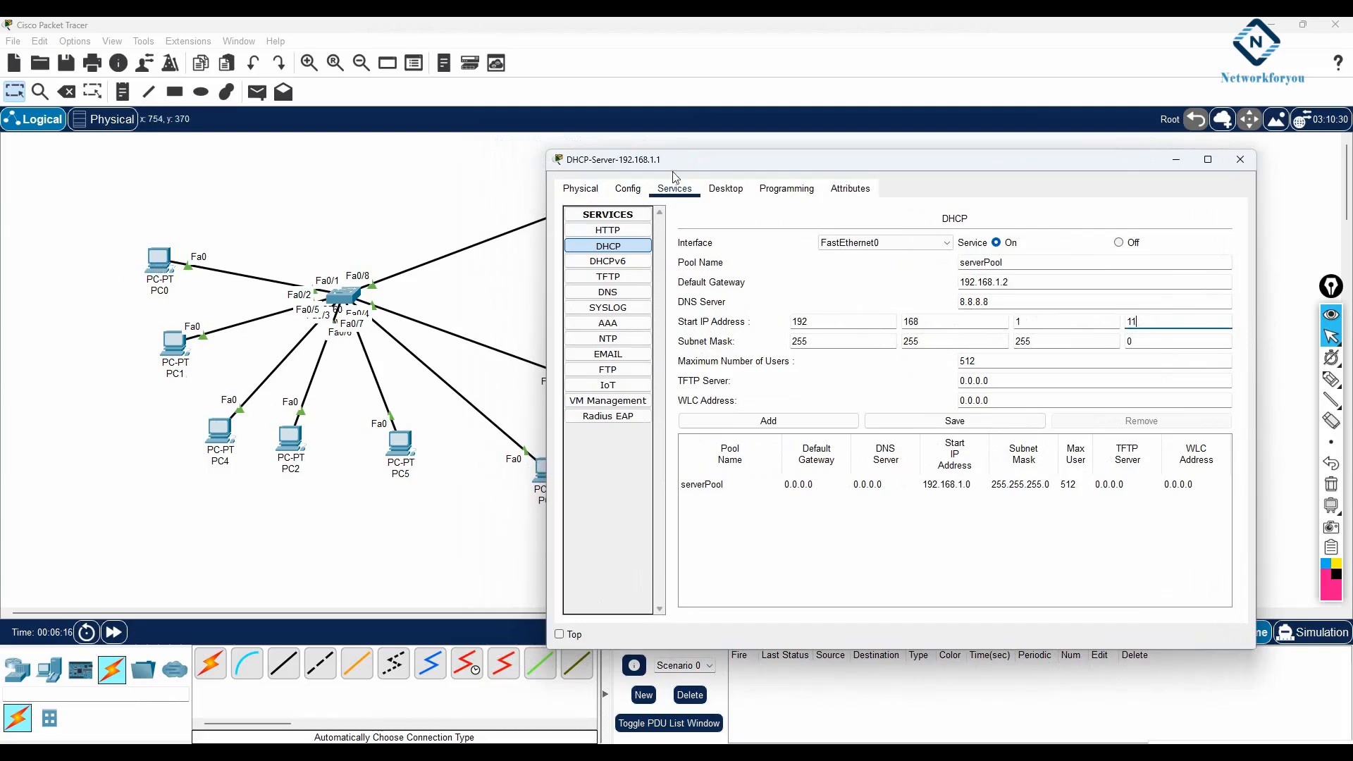
{"action": "double_click", "coordinate": [1129, 322]}
{"action": "left_click_drag", "start_coordinate": [723, 159], "coordinate": [683, 283]}
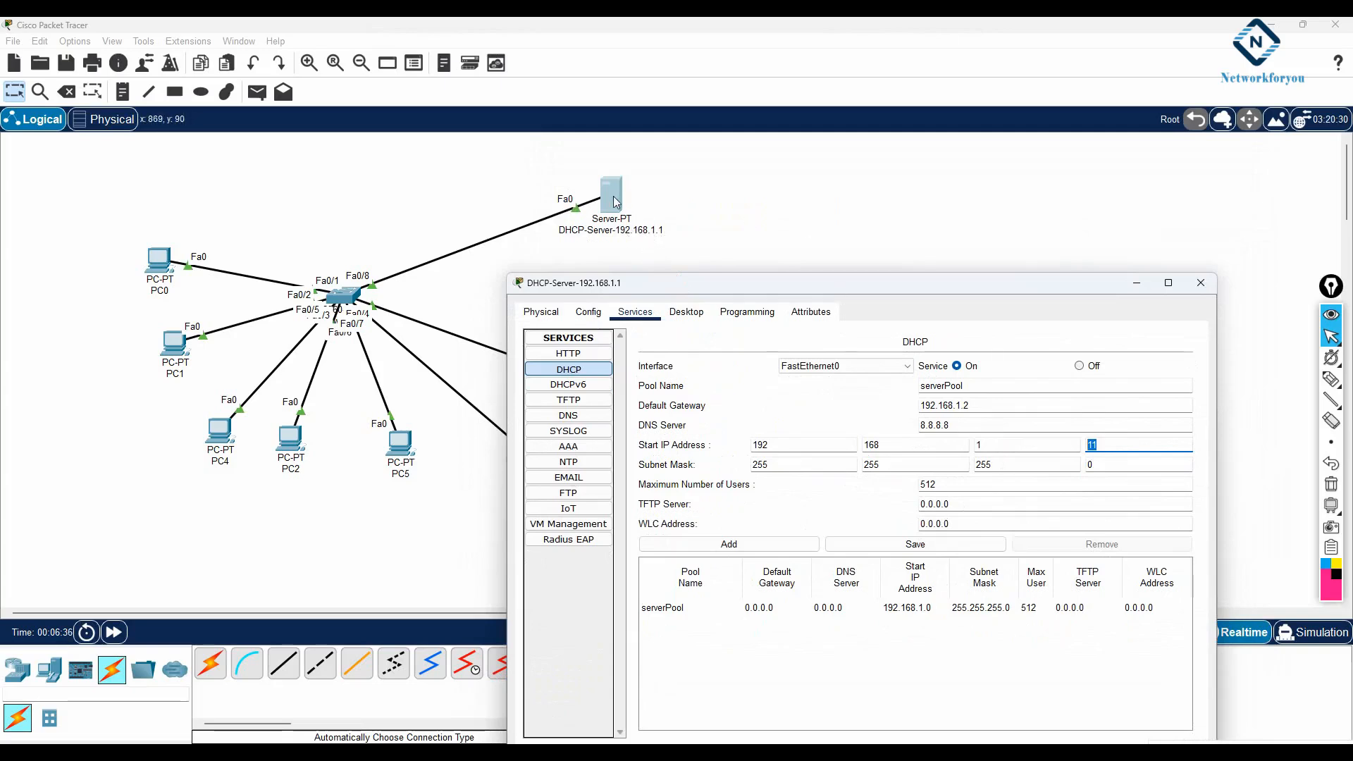
- Check serverPool's gateway and start address, save the pool settings and close the server's configuration window
{"action": "left_click", "coordinate": [966, 406]}
{"action": "left_click_drag", "start_coordinate": [966, 406], "coordinate": [915, 408]}
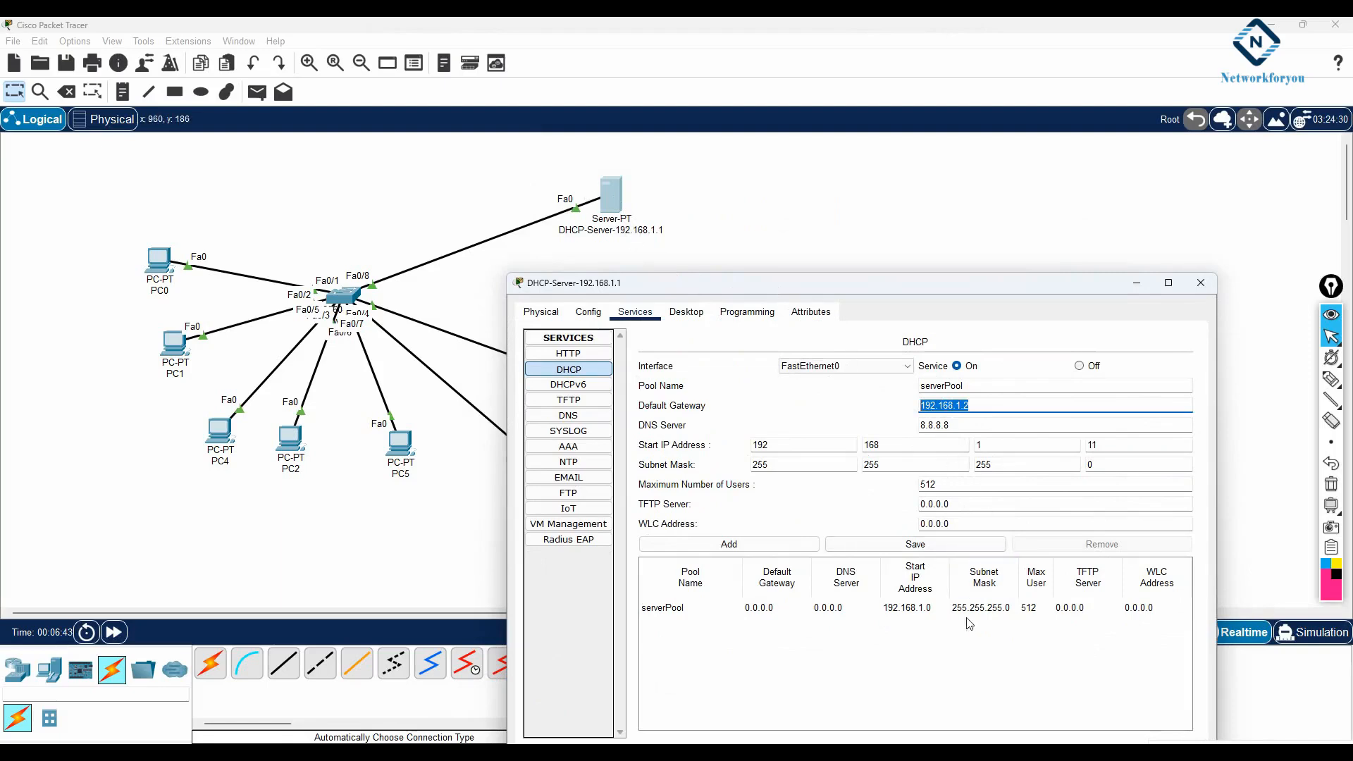
{"action": "double_click", "coordinate": [1092, 445]}
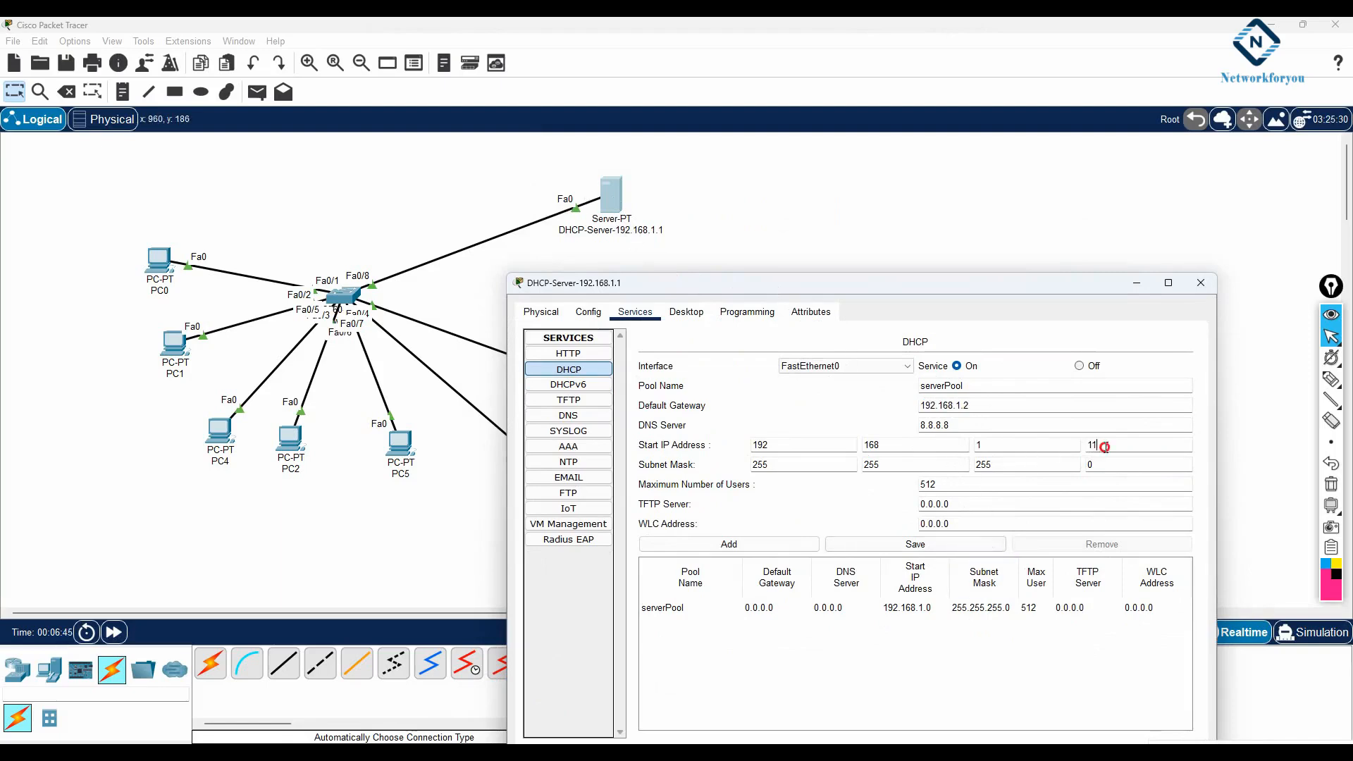
{"action": "left_click", "coordinate": [1096, 445]}
{"action": "left_click", "coordinate": [953, 548]}
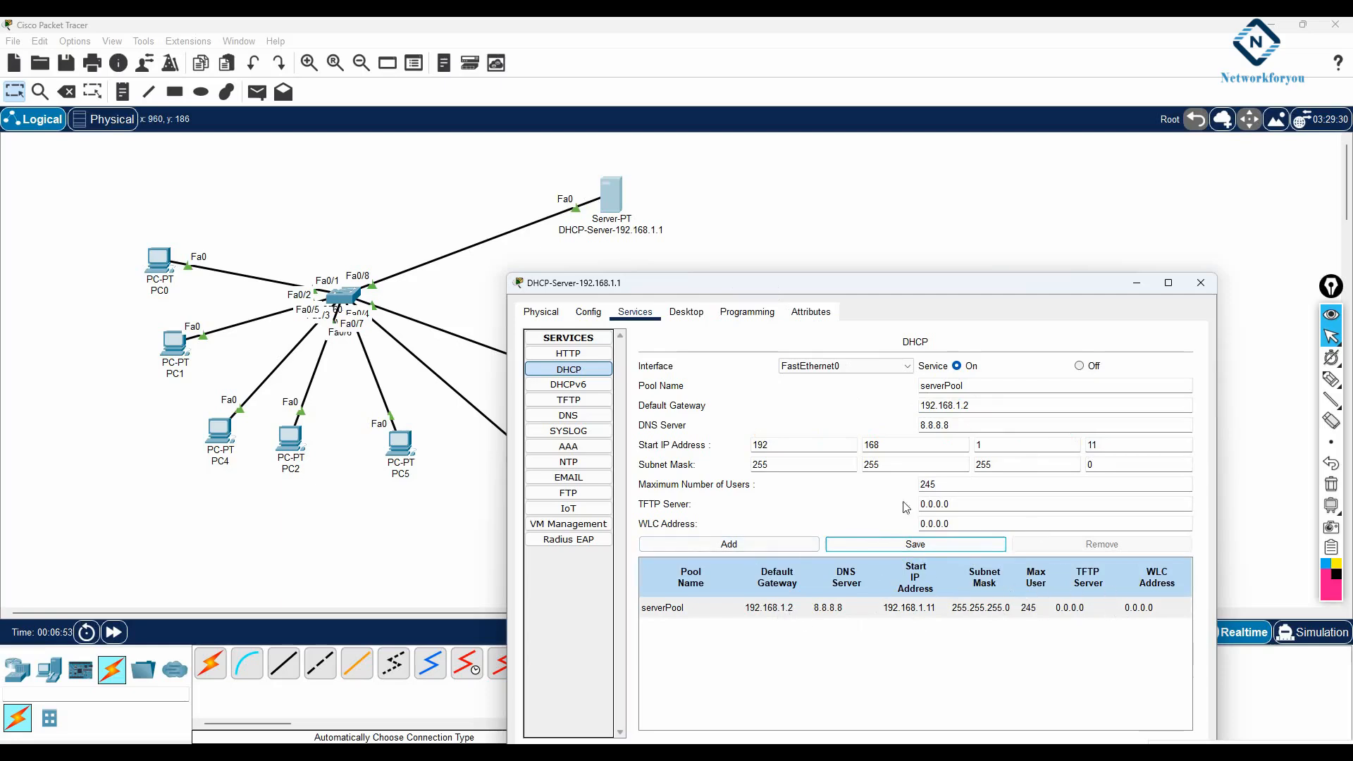
{"action": "left_click", "coordinate": [1200, 282]}
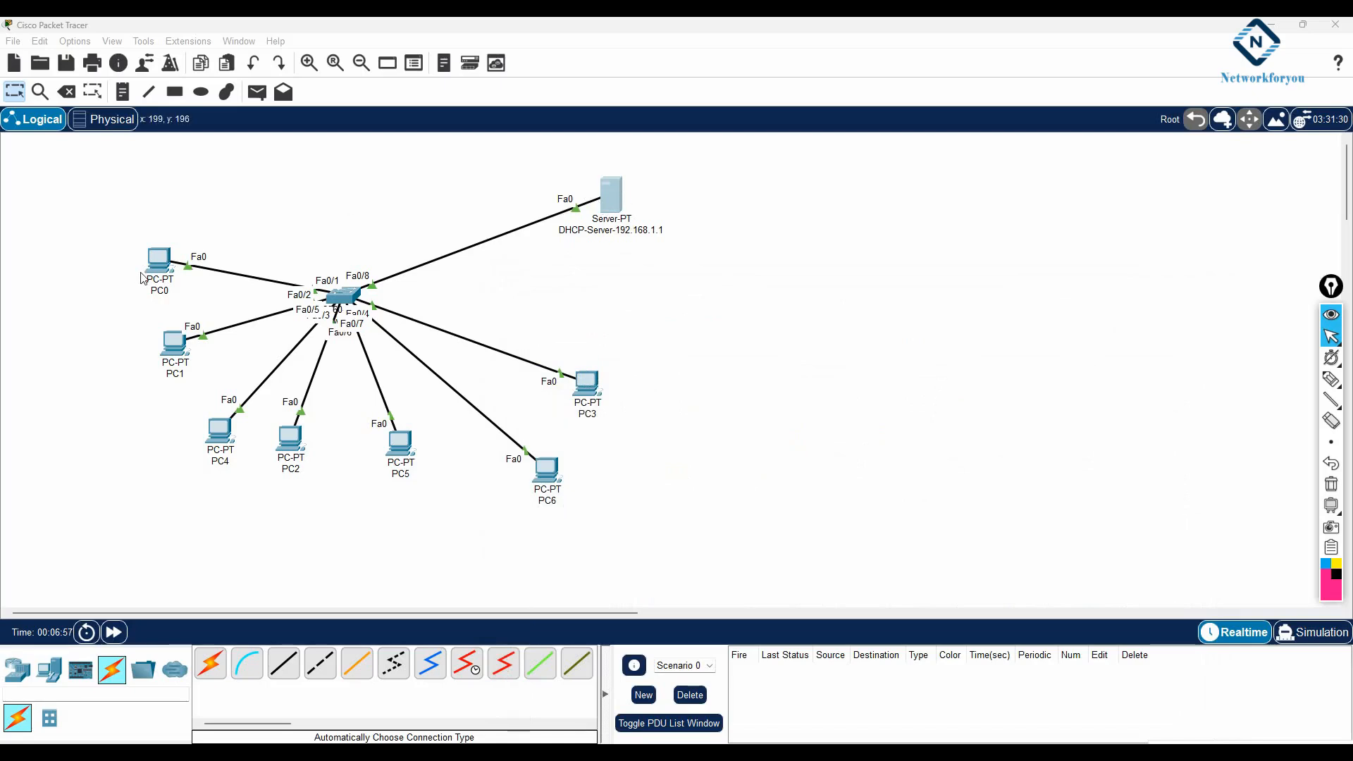
- Try obtaining PC0's IP configuration through DHCP, switch it back to static and close the PC's window
{"action": "left_click", "coordinate": [160, 265]}
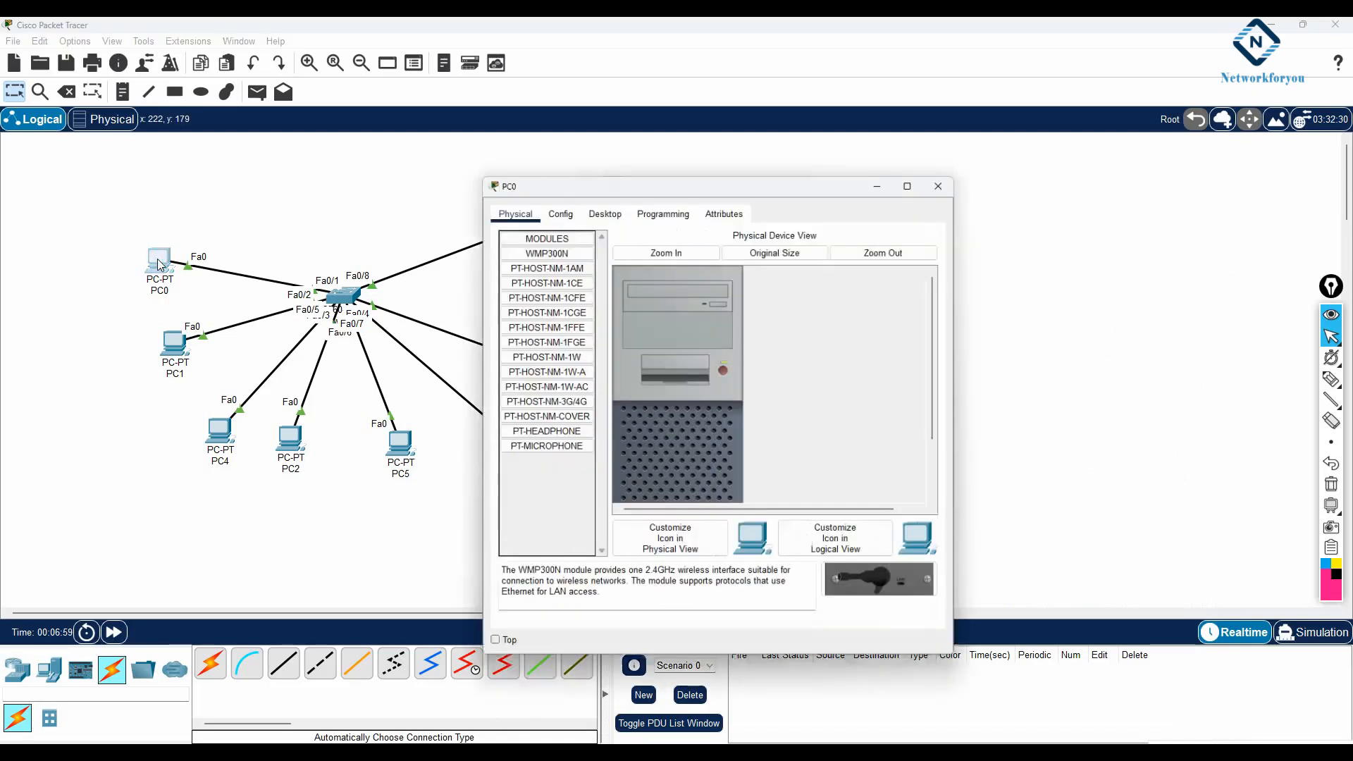
{"action": "left_click", "coordinate": [602, 208]}
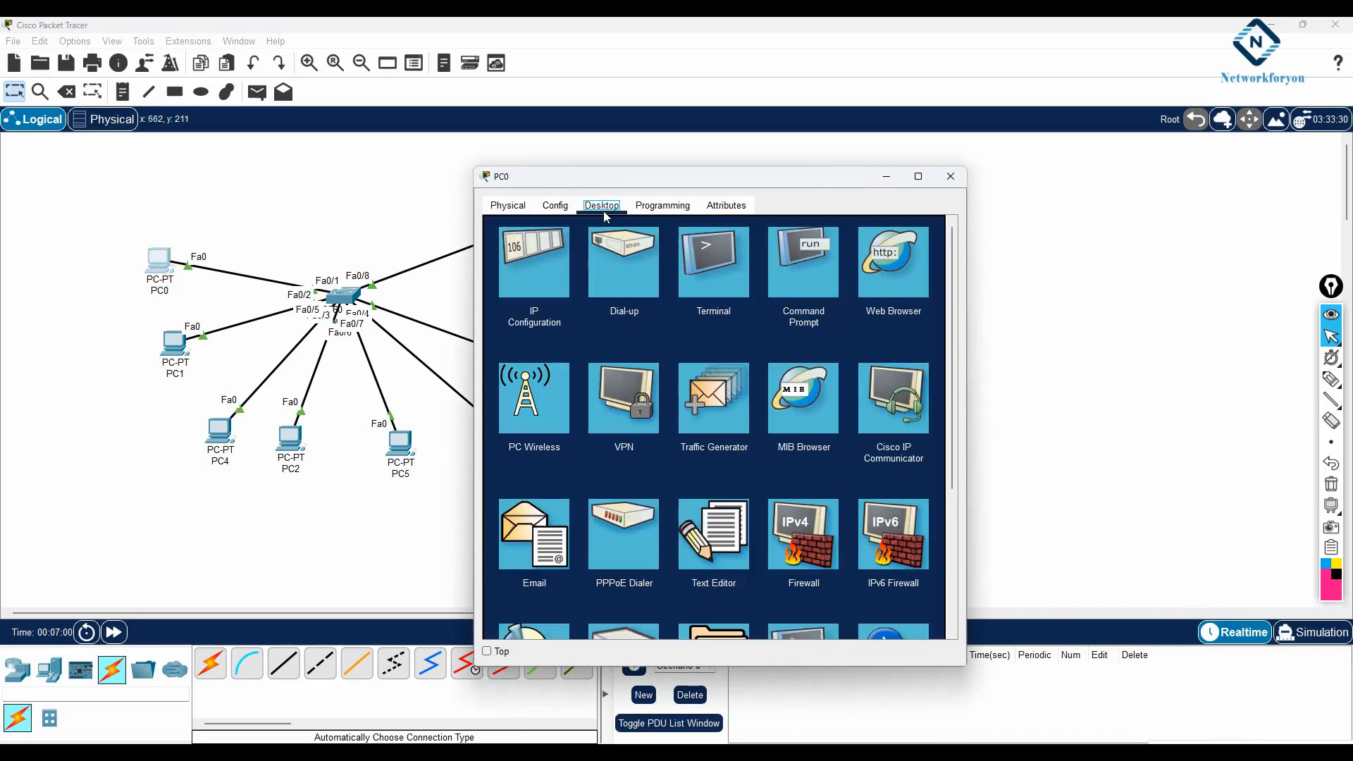
{"action": "left_click", "coordinate": [518, 268]}
{"action": "left_click", "coordinate": [501, 289]}
{"action": "left_click_drag", "start_coordinate": [972, 341], "coordinate": [1159, 338]}
{"action": "left_click_drag", "start_coordinate": [769, 178], "coordinate": [961, 196]}
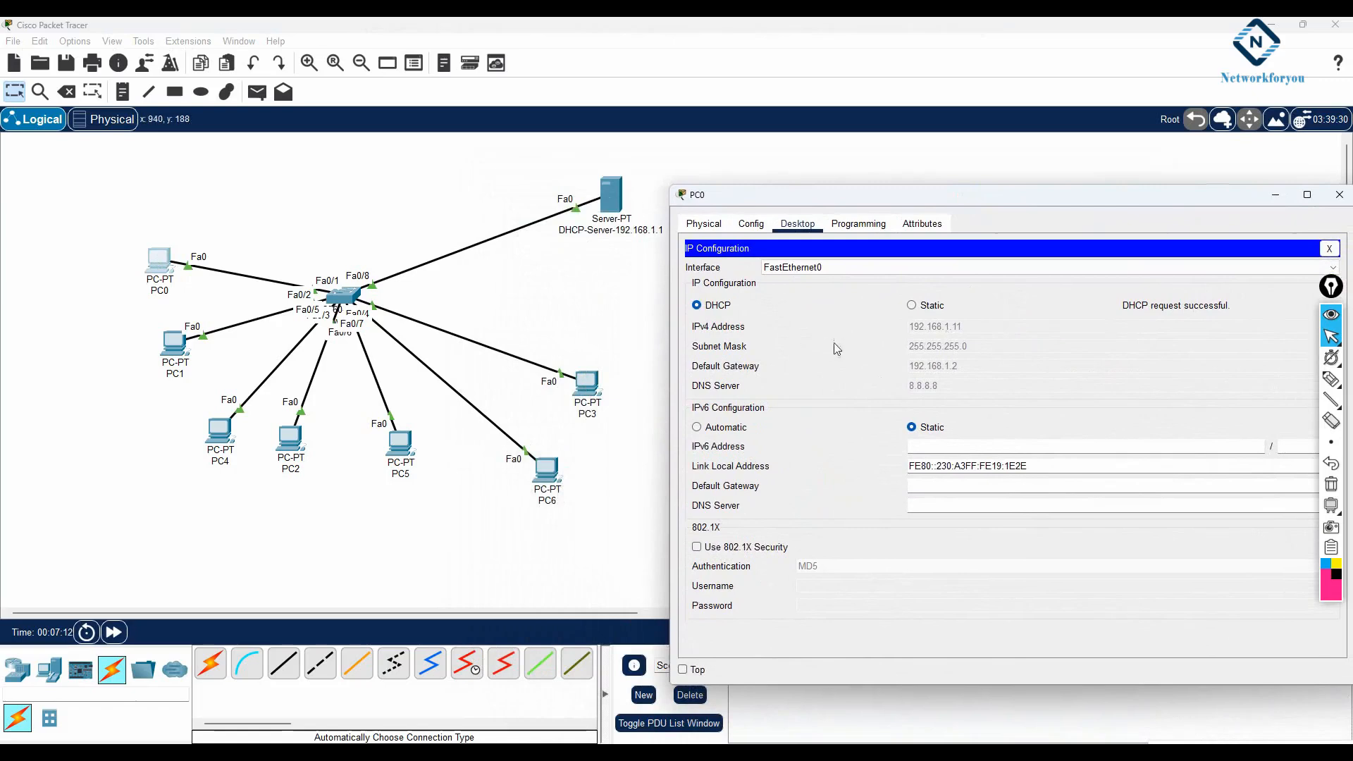
{"action": "left_click", "coordinate": [912, 305]}
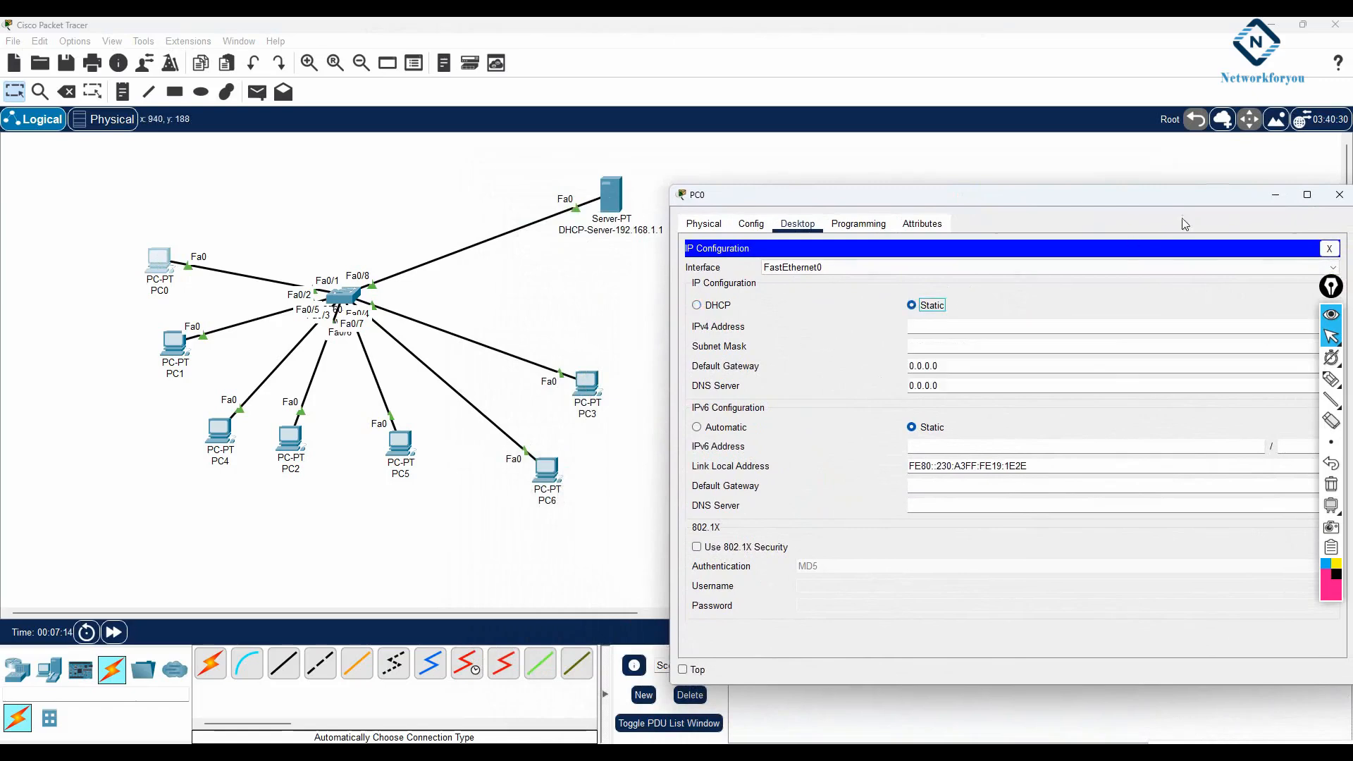
{"action": "left_click", "coordinate": [1338, 195]}
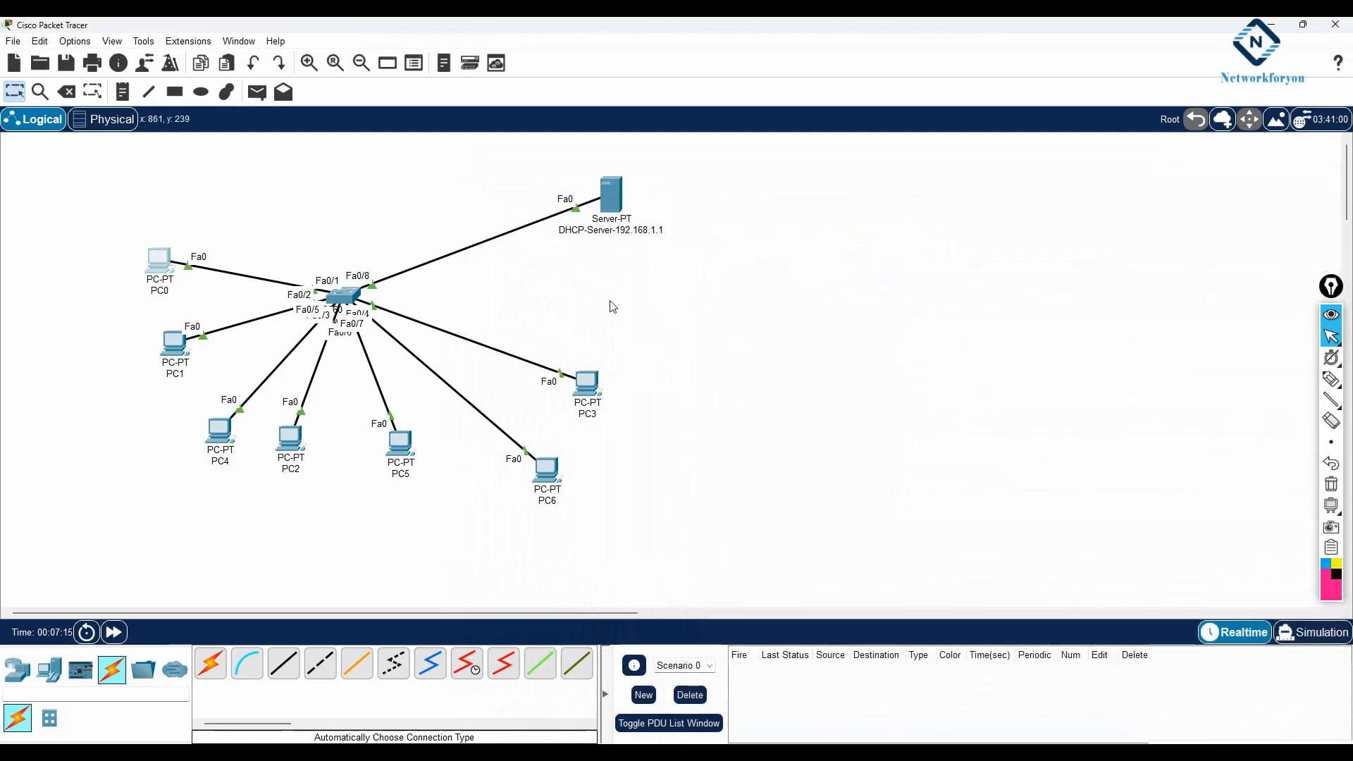
- Set PC0's IPv4 configuration on FastEthernet0 to DHCP
{"action": "left_click", "coordinate": [156, 263]}
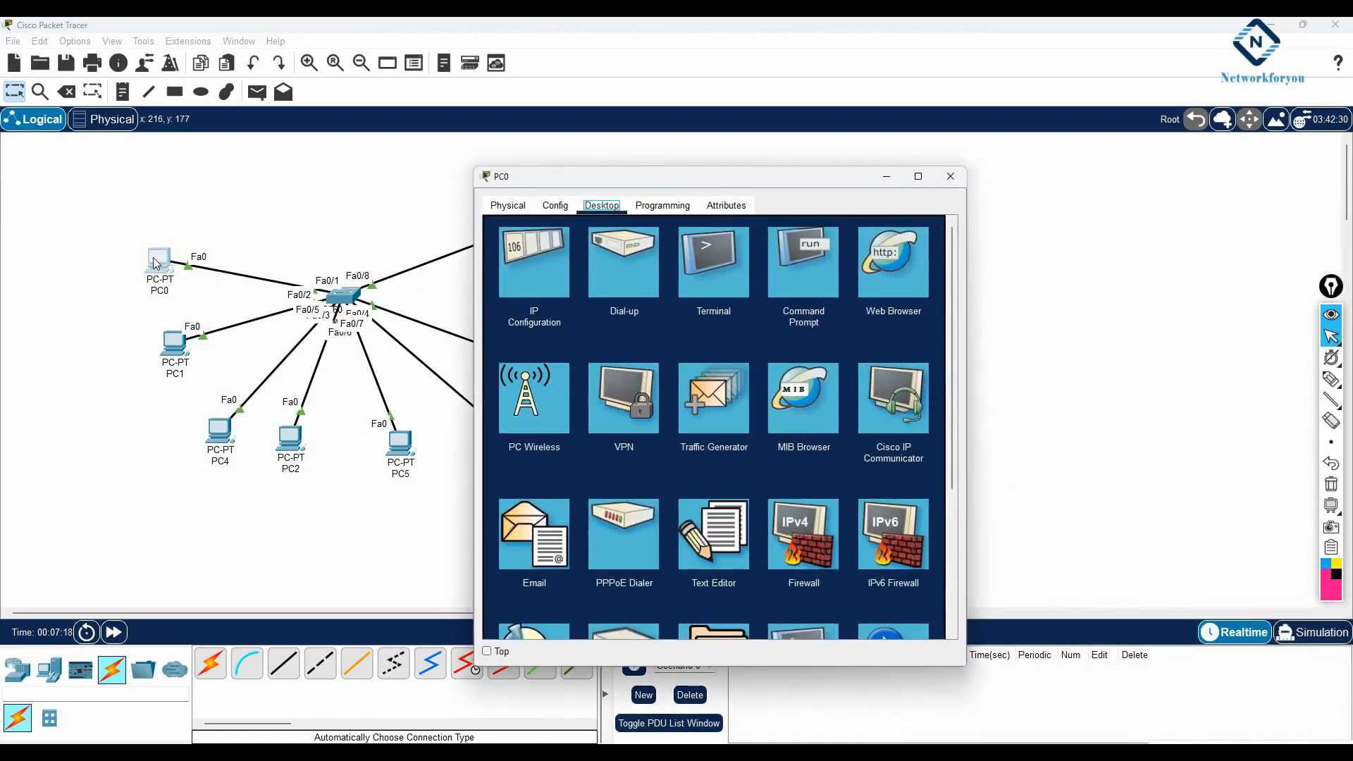
{"action": "left_click_drag", "start_coordinate": [632, 177], "coordinate": [852, 198]}
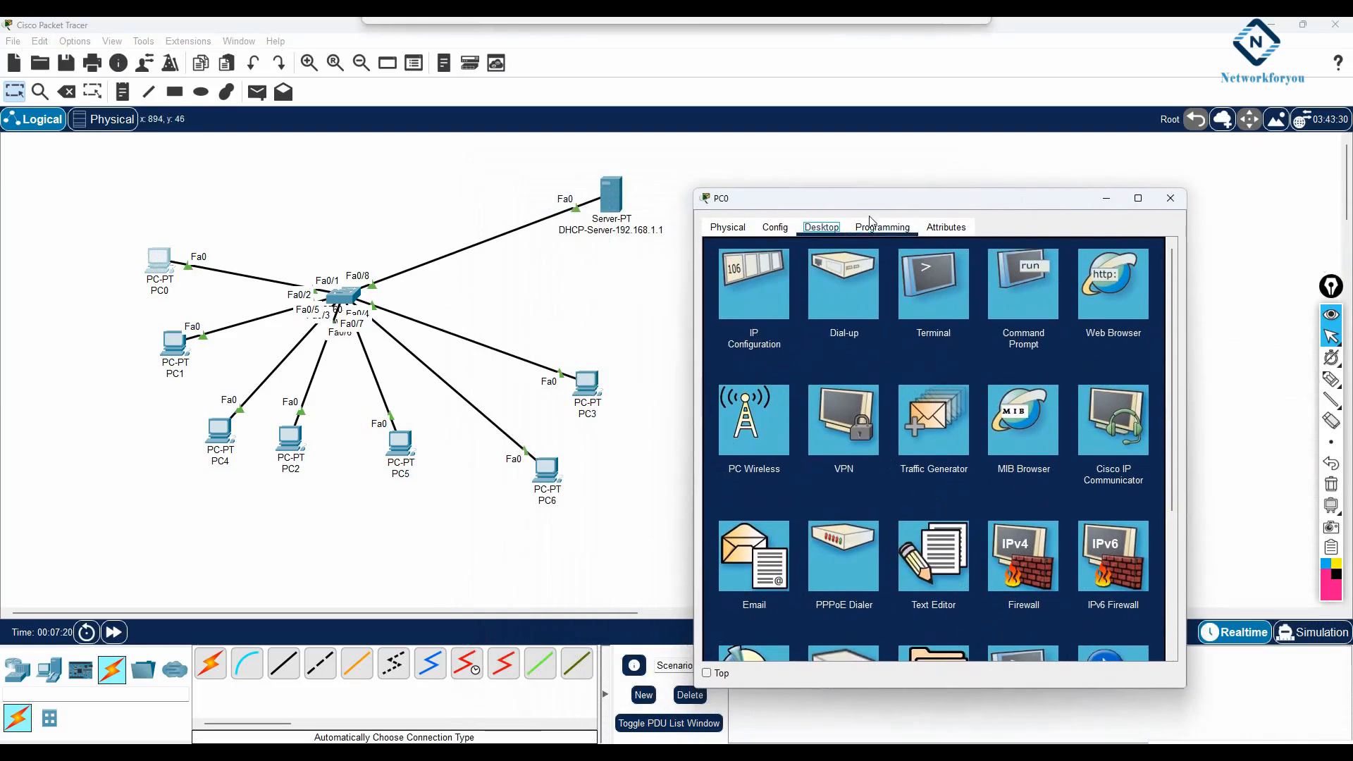
{"action": "left_click", "coordinate": [754, 310]}
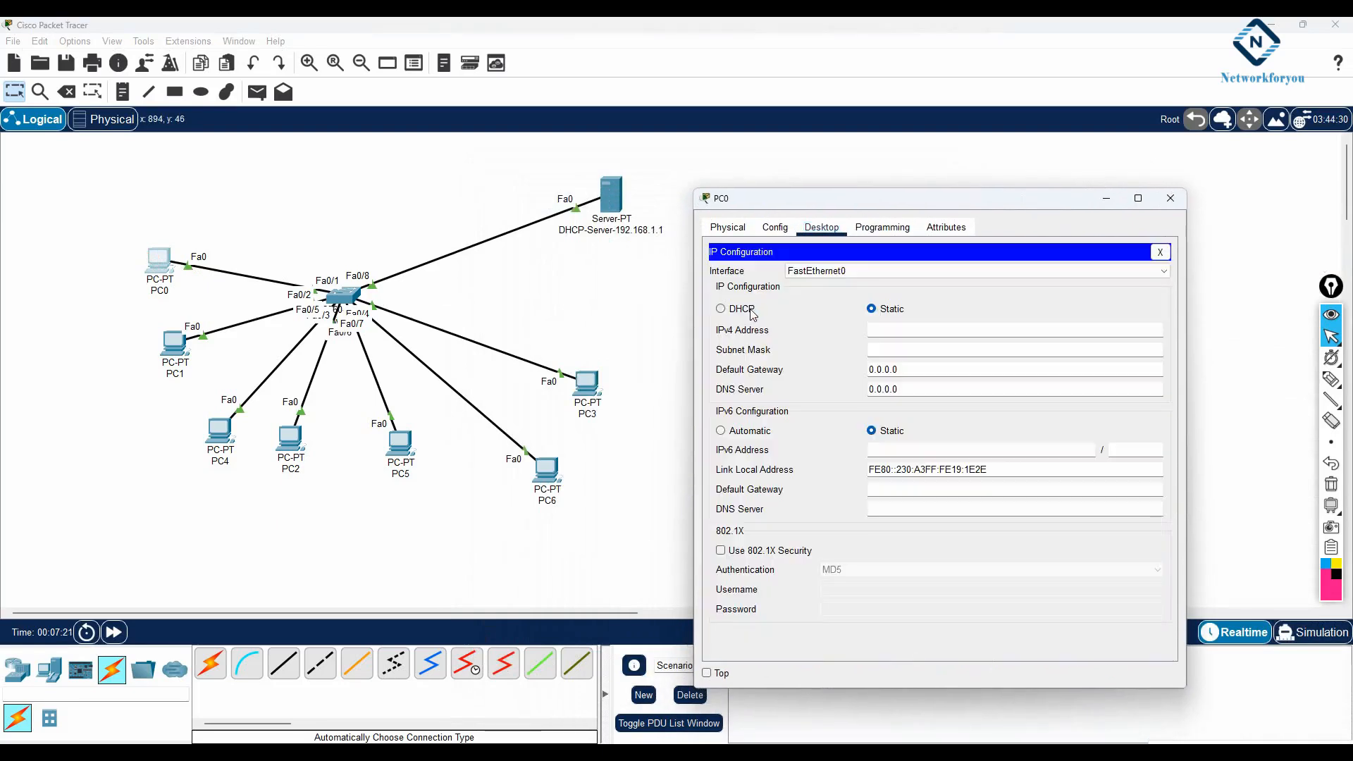
{"action": "left_click", "coordinate": [900, 387]}
{"action": "left_click", "coordinate": [891, 333]}
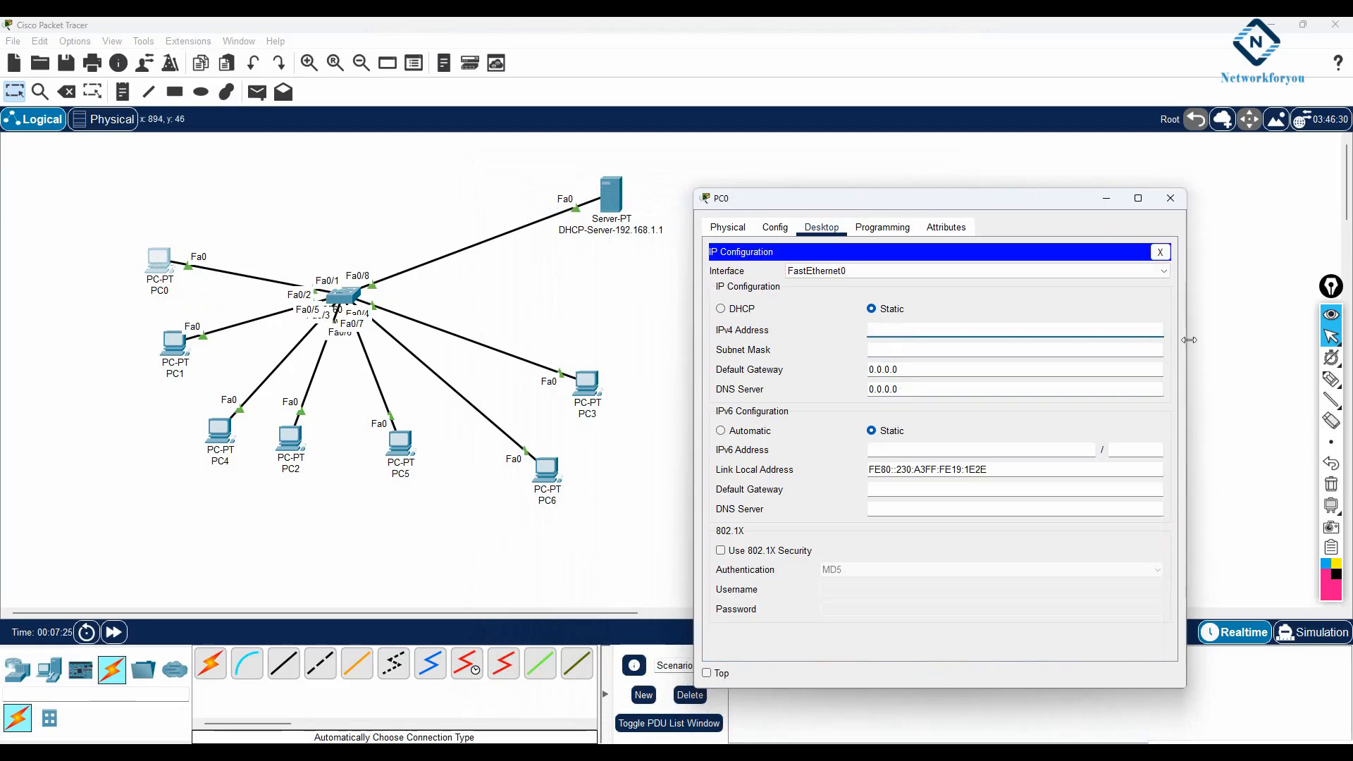
{"action": "left_click_drag", "start_coordinate": [1186, 340], "coordinate": [1331, 339]}
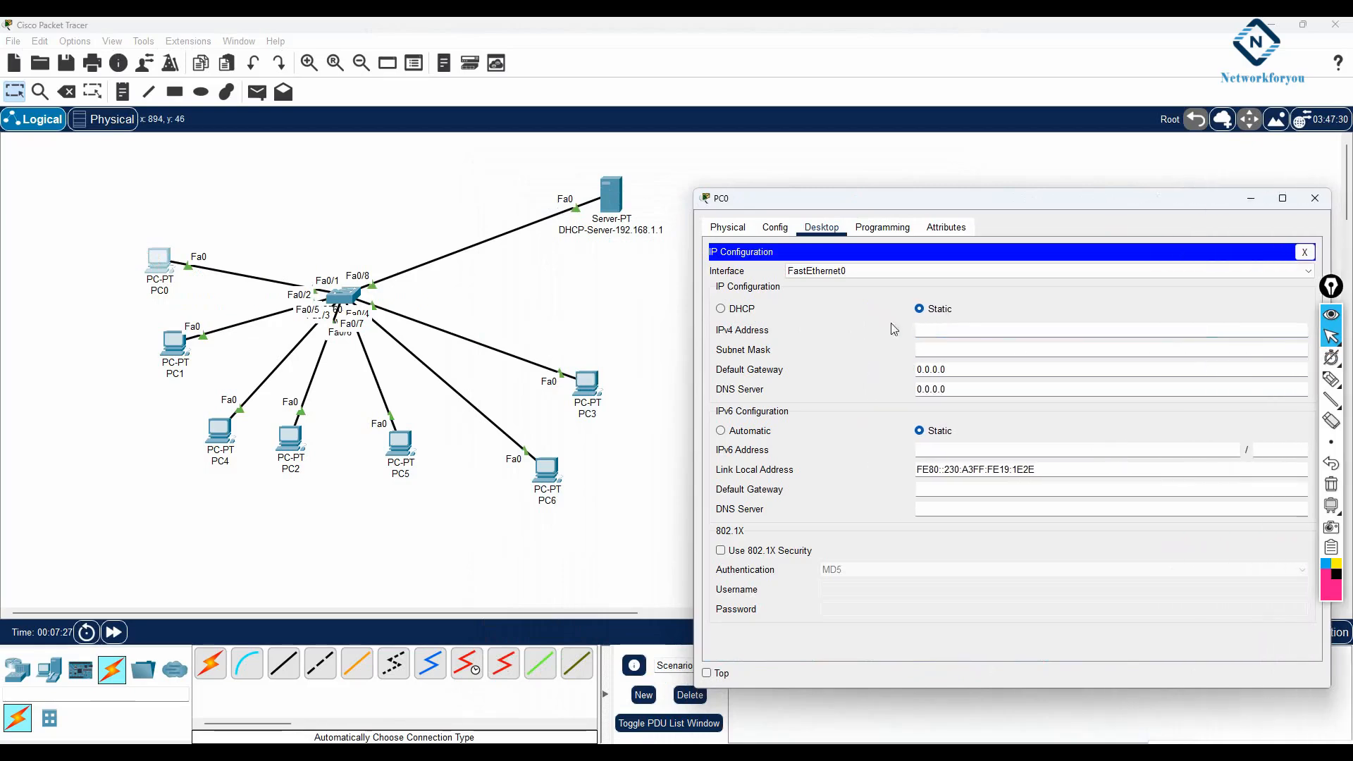
{"action": "left_click", "coordinate": [722, 310]}
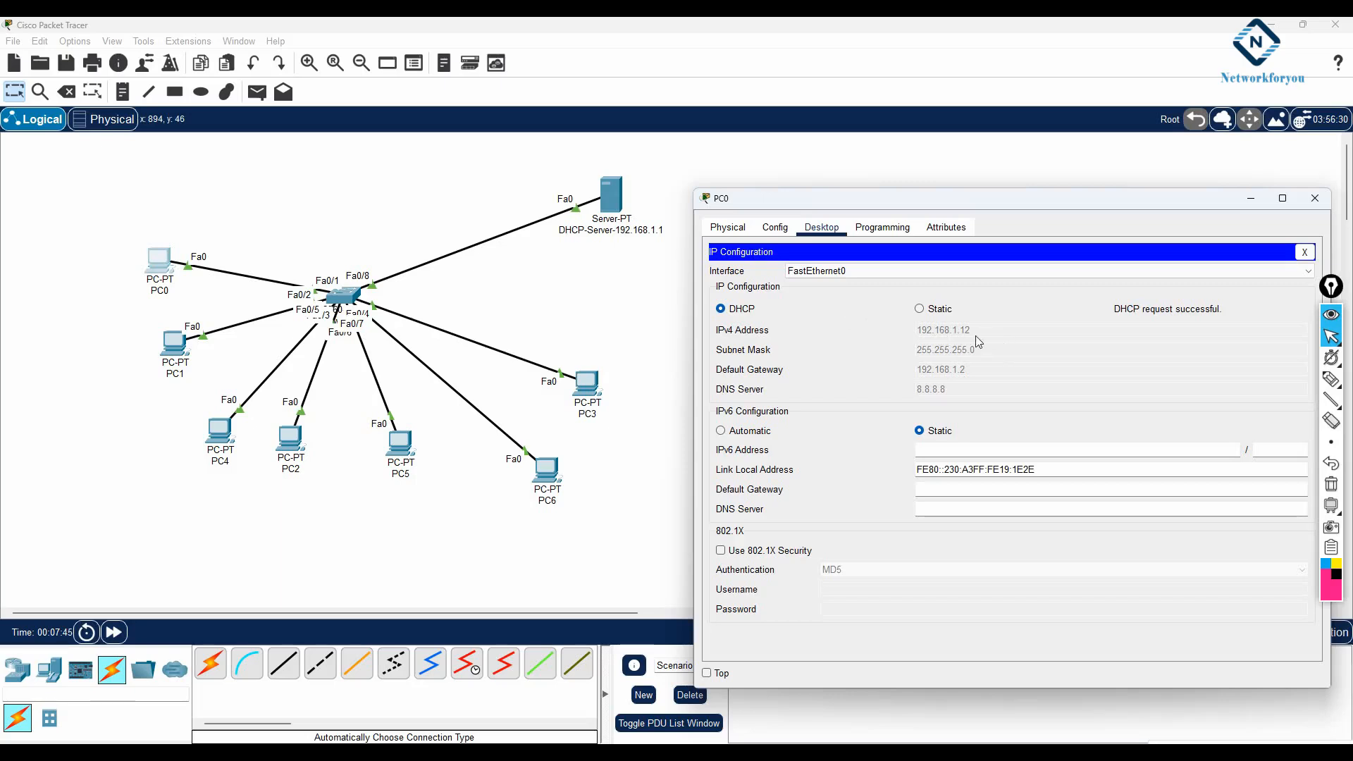
- Switch PC0's IPv4 configuration to static and back to DHCP to request a fresh address, and close its window
{"action": "left_click", "coordinate": [918, 309]}
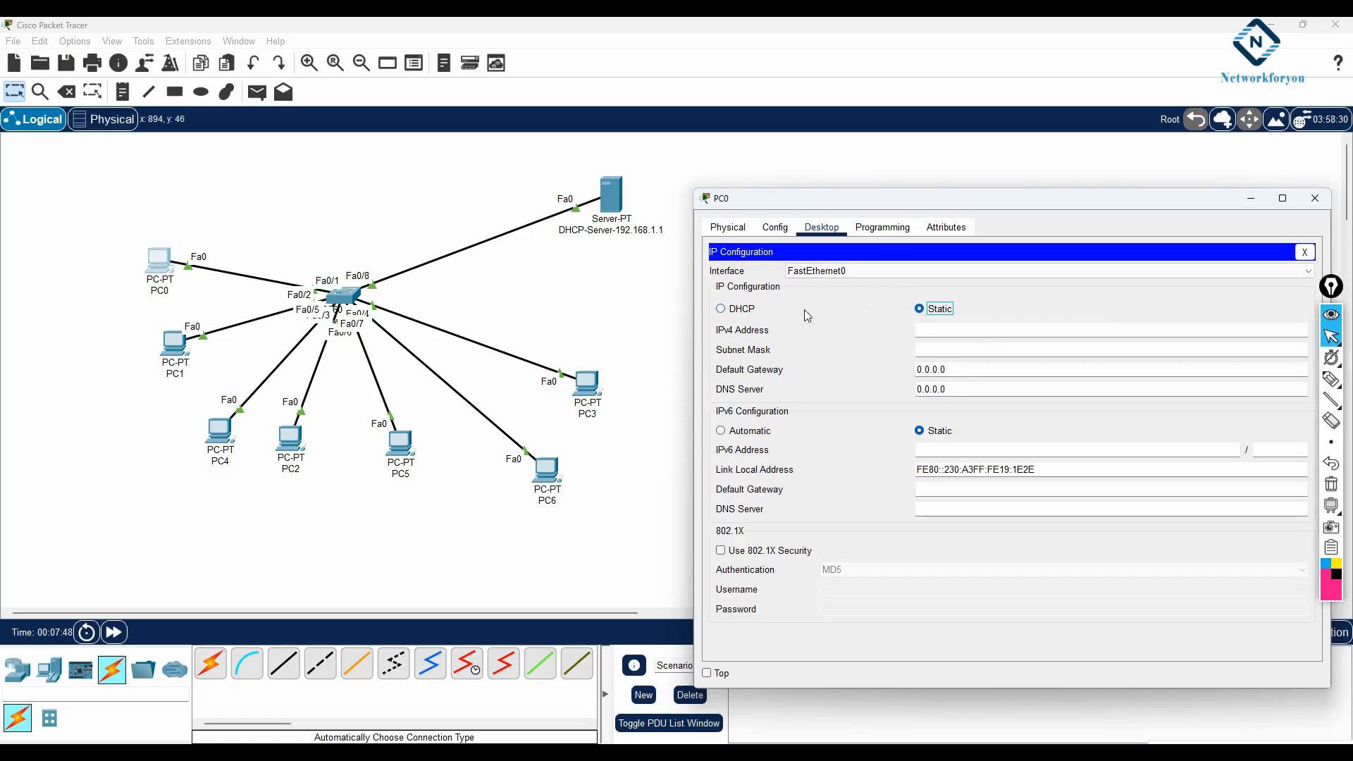
{"action": "left_click", "coordinate": [720, 309]}
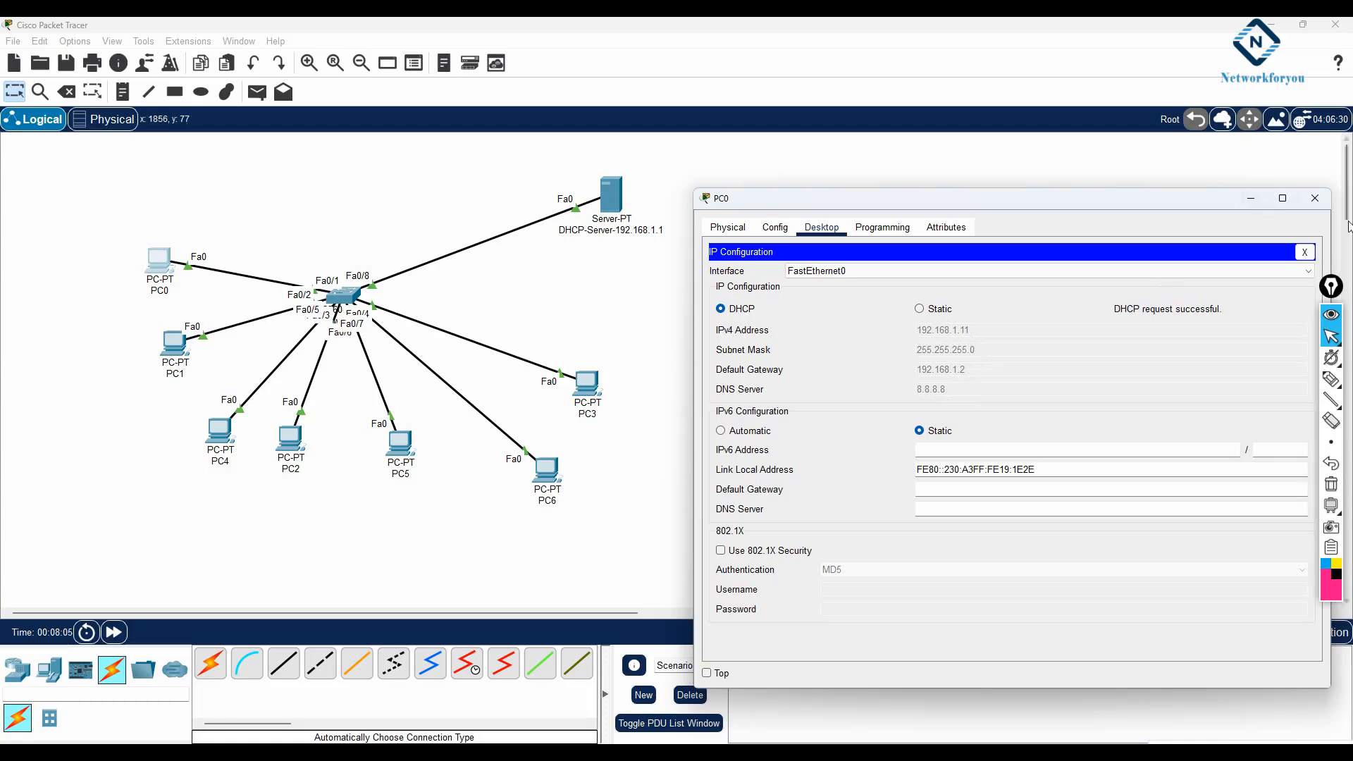
{"action": "left_click", "coordinate": [1316, 199]}
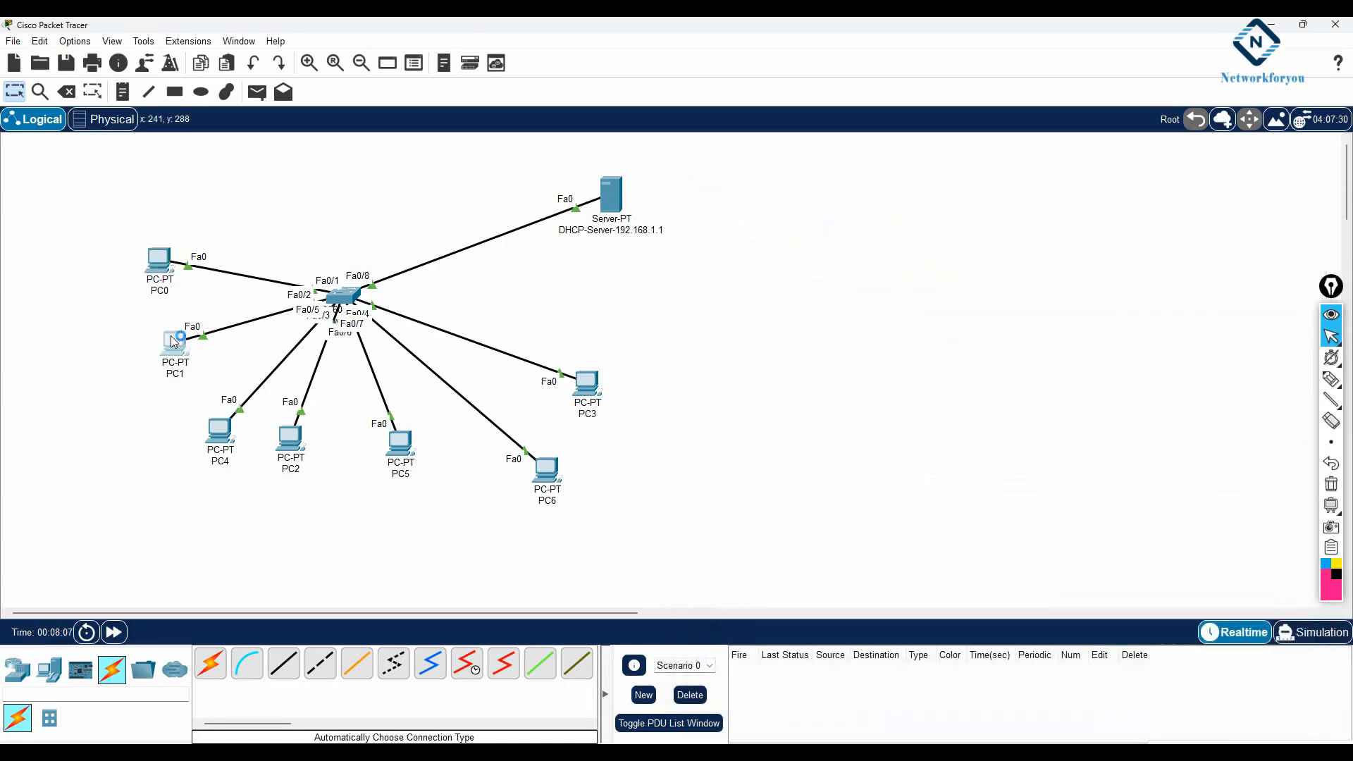
- Set PC1's IPv4 configuration on FastEthernet0 to DHCP and widen its window to check the assigned address
{"action": "left_click", "coordinate": [174, 344]}
{"action": "left_click", "coordinate": [602, 205]}
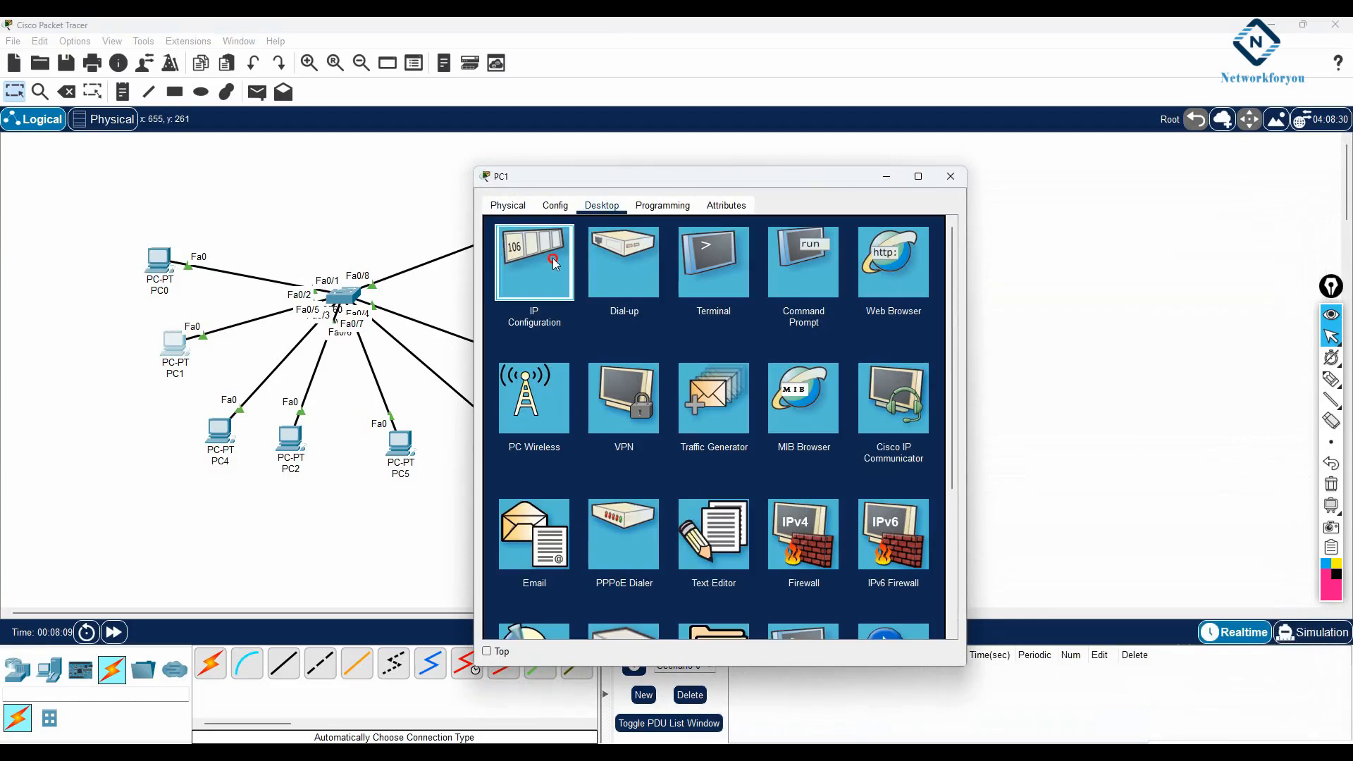
{"action": "left_click", "coordinate": [553, 258]}
{"action": "left_click", "coordinate": [501, 287]}
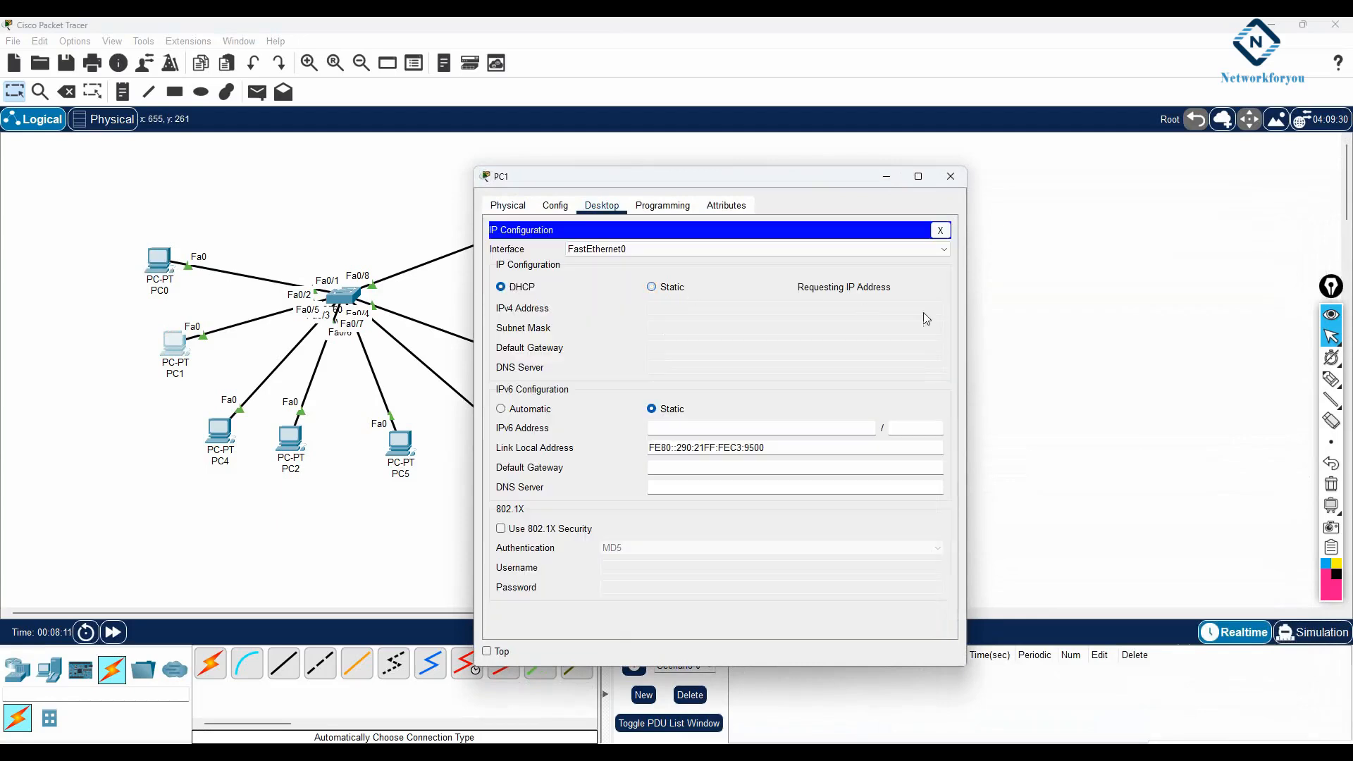
{"action": "left_click_drag", "start_coordinate": [965, 323], "coordinate": [1131, 346]}
{"action": "left_click", "coordinate": [834, 177]}
{"action": "left_click_drag", "start_coordinate": [835, 177], "coordinate": [1028, 200]}
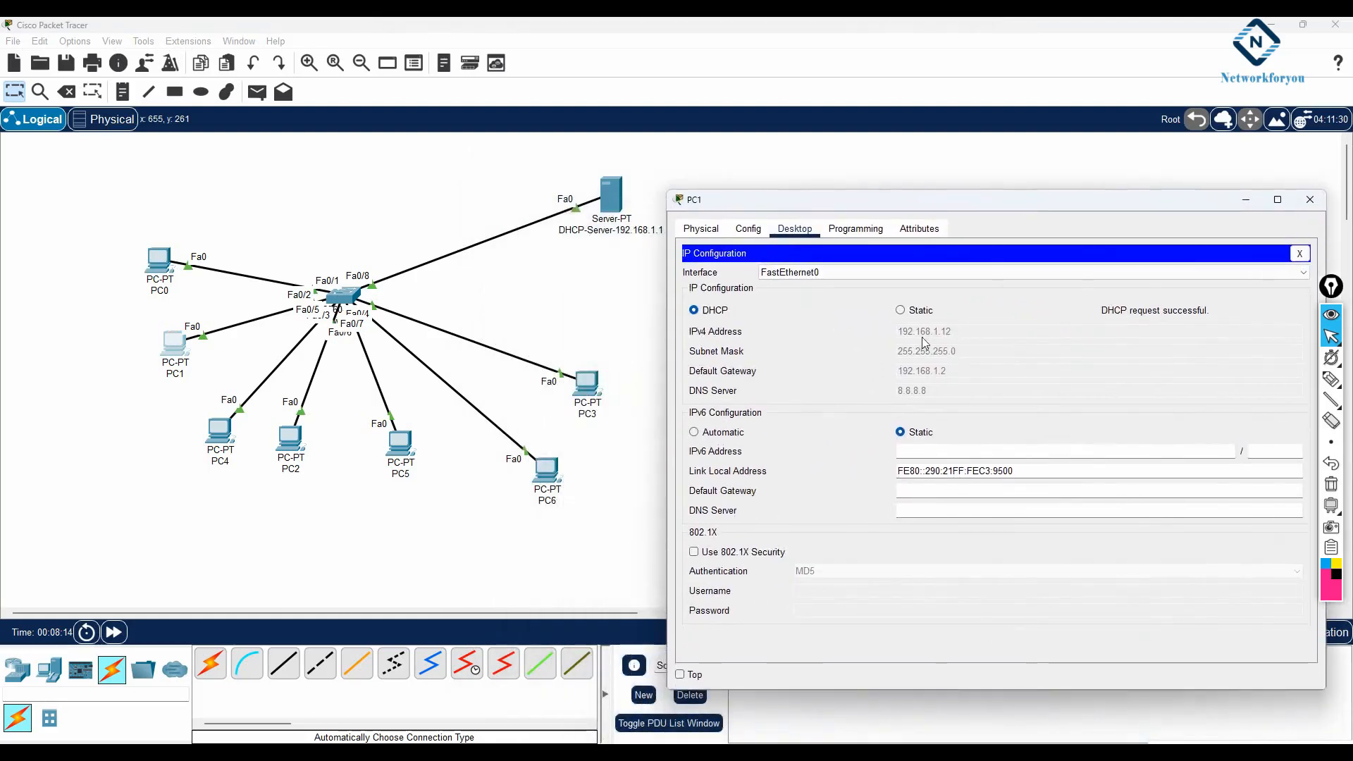
- Set PC4's IPv4 configuration on FastEthernet0 to DHCP and widen its window to check the assigned address
{"action": "left_click", "coordinate": [220, 429]}
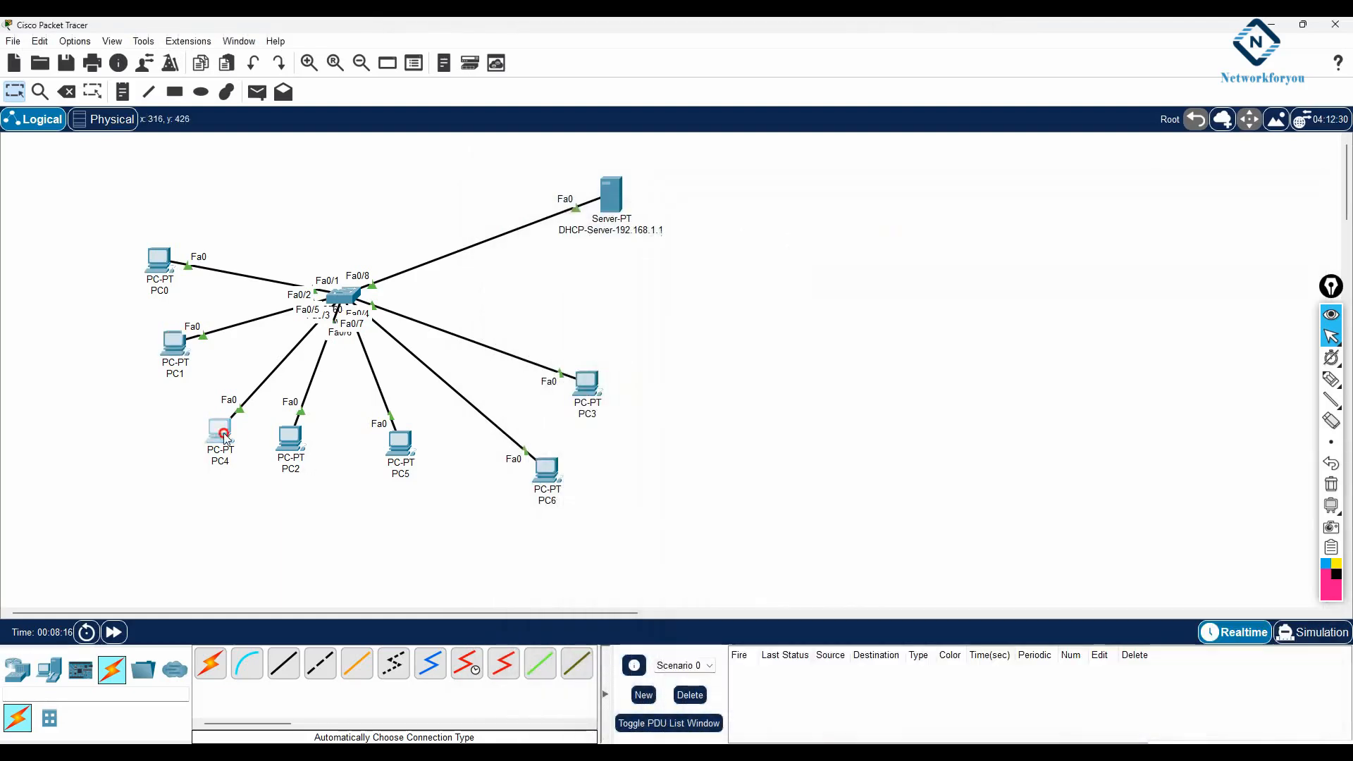
{"action": "left_click", "coordinate": [601, 206]}
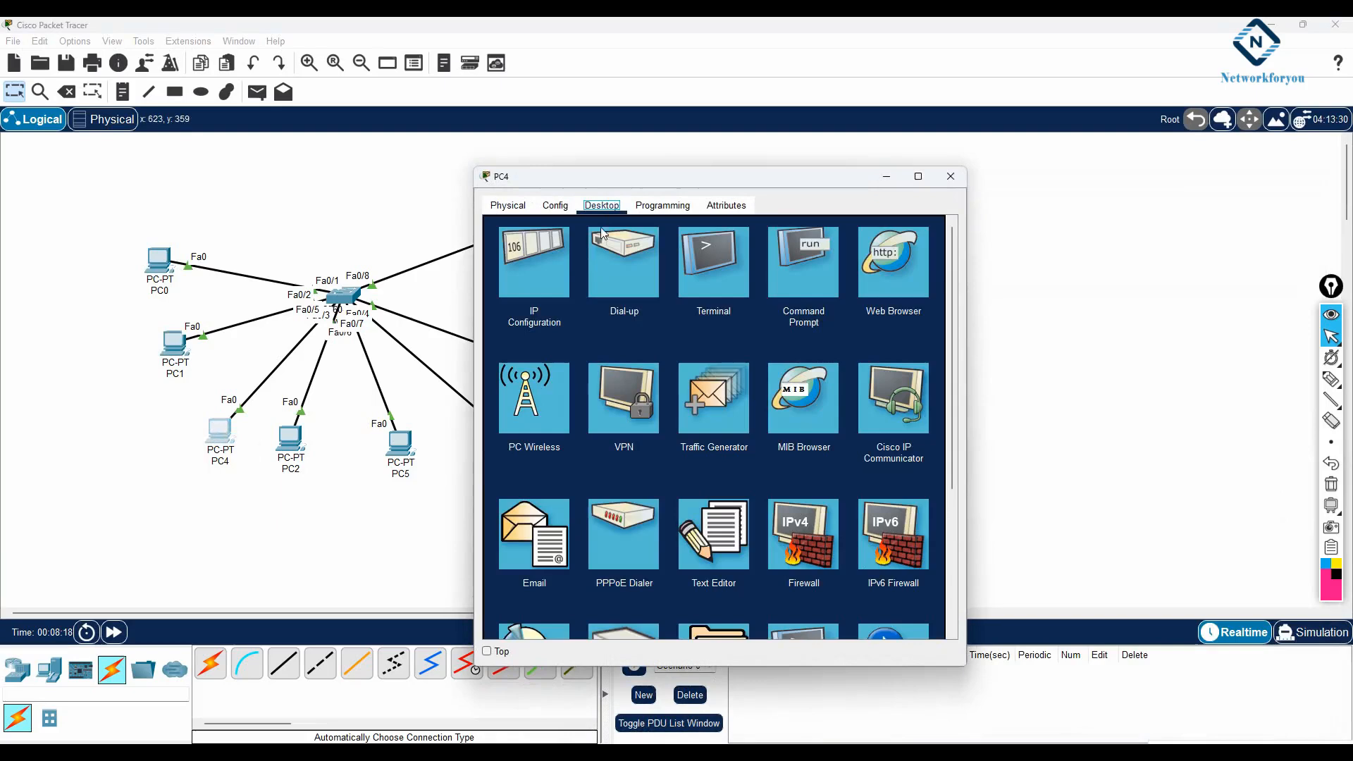
{"action": "left_click", "coordinate": [540, 266]}
{"action": "left_click", "coordinate": [501, 287]}
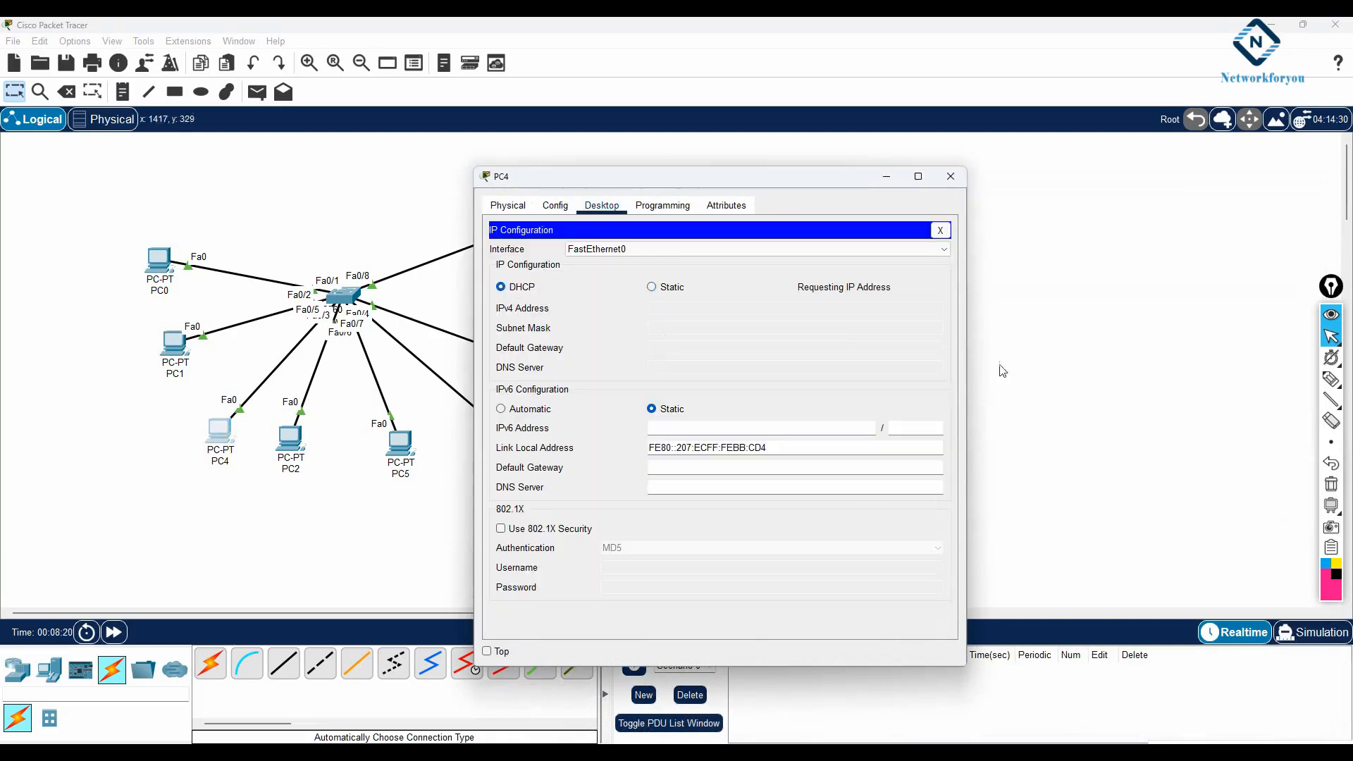
{"action": "left_click_drag", "start_coordinate": [966, 349], "coordinate": [1065, 348]}
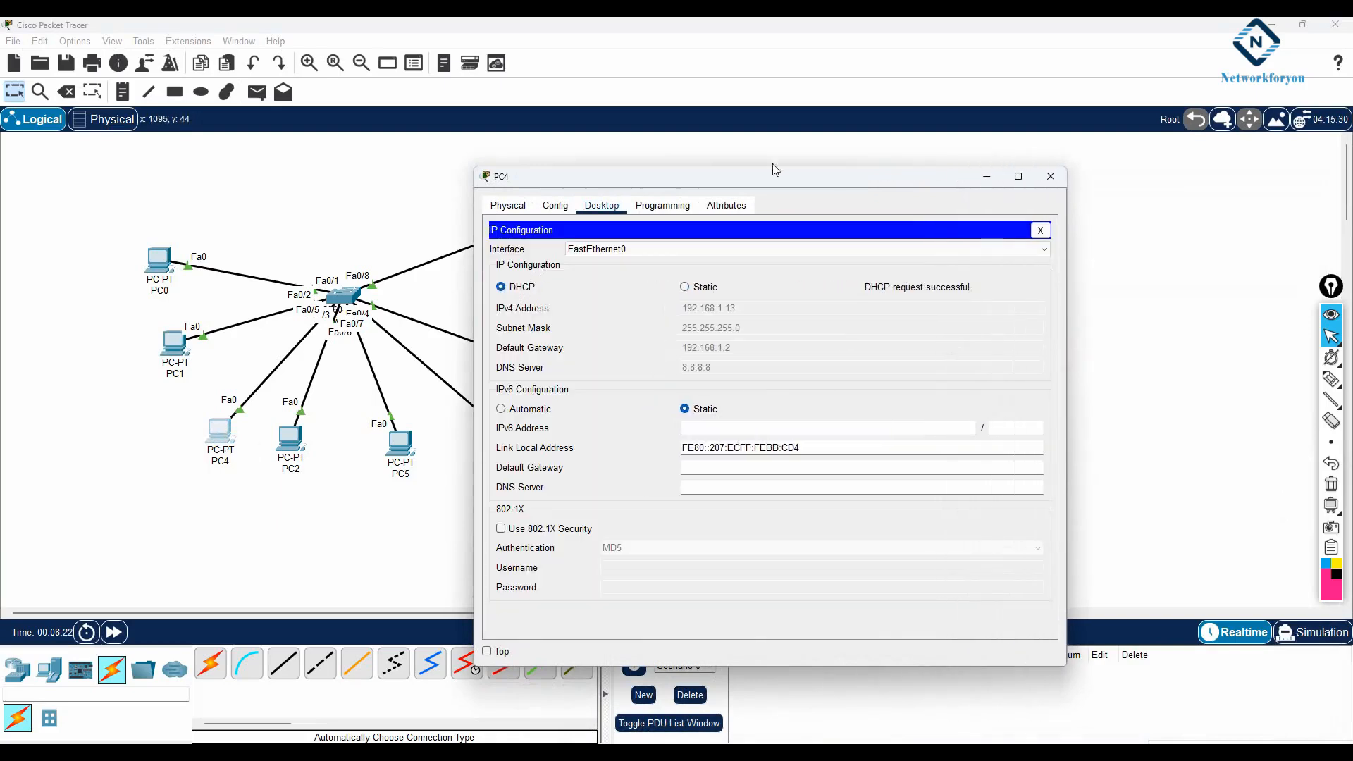
{"action": "left_click_drag", "start_coordinate": [776, 181], "coordinate": [1037, 206]}
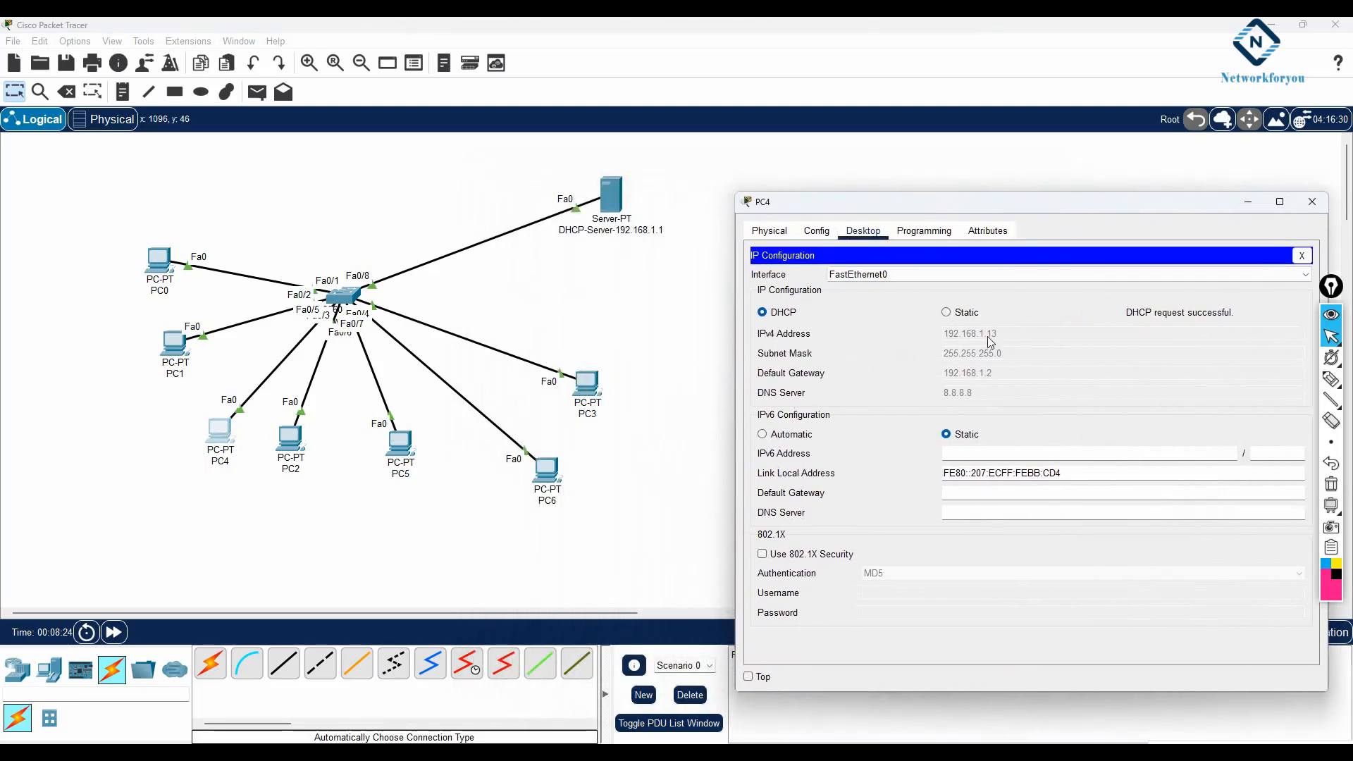
- Set PC2's IPv4 configuration on FastEthernet0 to DHCP and move its window clear of the topology
{"action": "left_click", "coordinate": [289, 439]}
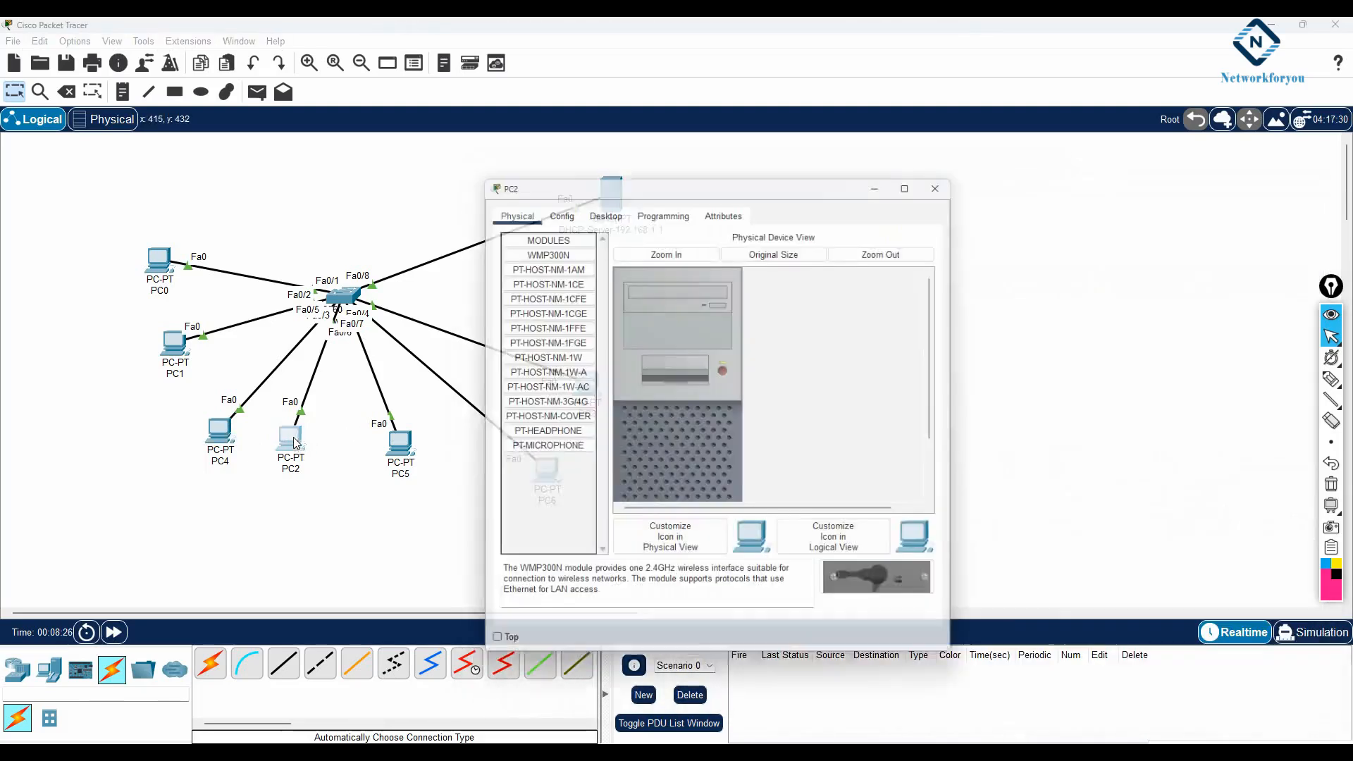
{"action": "left_click", "coordinate": [601, 205]}
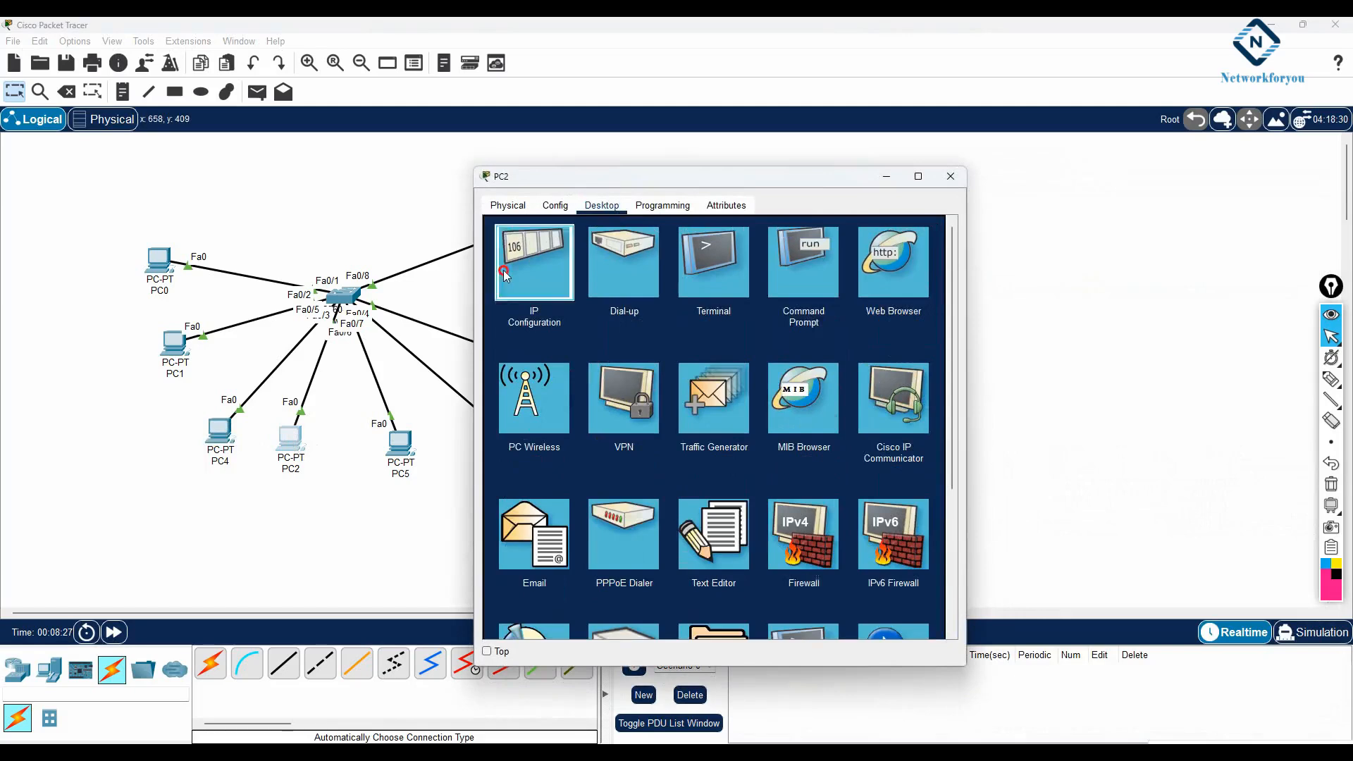
{"action": "left_click", "coordinate": [501, 270]}
{"action": "left_click", "coordinate": [501, 287]}
{"action": "left_click_drag", "start_coordinate": [755, 185], "coordinate": [1005, 186]}
{"action": "left_click_drag", "start_coordinate": [1216, 312], "coordinate": [1304, 317]}
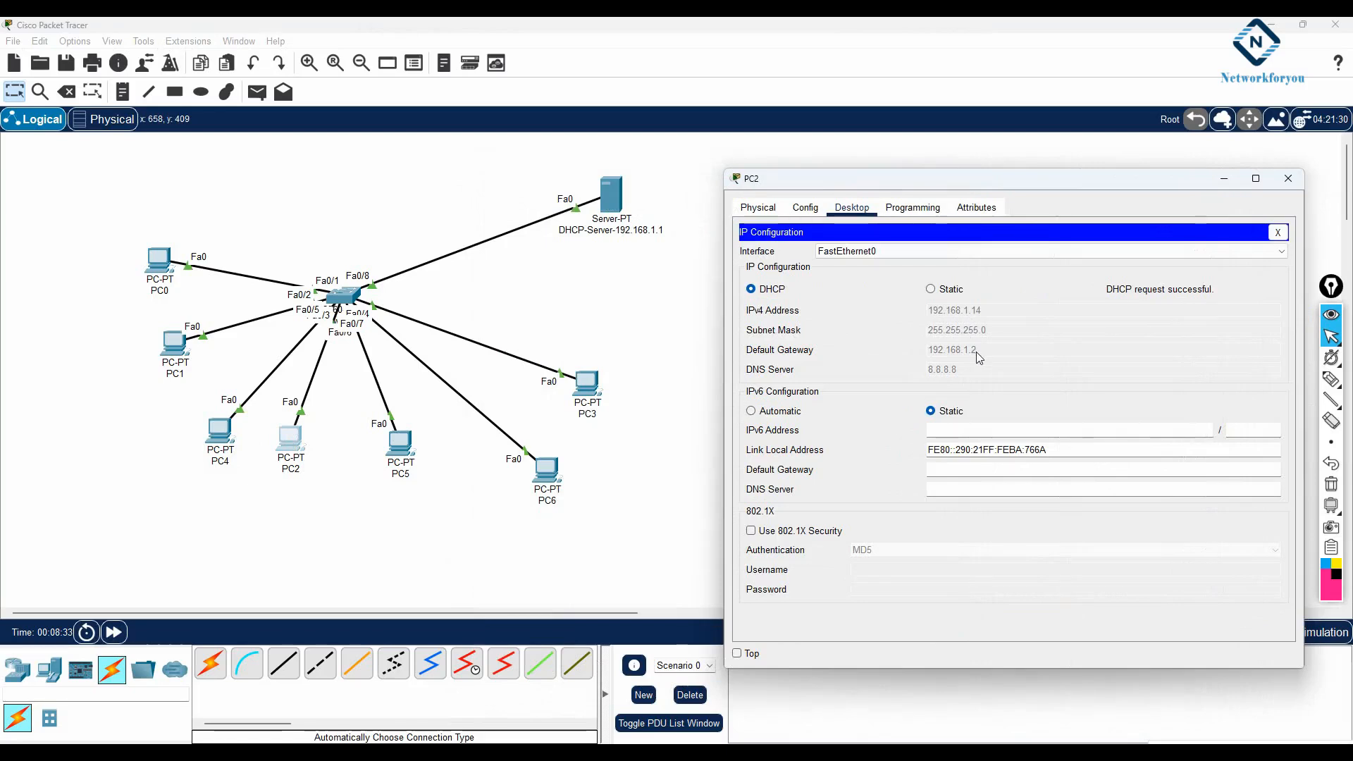
- Set PC5's IPv4 configuration on FastEthernet0 to DHCP, check the assigned address and close its window
{"action": "left_click", "coordinate": [395, 451]}
{"action": "left_click", "coordinate": [395, 451]}
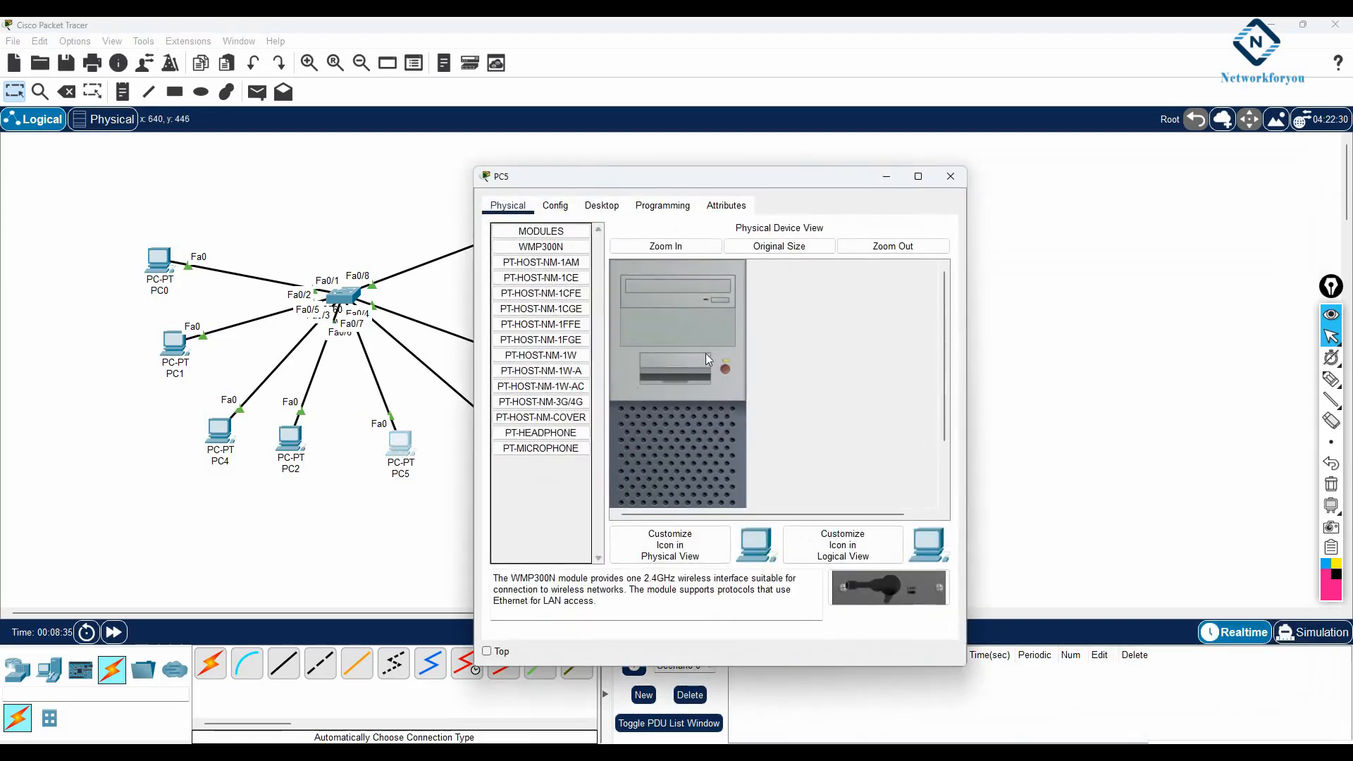
{"action": "left_click", "coordinate": [603, 205]}
{"action": "left_click", "coordinate": [539, 275]}
{"action": "left_click", "coordinate": [520, 286]}
{"action": "left_click_drag", "start_coordinate": [970, 321], "coordinate": [1089, 323]}
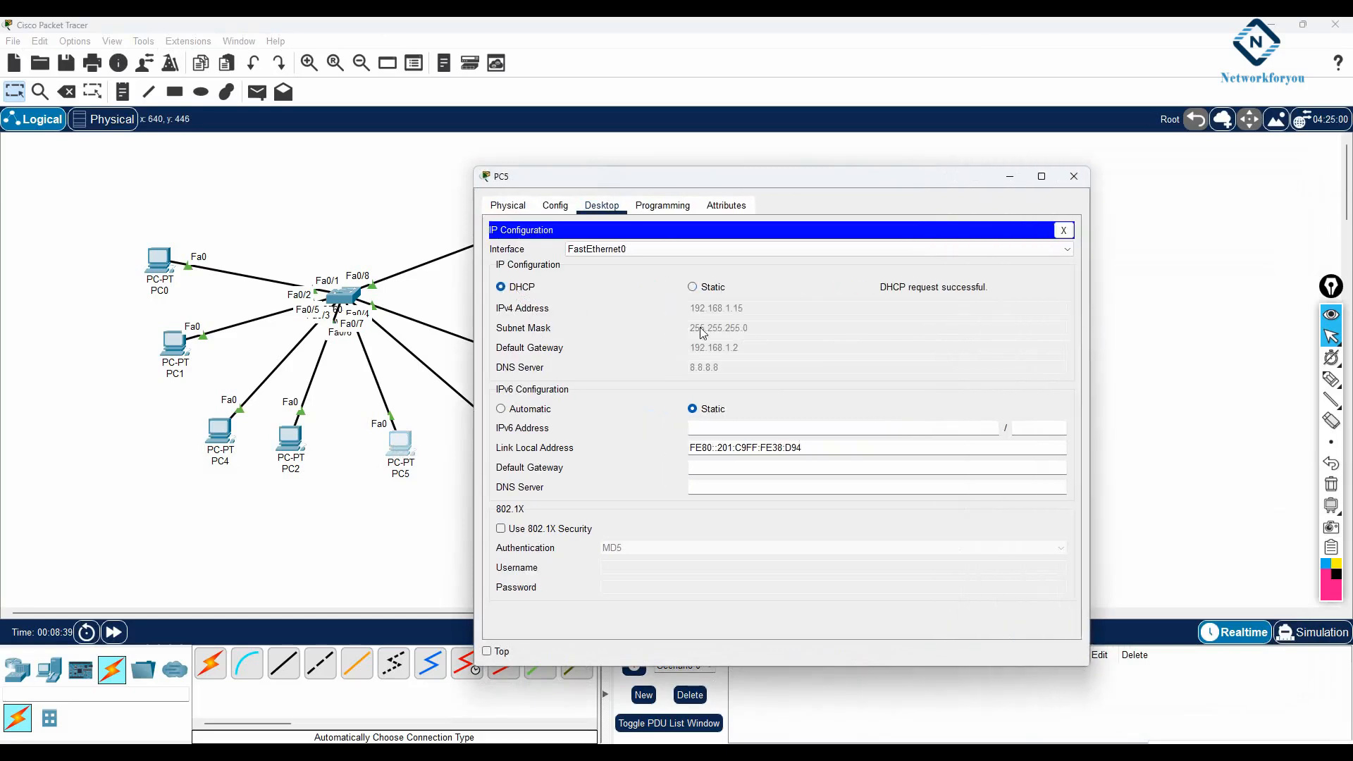
{"action": "left_click", "coordinate": [1072, 176]}
- Set PC6's IPv4 configuration on FastEthernet0 to DHCP and close its window
{"action": "left_click", "coordinate": [549, 470]}
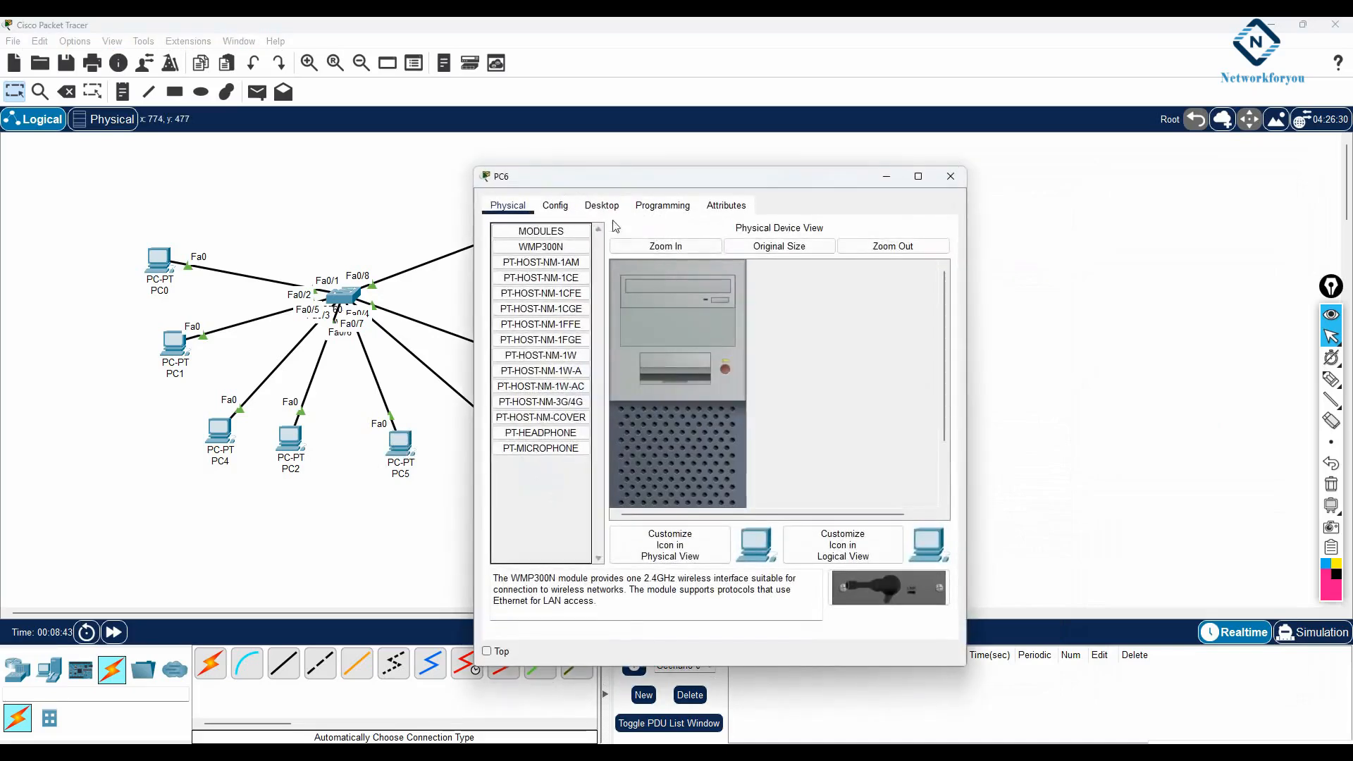
{"action": "left_click", "coordinate": [603, 208]}
{"action": "left_click", "coordinate": [539, 261]}
{"action": "left_click", "coordinate": [512, 288]}
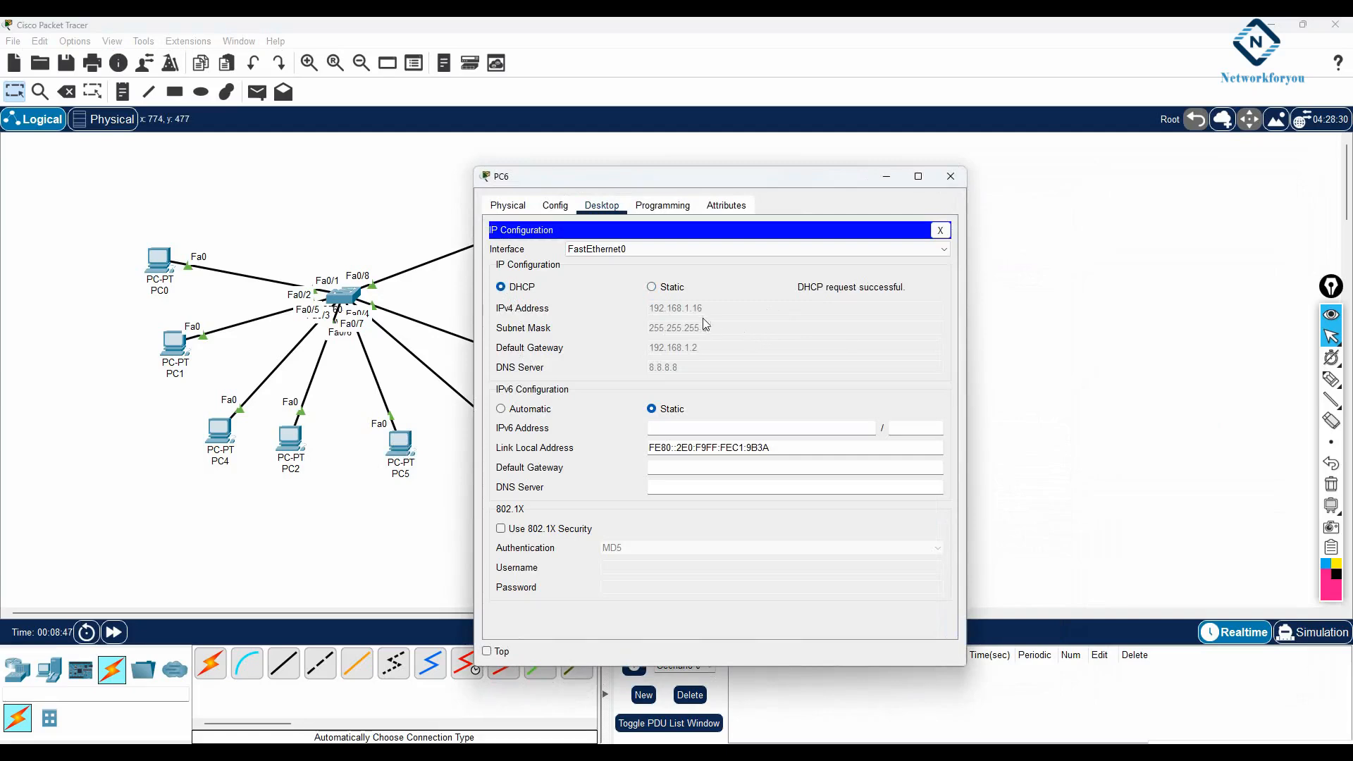
{"action": "left_click", "coordinate": [950, 177]}
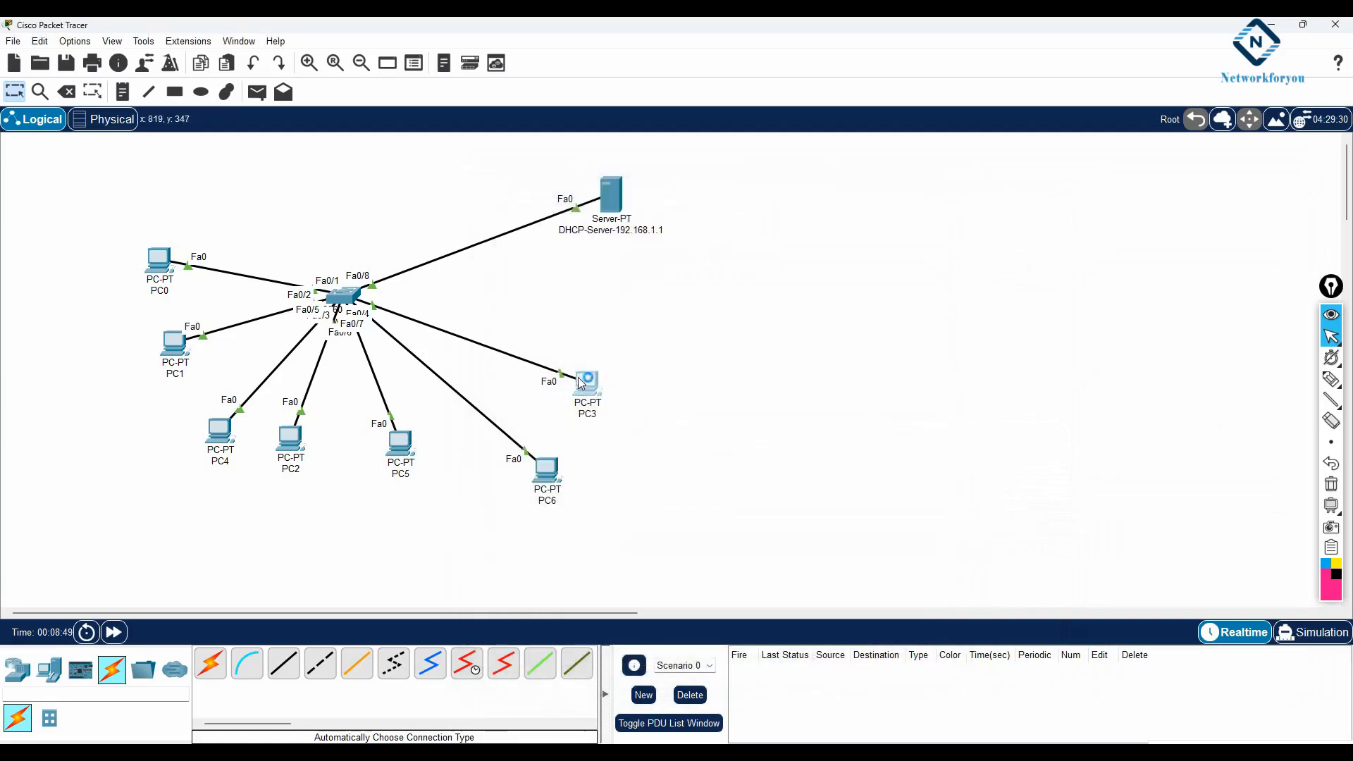
- Set PC3's IPv4 configuration on FastEthernet0 to DHCP, check the assigned address and close its window
{"action": "left_click", "coordinate": [584, 384]}
{"action": "left_click", "coordinate": [601, 206]}
{"action": "left_click", "coordinate": [534, 260]}
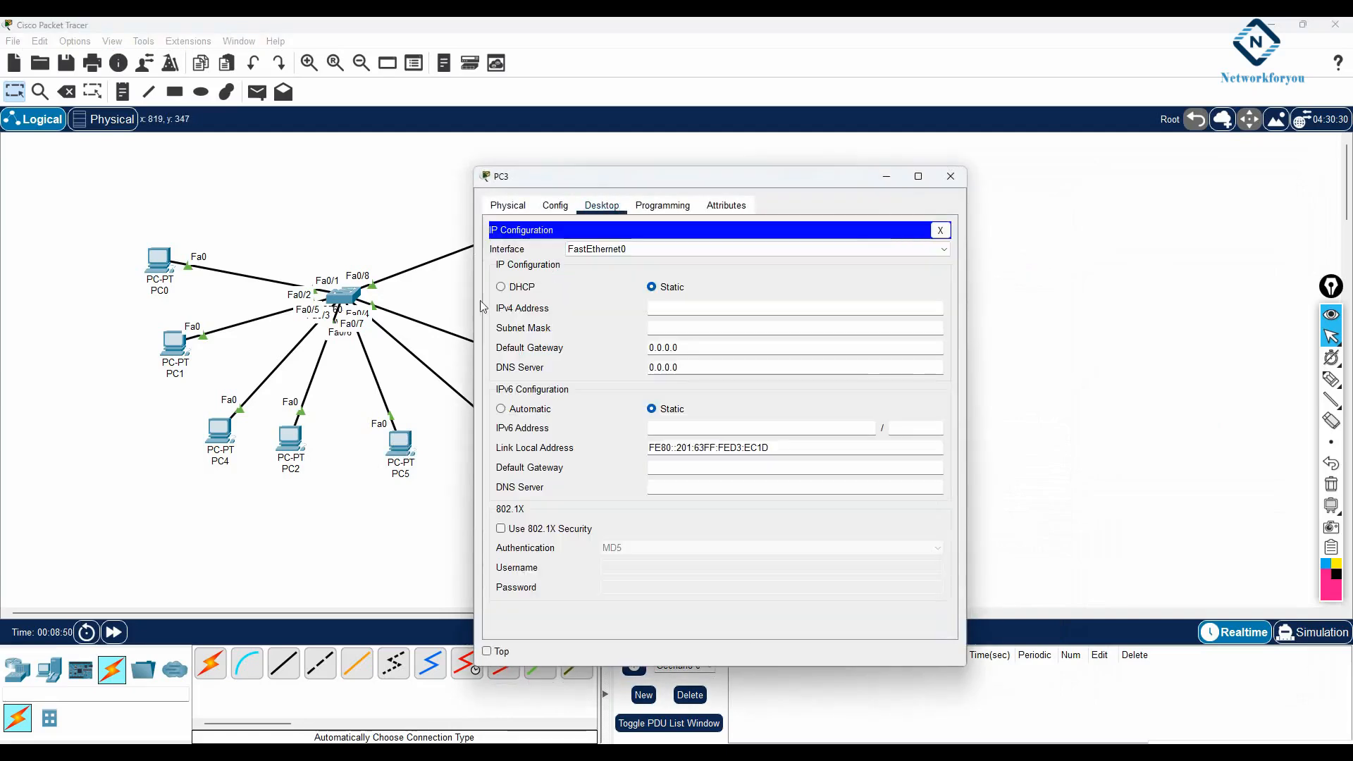
{"action": "left_click", "coordinate": [511, 288]}
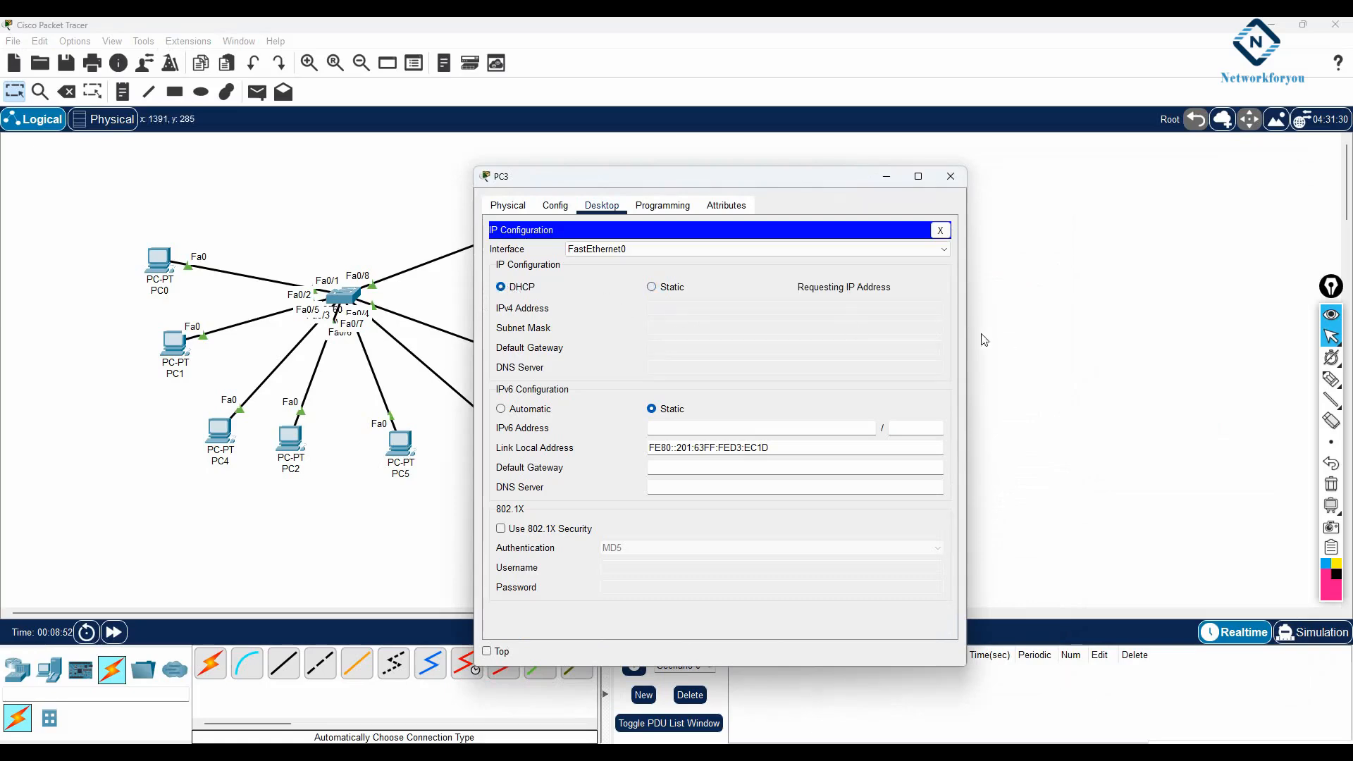
{"action": "left_click_drag", "start_coordinate": [967, 336], "coordinate": [1167, 338]}
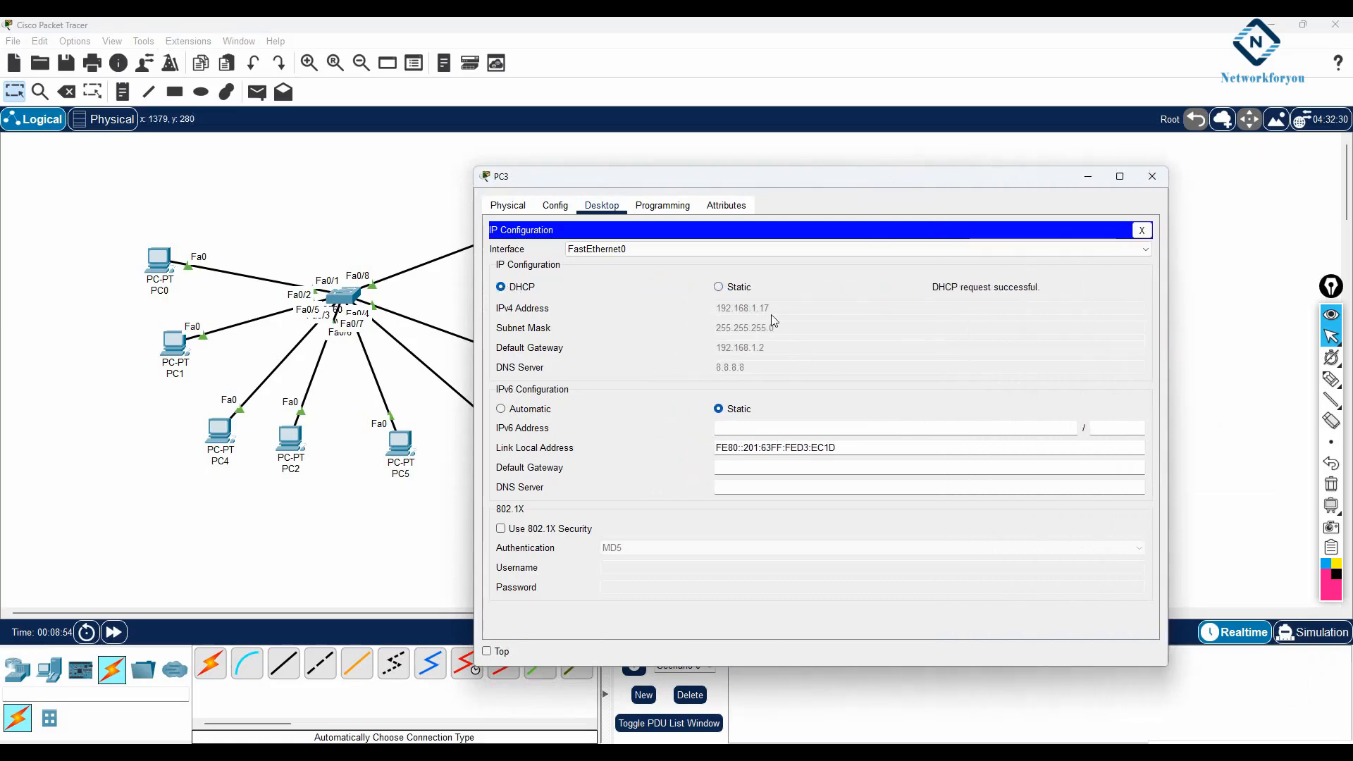
{"action": "left_click", "coordinate": [1164, 177]}
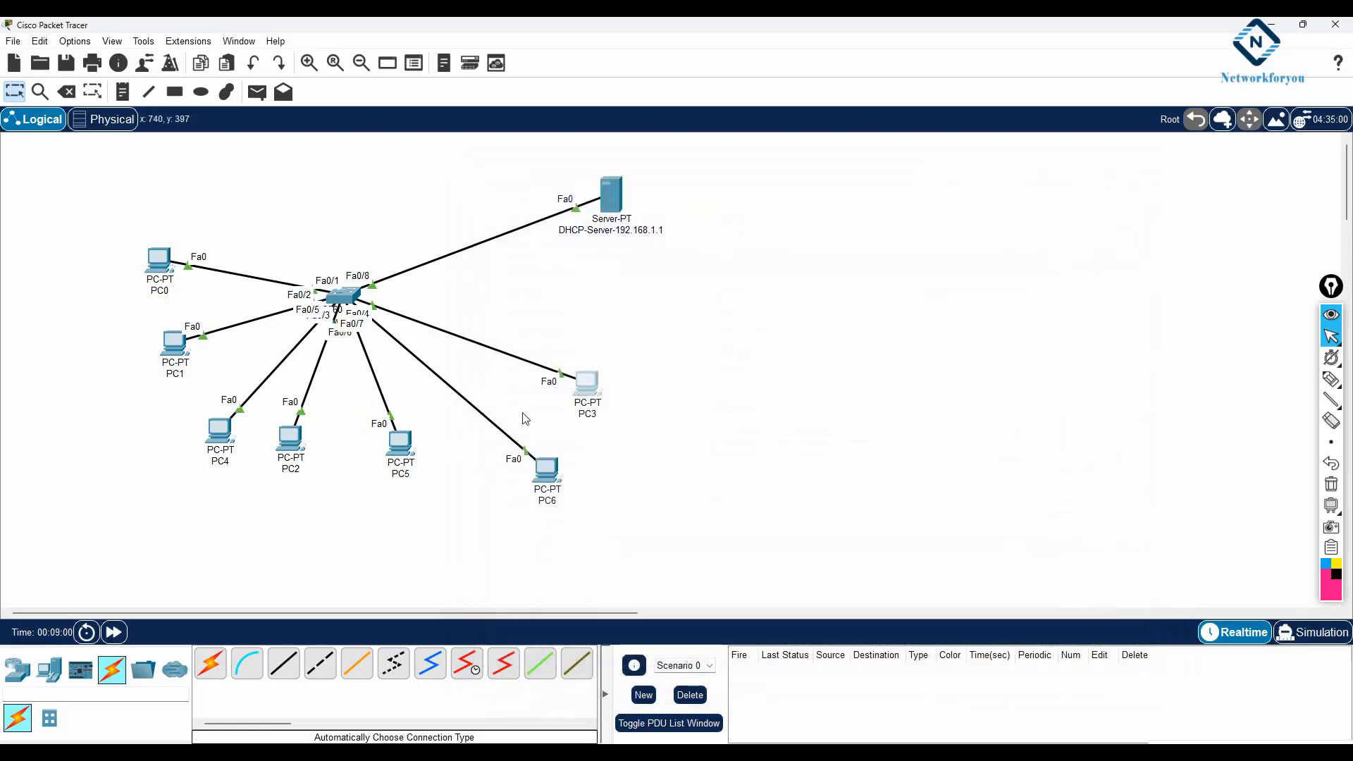
- Open PC0's Command Prompt beside the topology and look up PC3's IP address
{"action": "left_click", "coordinate": [162, 261]}
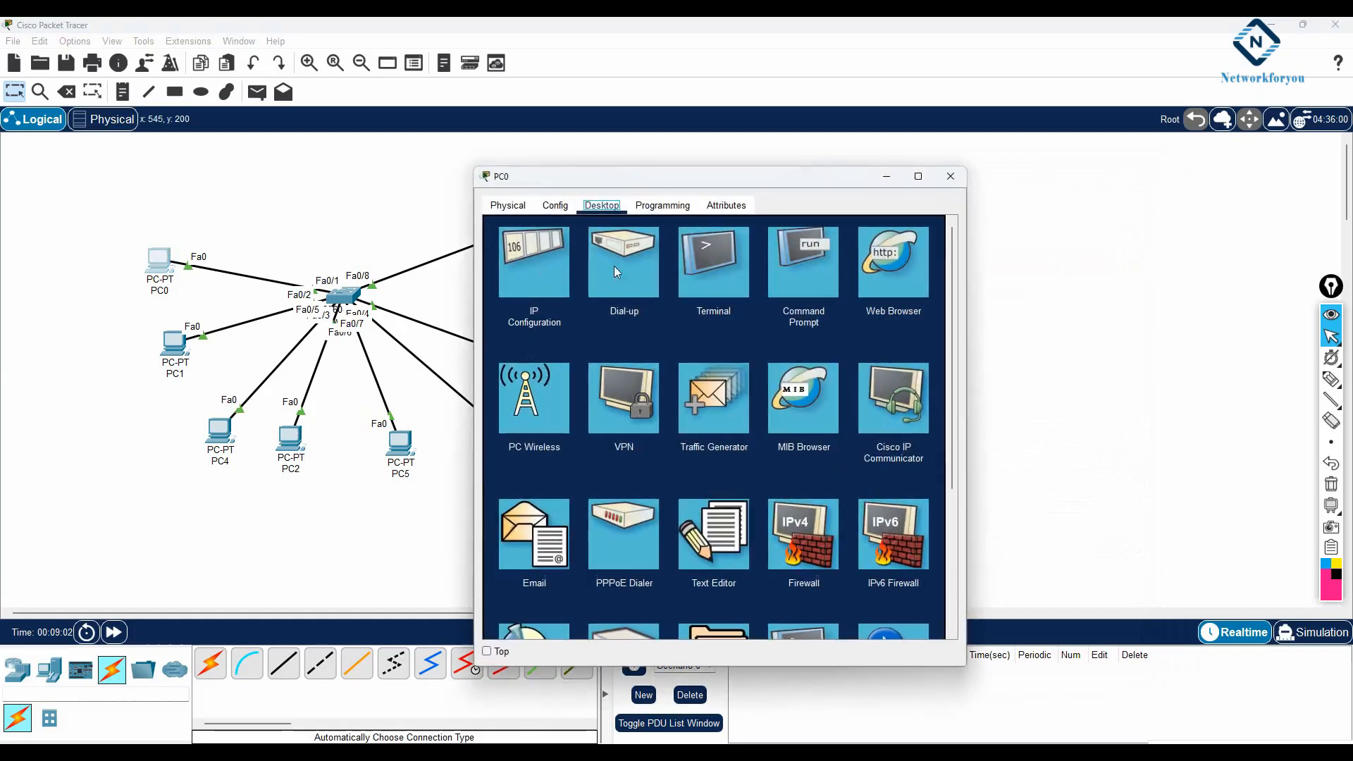
{"action": "left_click", "coordinate": [816, 250]}
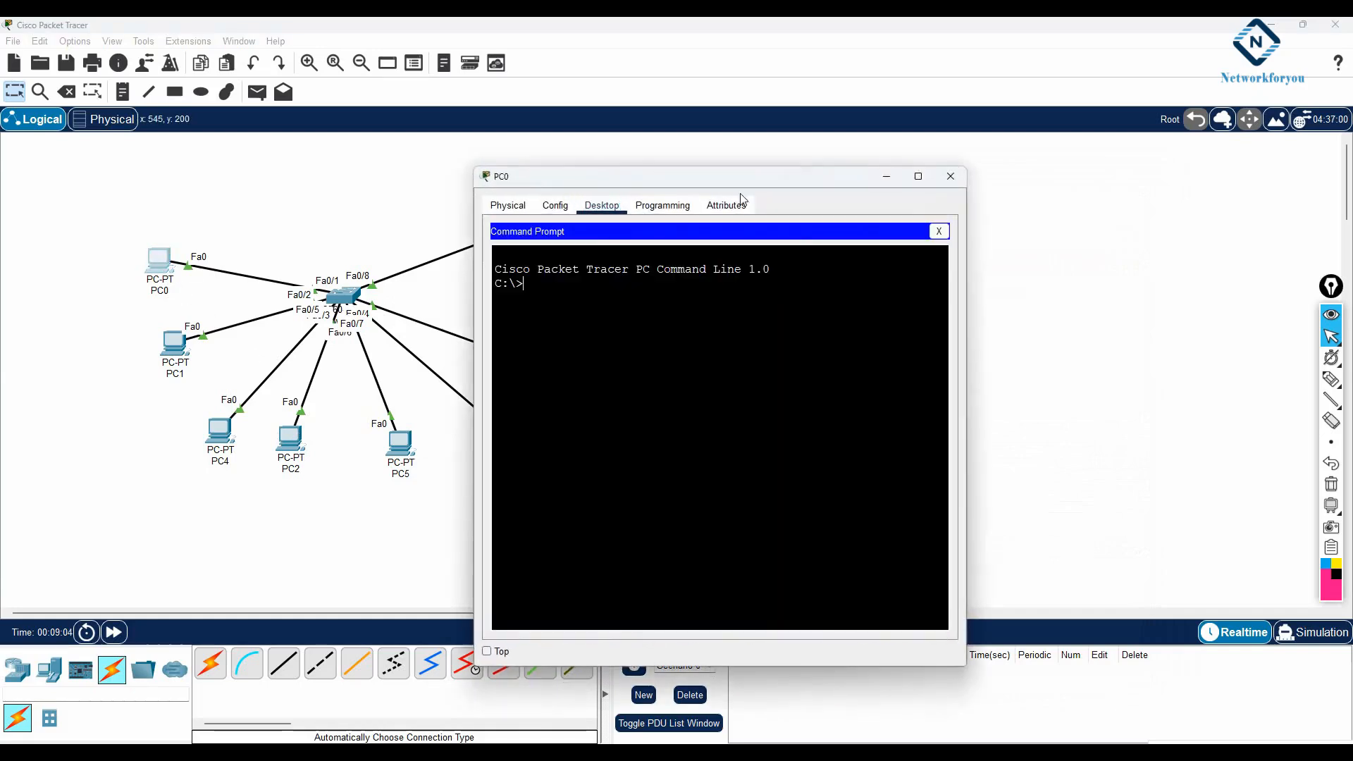
{"action": "left_click_drag", "start_coordinate": [740, 182], "coordinate": [978, 158]}
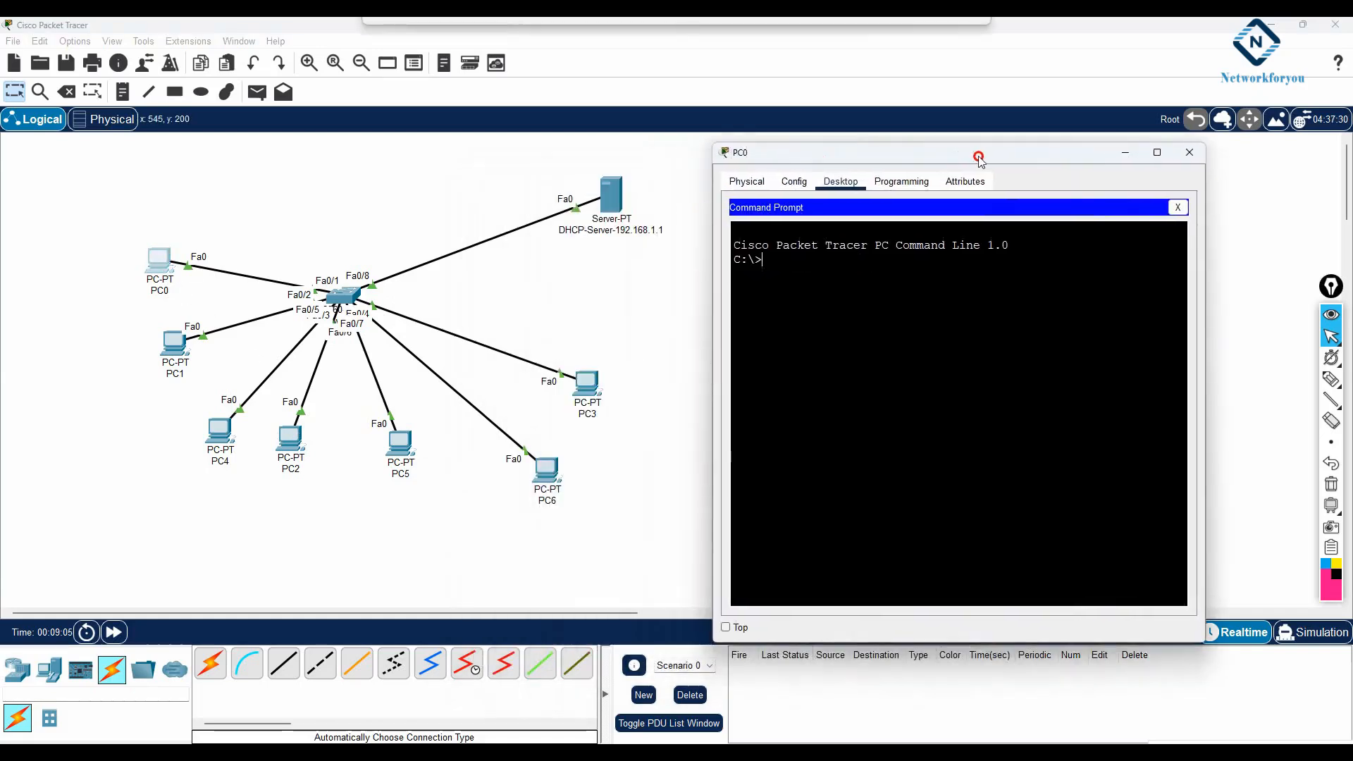
{"action": "left_click", "coordinate": [588, 387]}
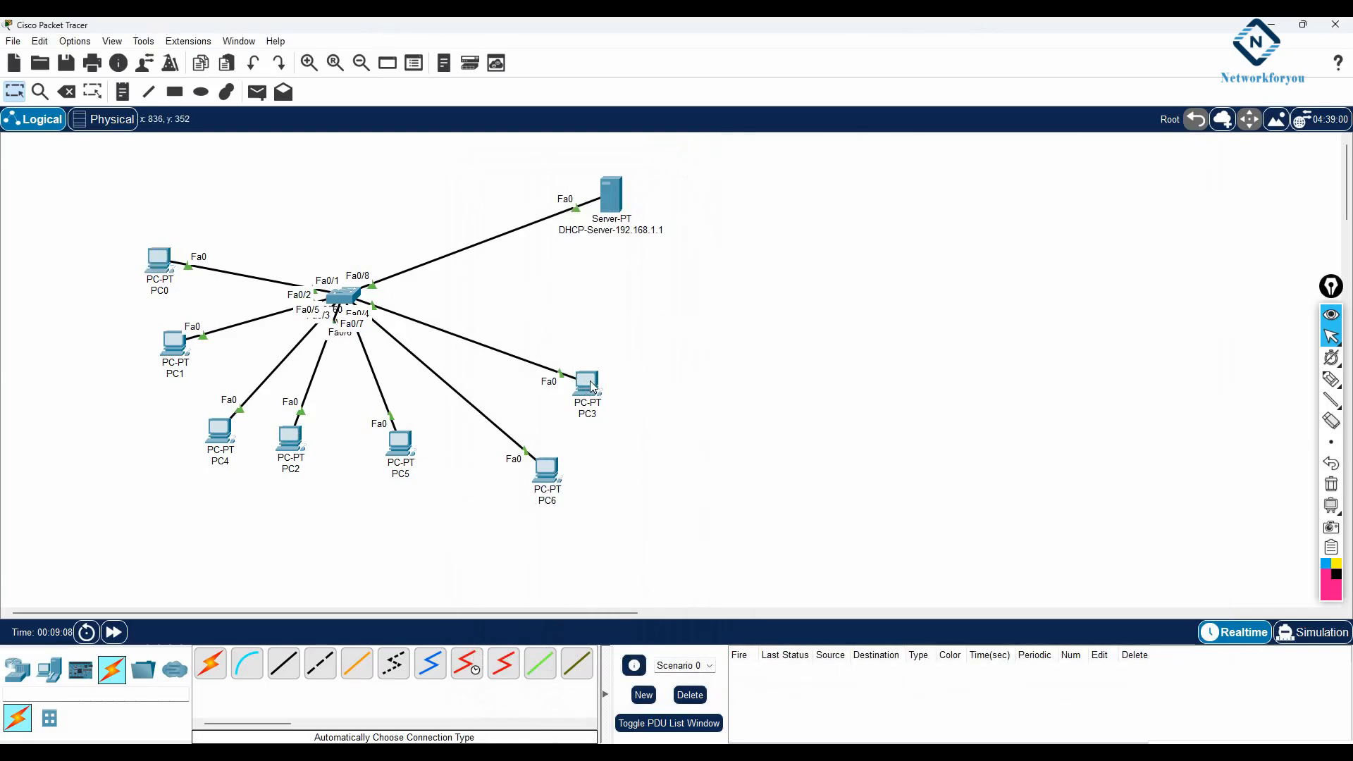
{"action": "mouse_move", "coordinate": [590, 385]}
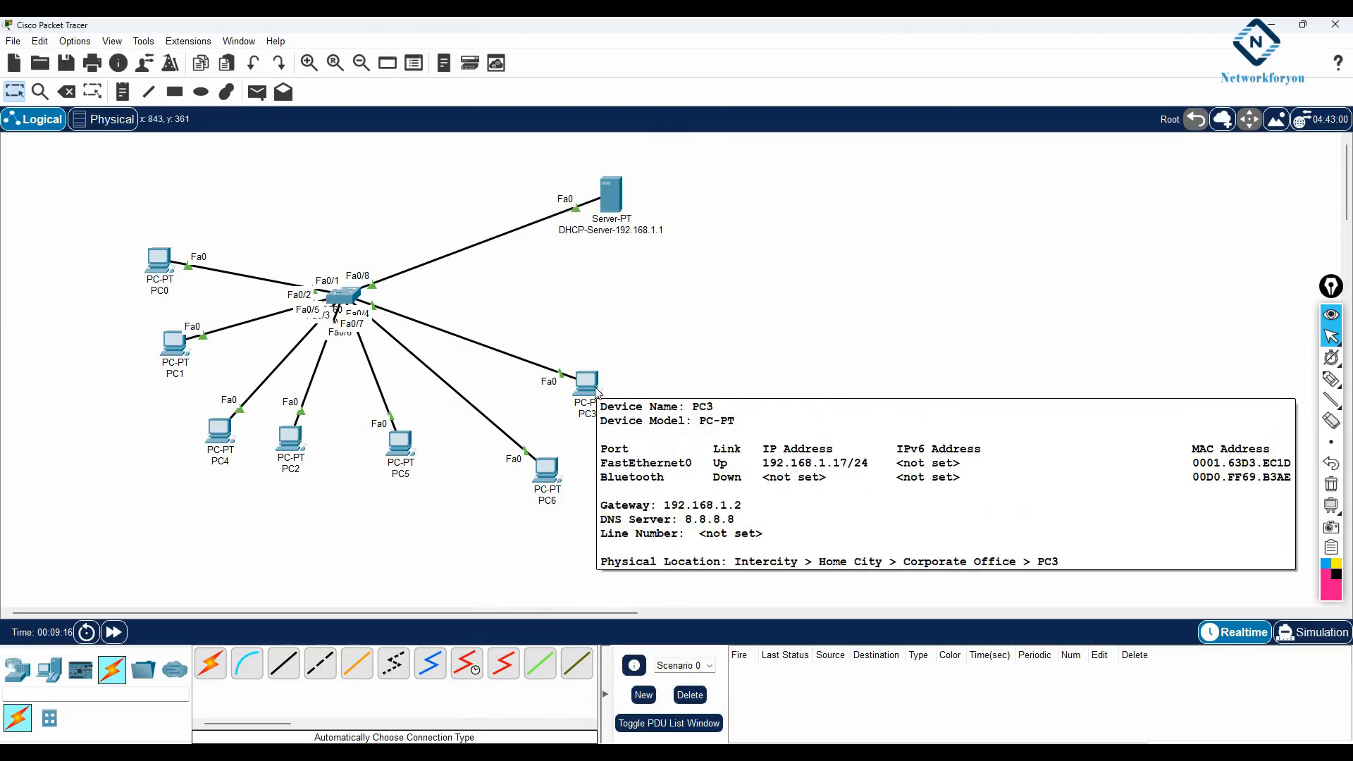
- Ping PC3 at 192.168.1.17 from PC0's Command Prompt
{"action": "left_click", "coordinate": [158, 261]}
{"action": "type", "text": "ping 192.16"}
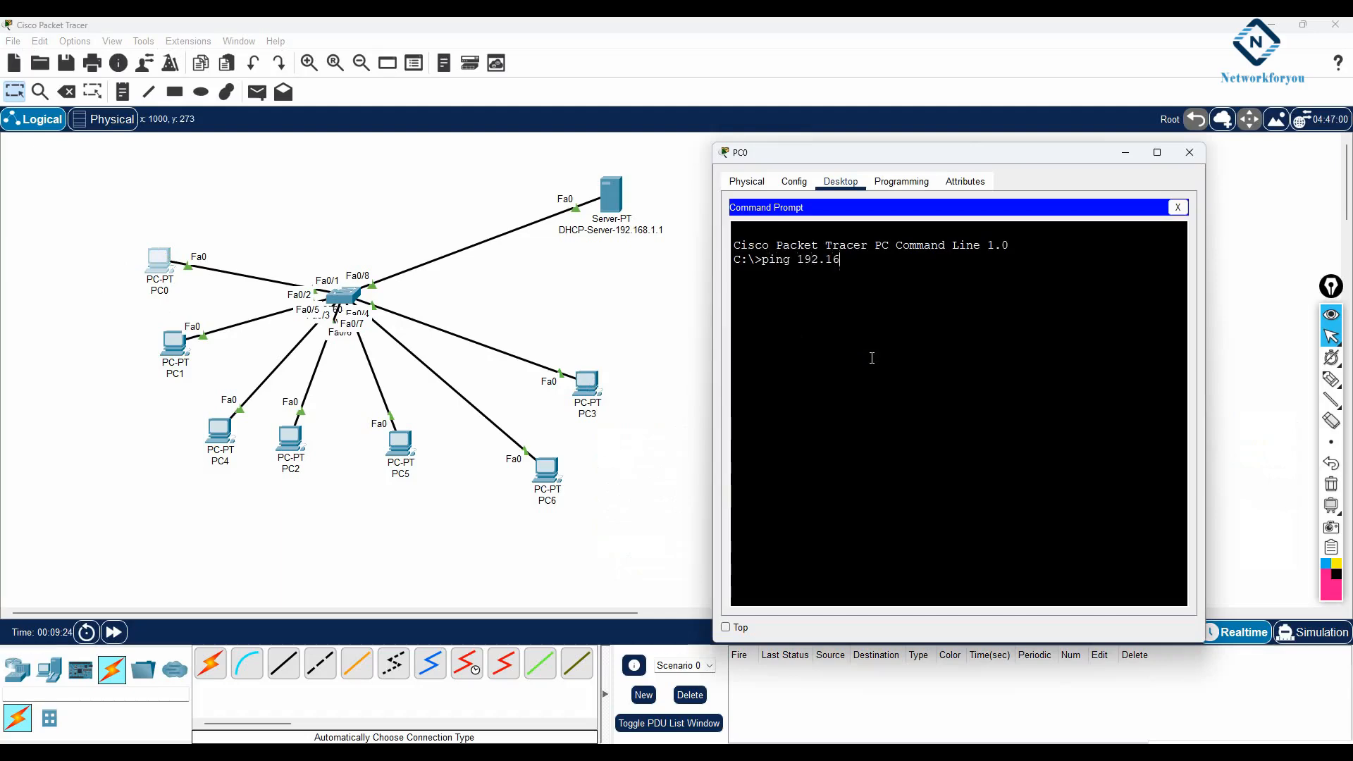
{"action": "type", "text": "8.1.17"}
{"action": "key", "text": "Return"}
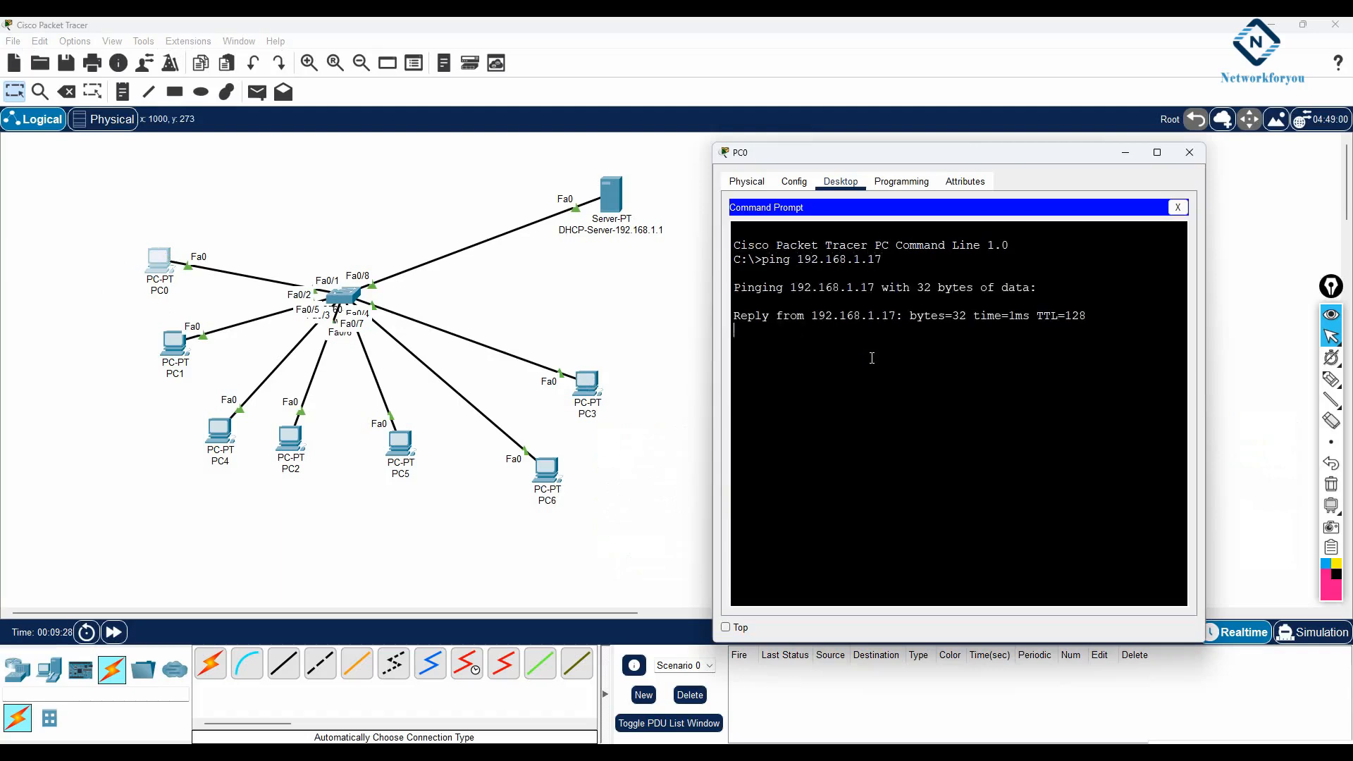